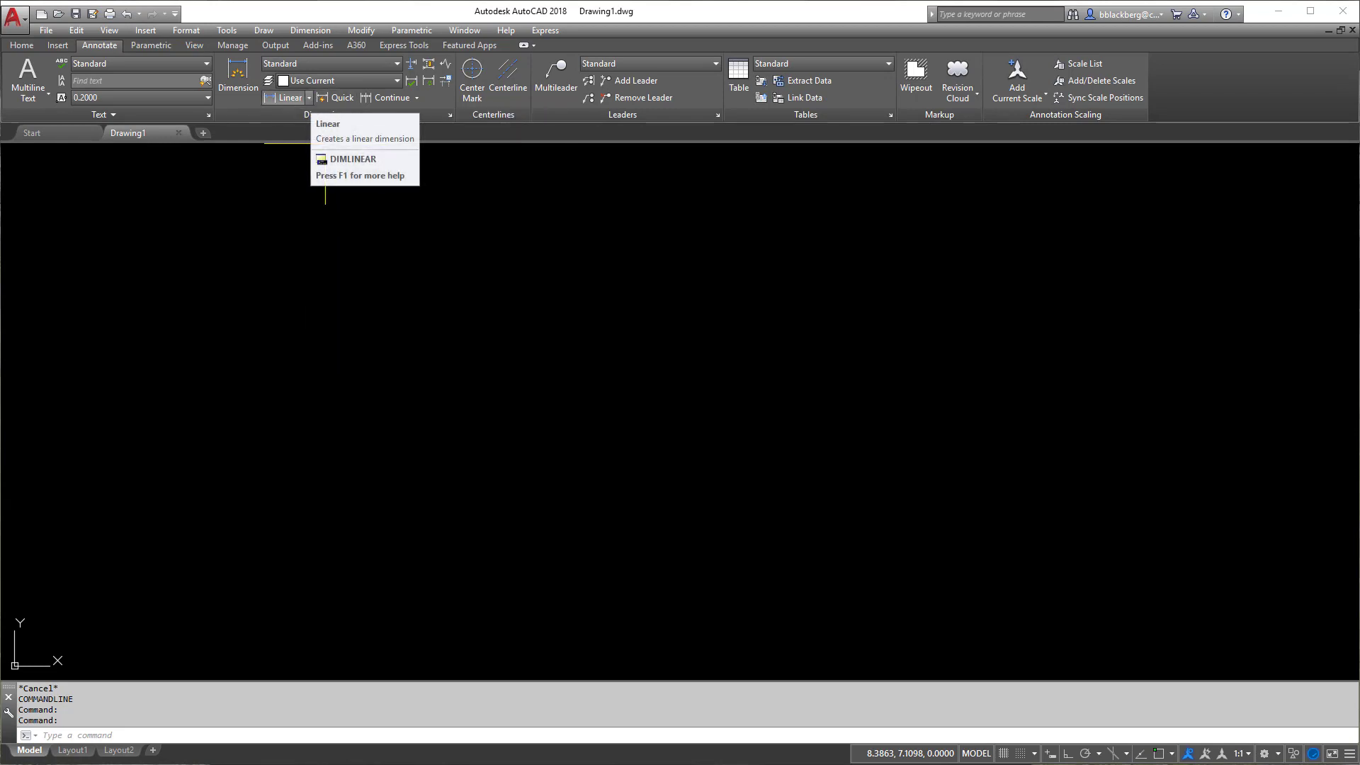
Step: Start a line at 0,0 with ortho mode on and draw the profile's bottom edge 15 units to the right
left_click(27, 45)
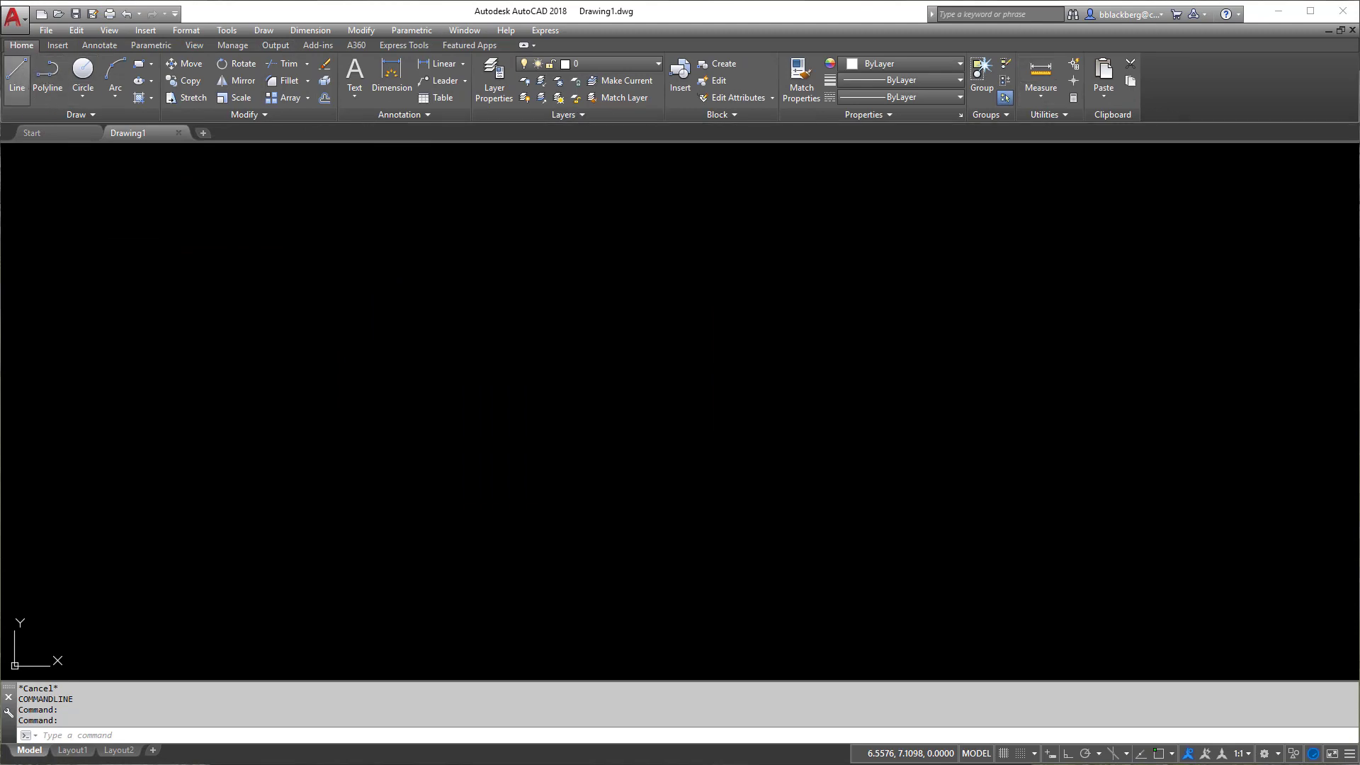
left_click(17, 78)
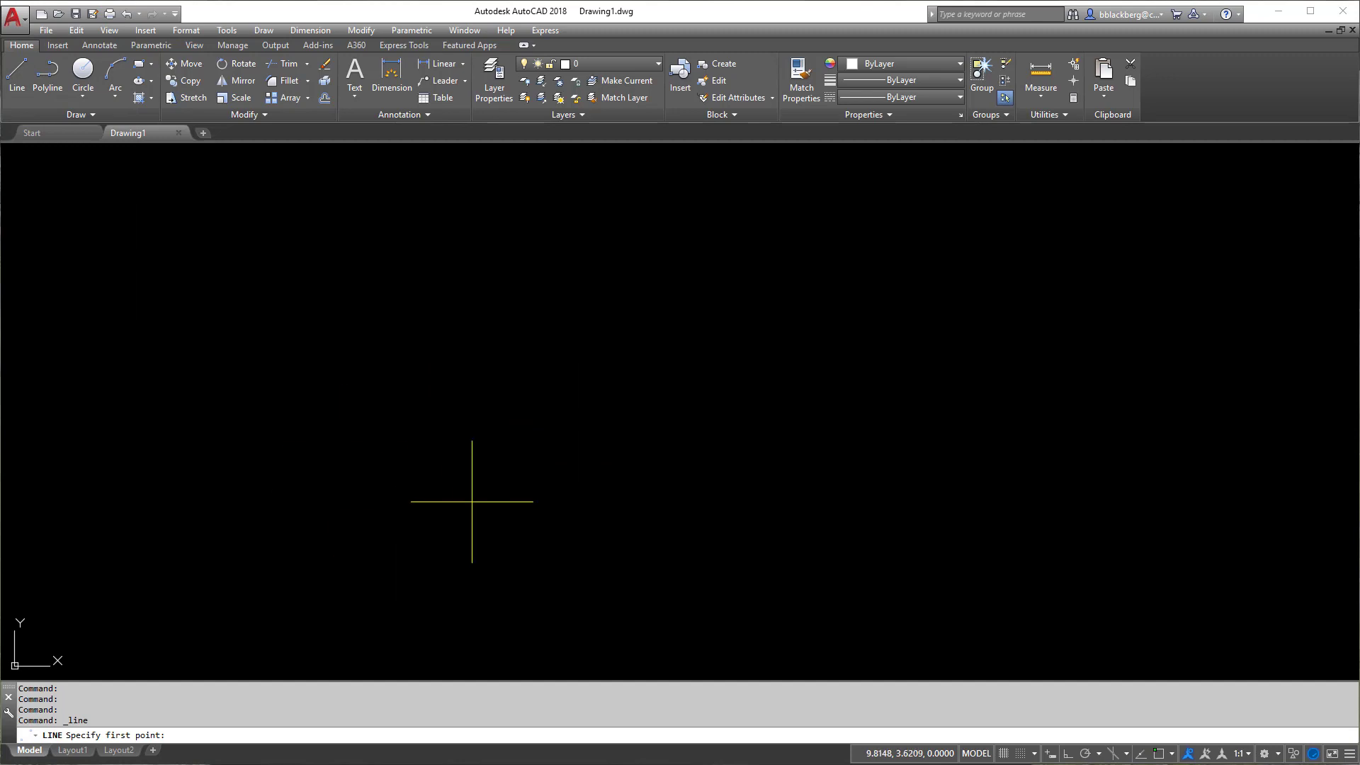
type("0,0")
key("Return")
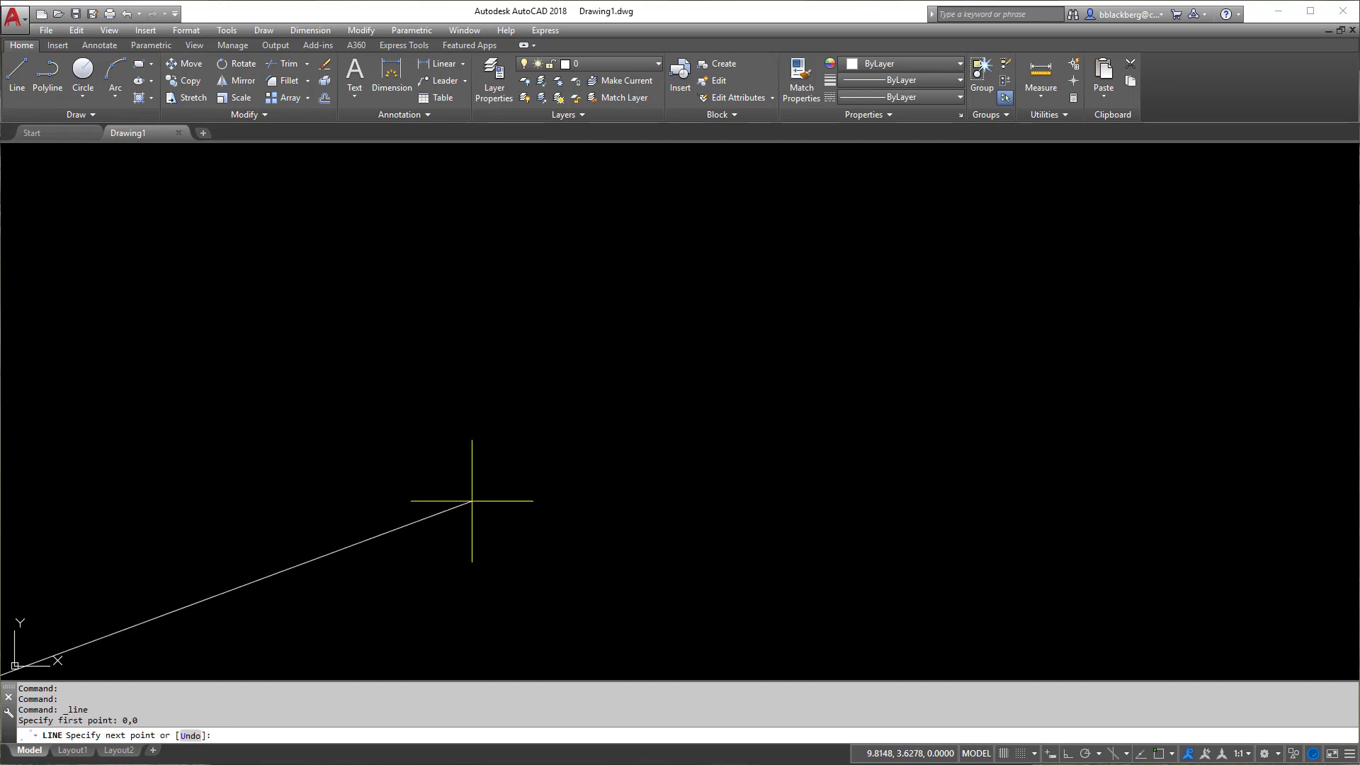
middle_click_drag(393, 488, 732, 323)
scroll(732, 323, "up", 3)
middle_click_drag(543, 303, 916, 209)
middle_click_drag(694, 299, 655, 467)
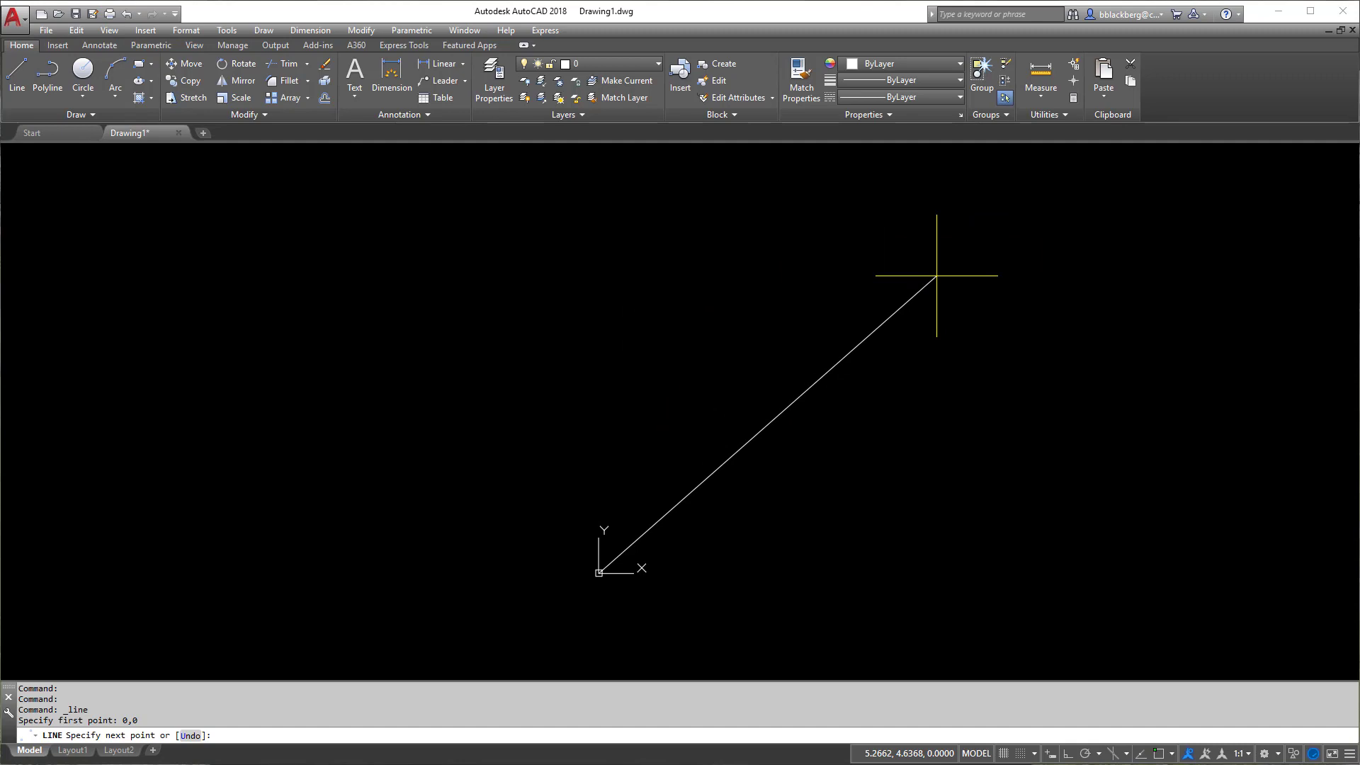
key("shift")
key("F8")
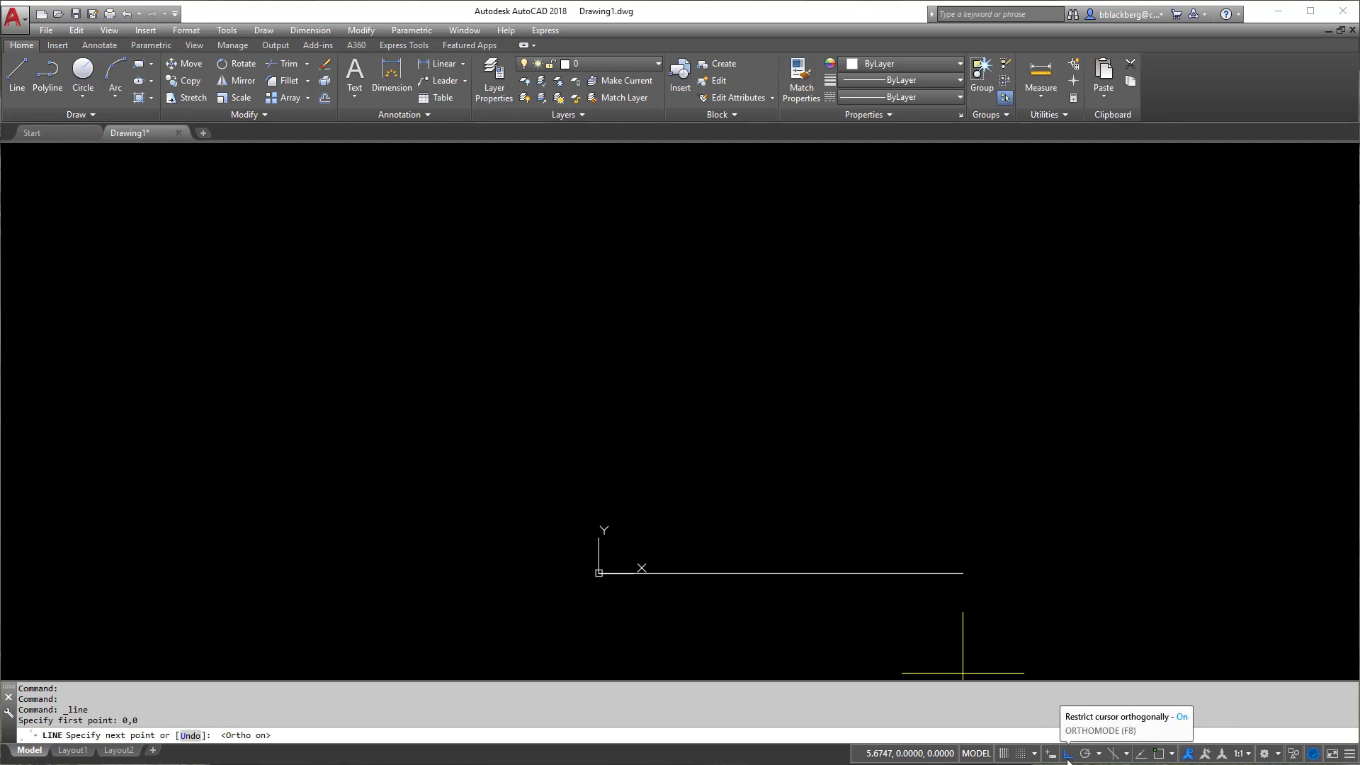
middle_click_drag(798, 566, 692, 533)
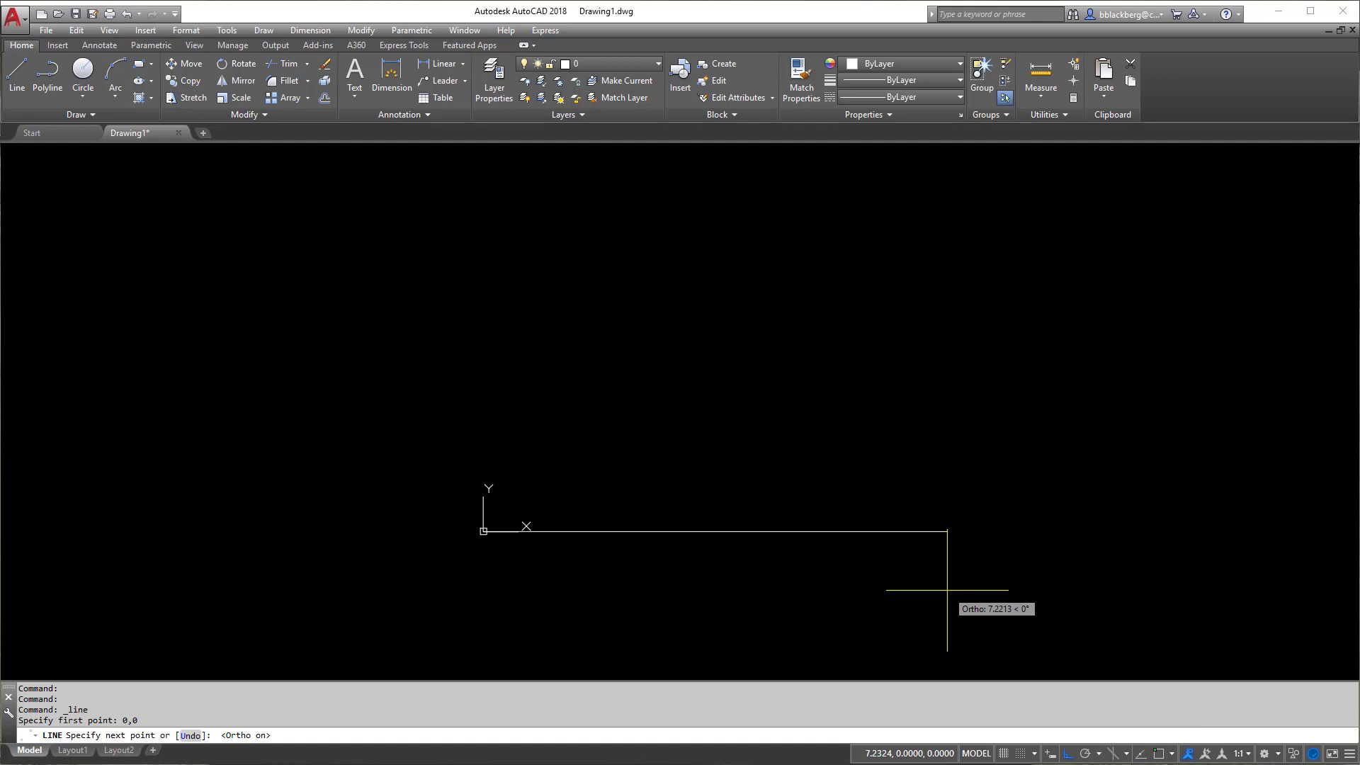
key("Return")
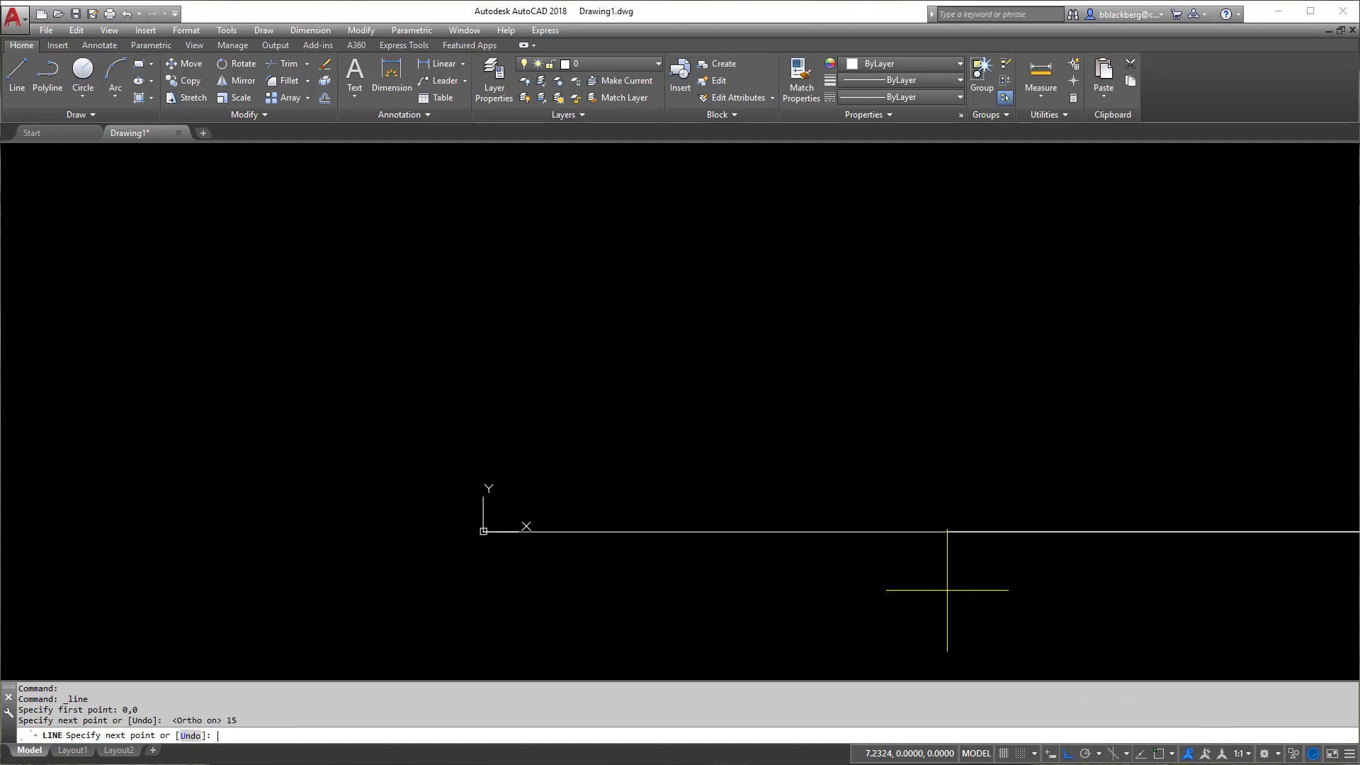
Step: Draw the profile's right edge 10 units straight up from the end of the bottom edge
scroll(825, 373, "down", 3)
middle_click_drag(813, 383, 567, 421)
middle_click_drag(754, 234, 743, 368)
type("10")
key("Return")
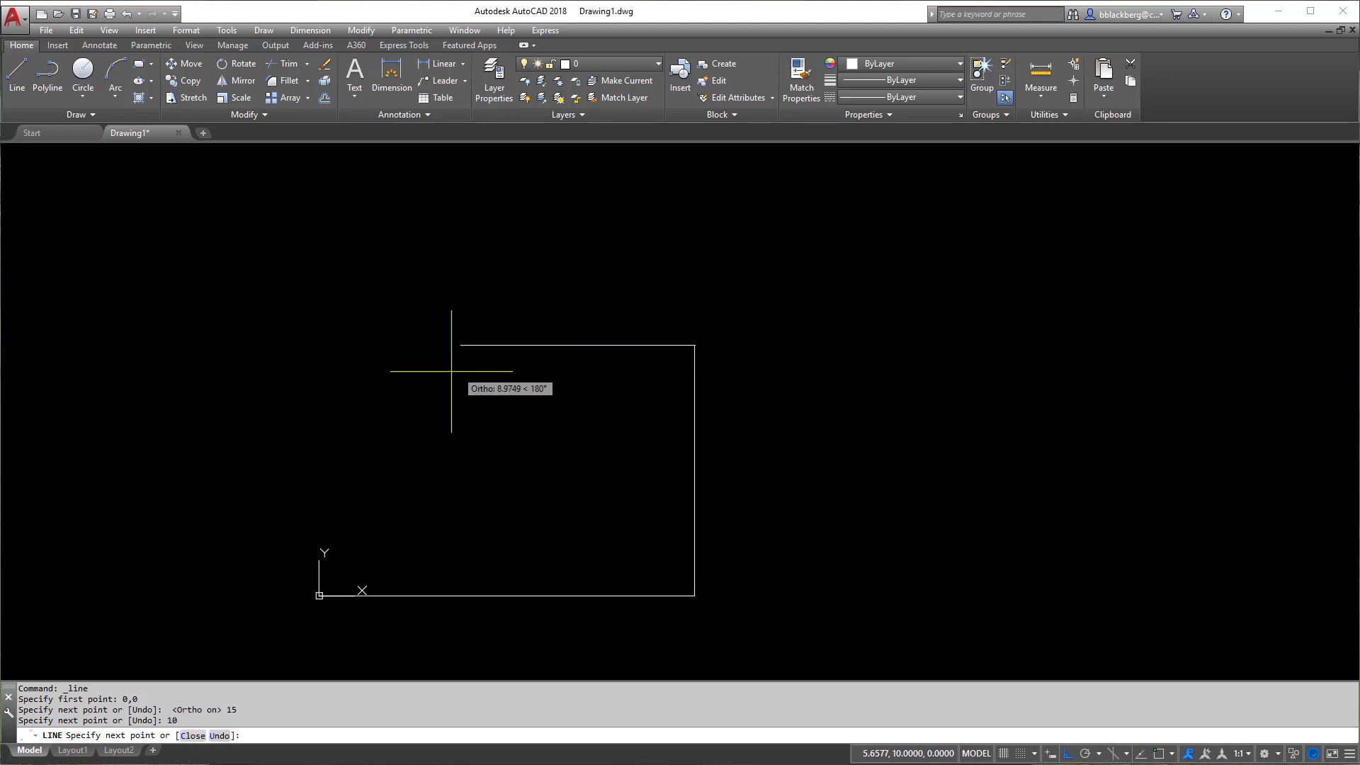
Step: Continue the outline 5 units left, then form the top notch with segments 3 down, 5 left and 3 up
type("5")
key("Return")
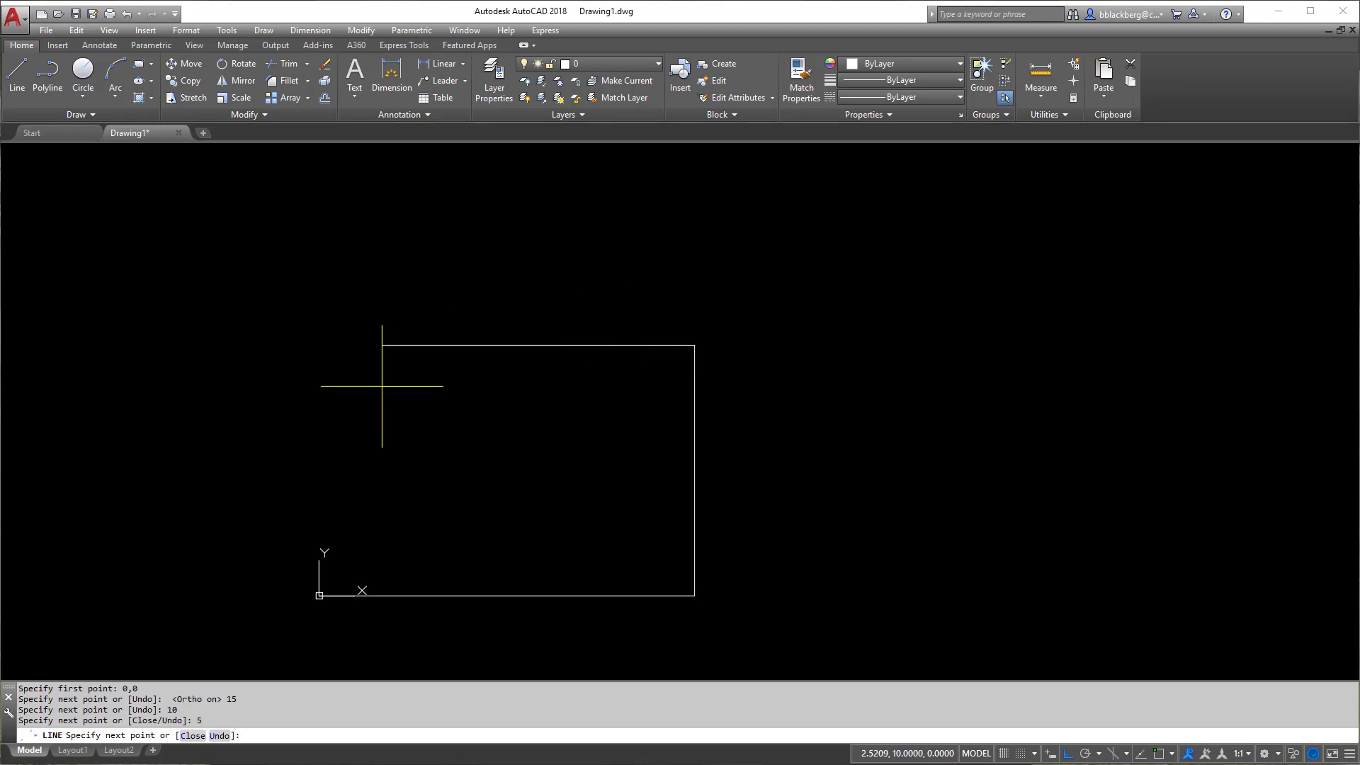
type("3")
key("Return")
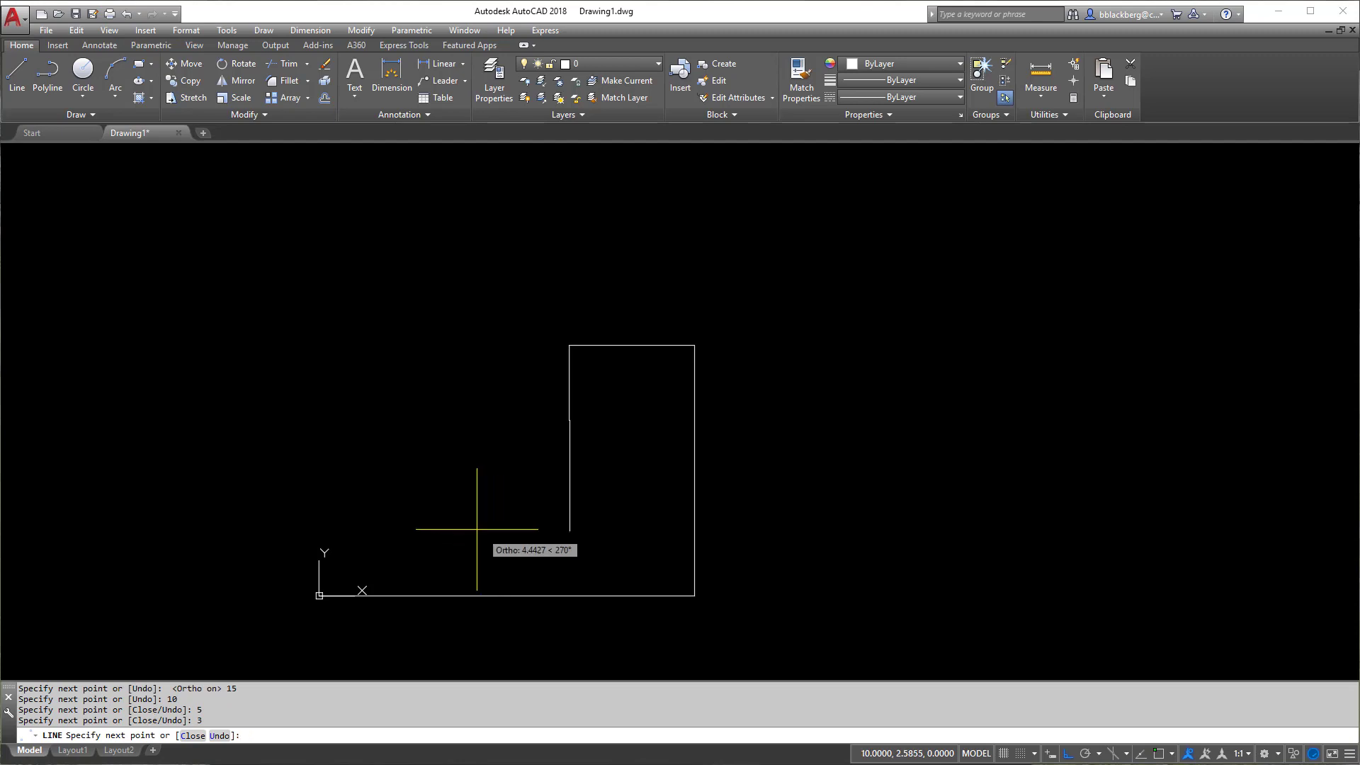
type("5")
key("Return")
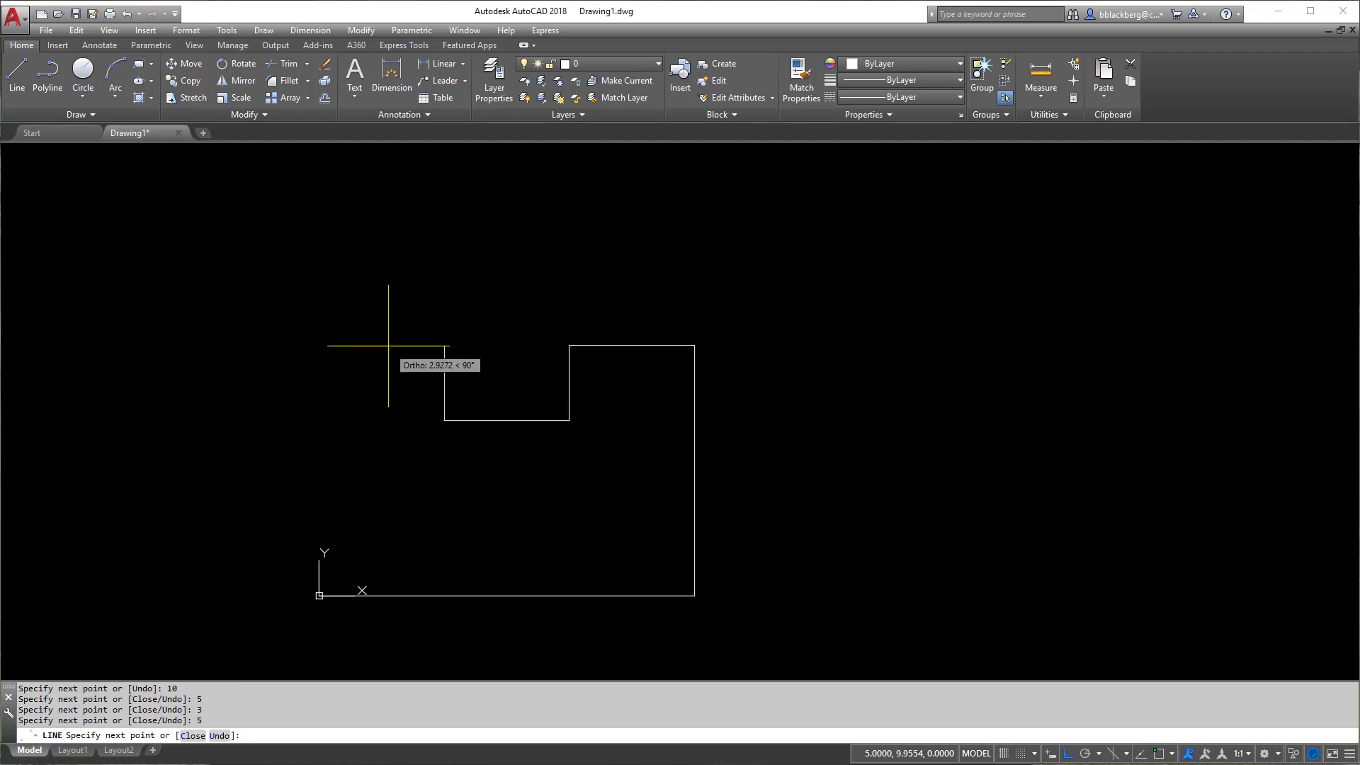
type("3")
key("Return")
Step: Draw the last top segment 5 units left and close the outline back to its start point
type("5")
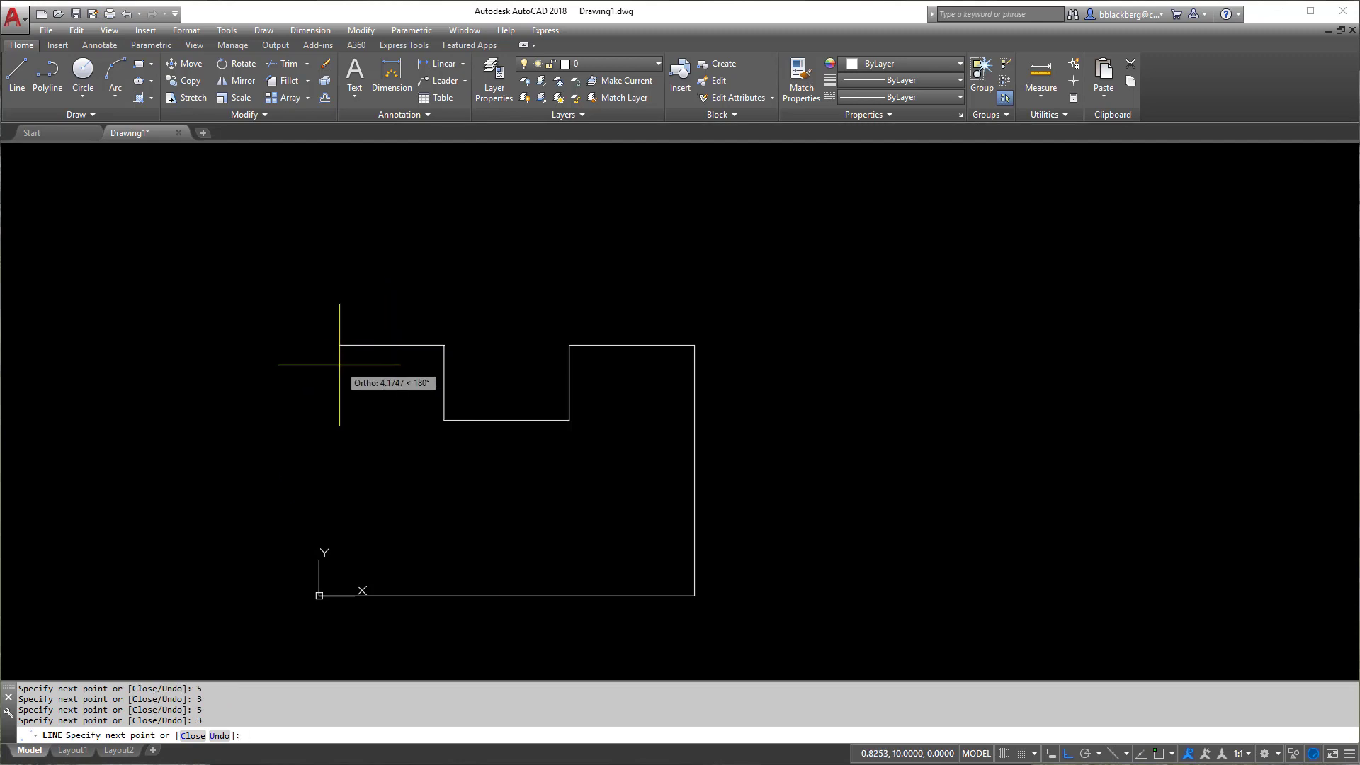
key("Return")
type("cl")
key("Return")
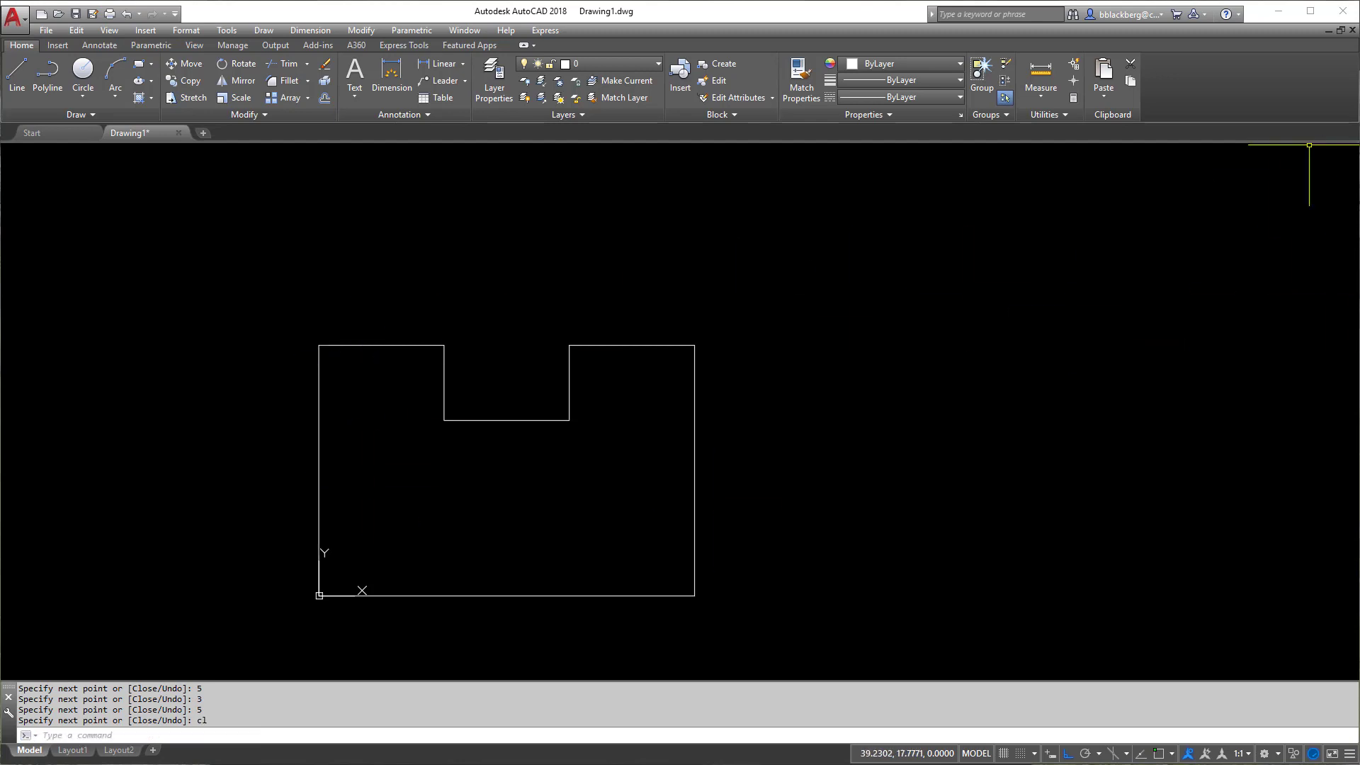
Step: Draw a rectangle inside the profile from corner 1.5,1.5, with length 3 and width 5, extending up and to the right
middle_click_drag(669, 478, 819, 436)
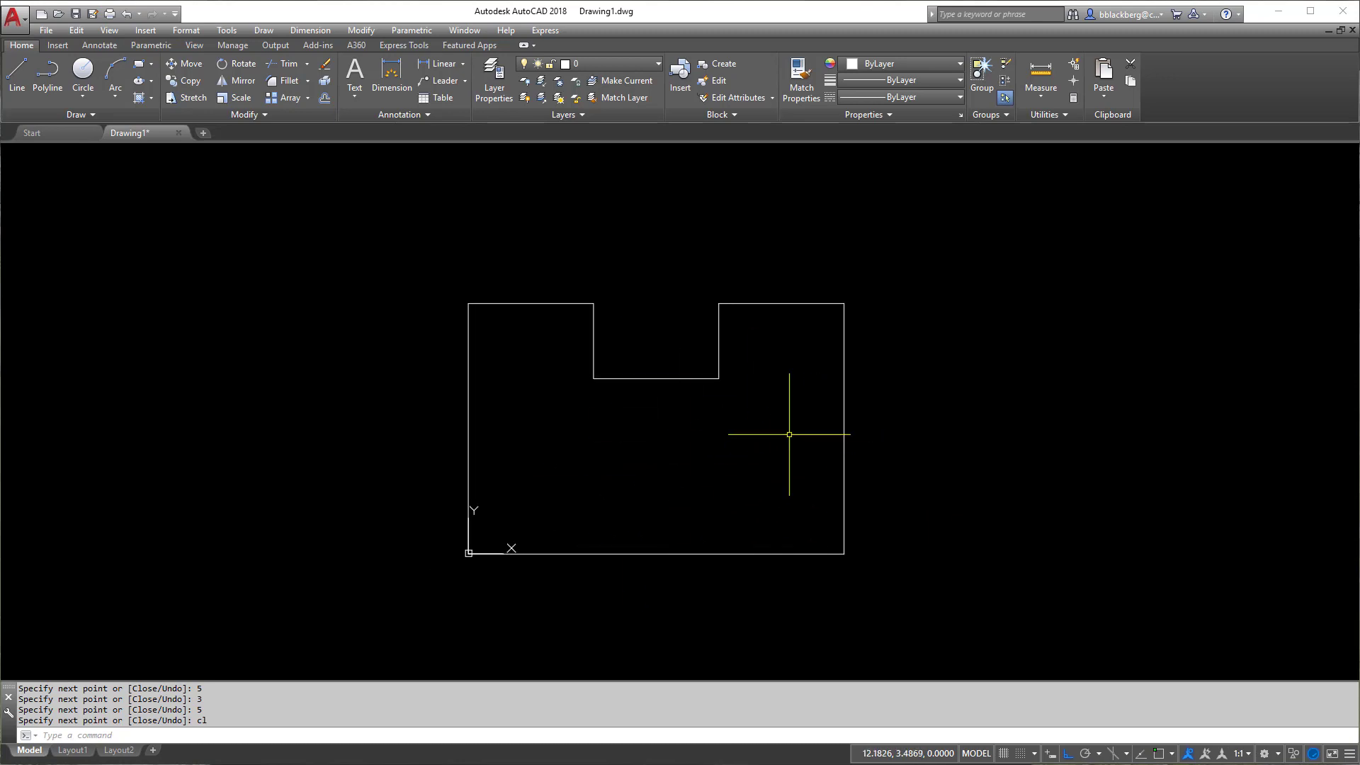
middle_click_drag(702, 419, 723, 407)
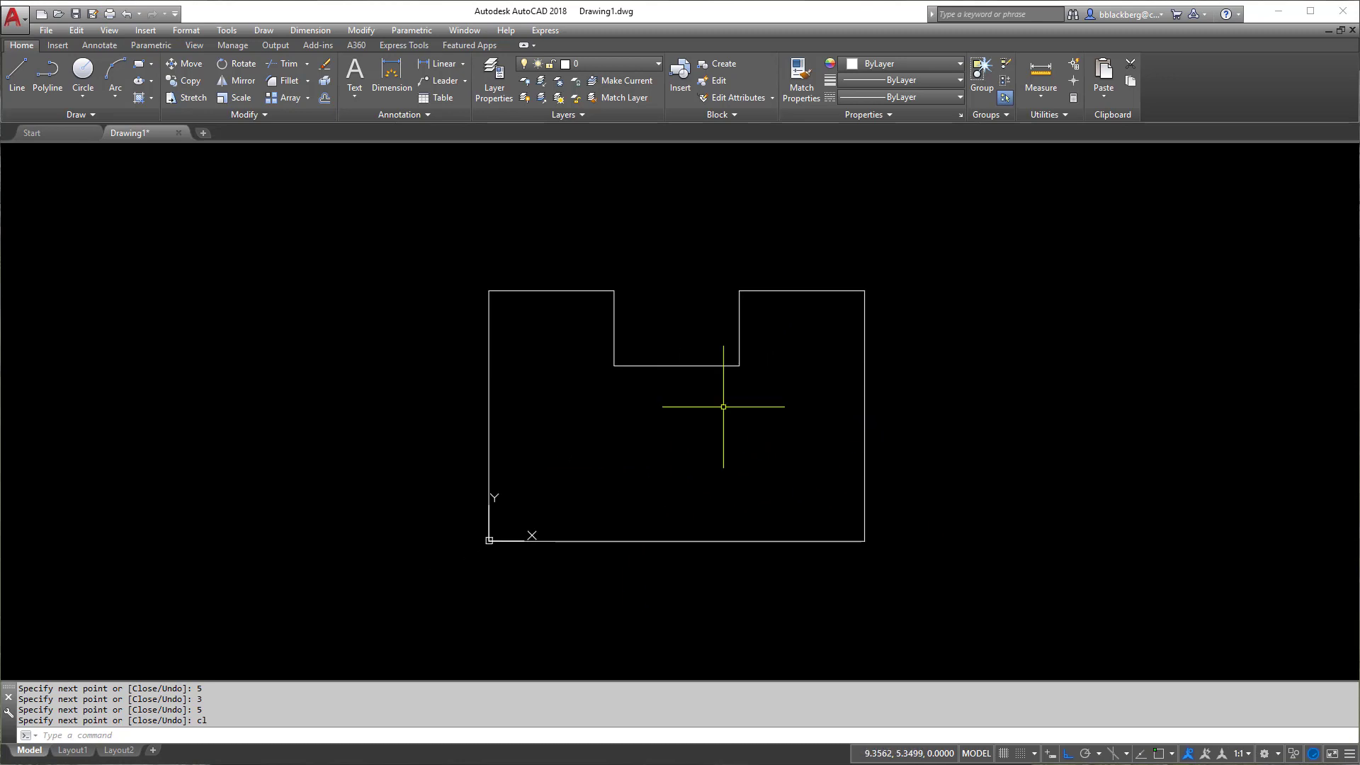
left_click(140, 68)
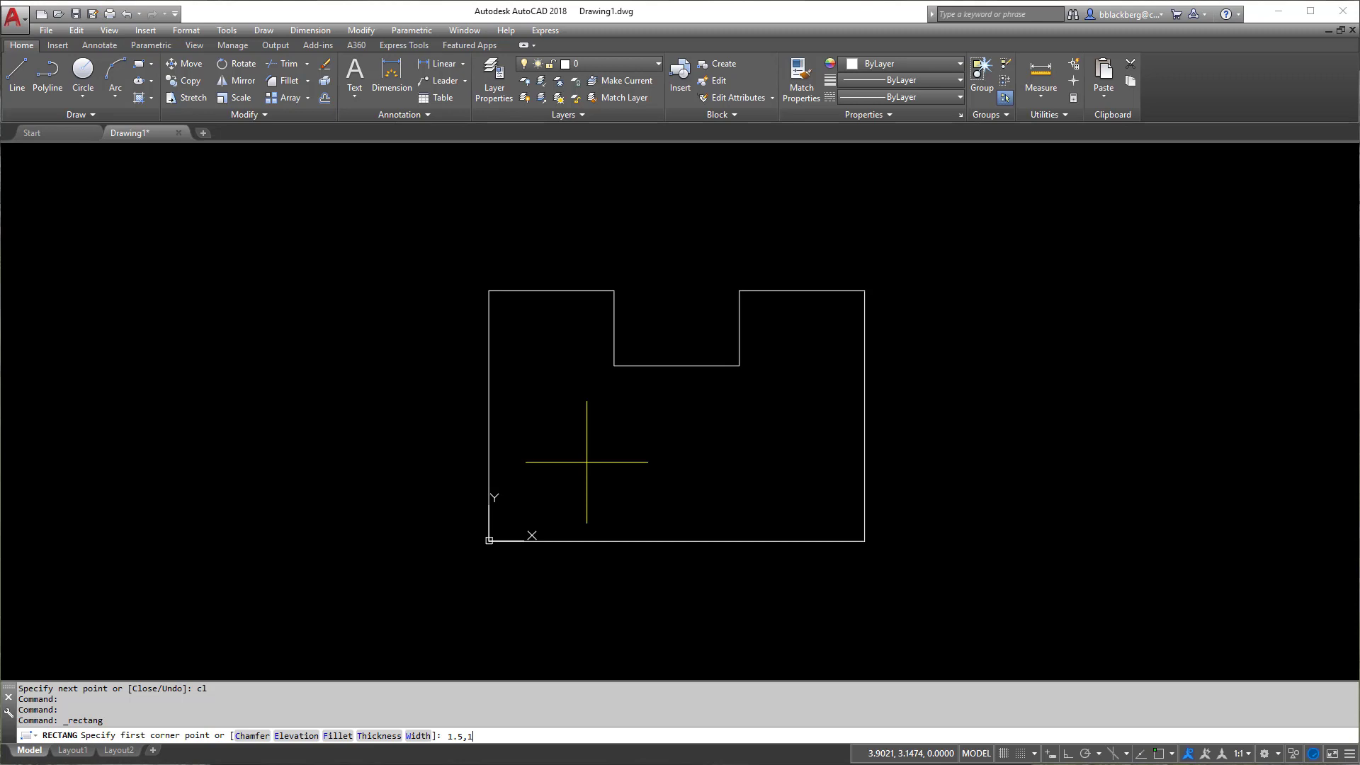
type("1.5,1.5")
key("Return")
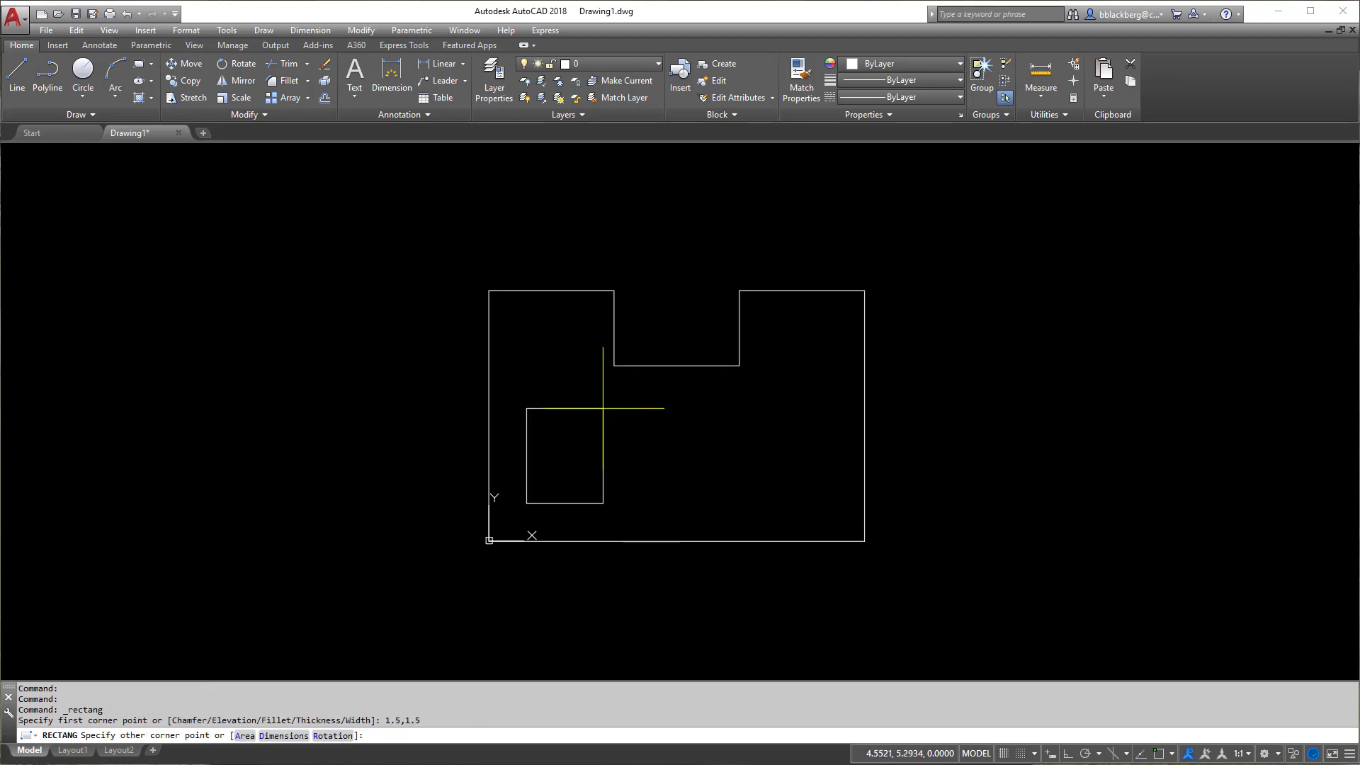
type("d")
key("Return")
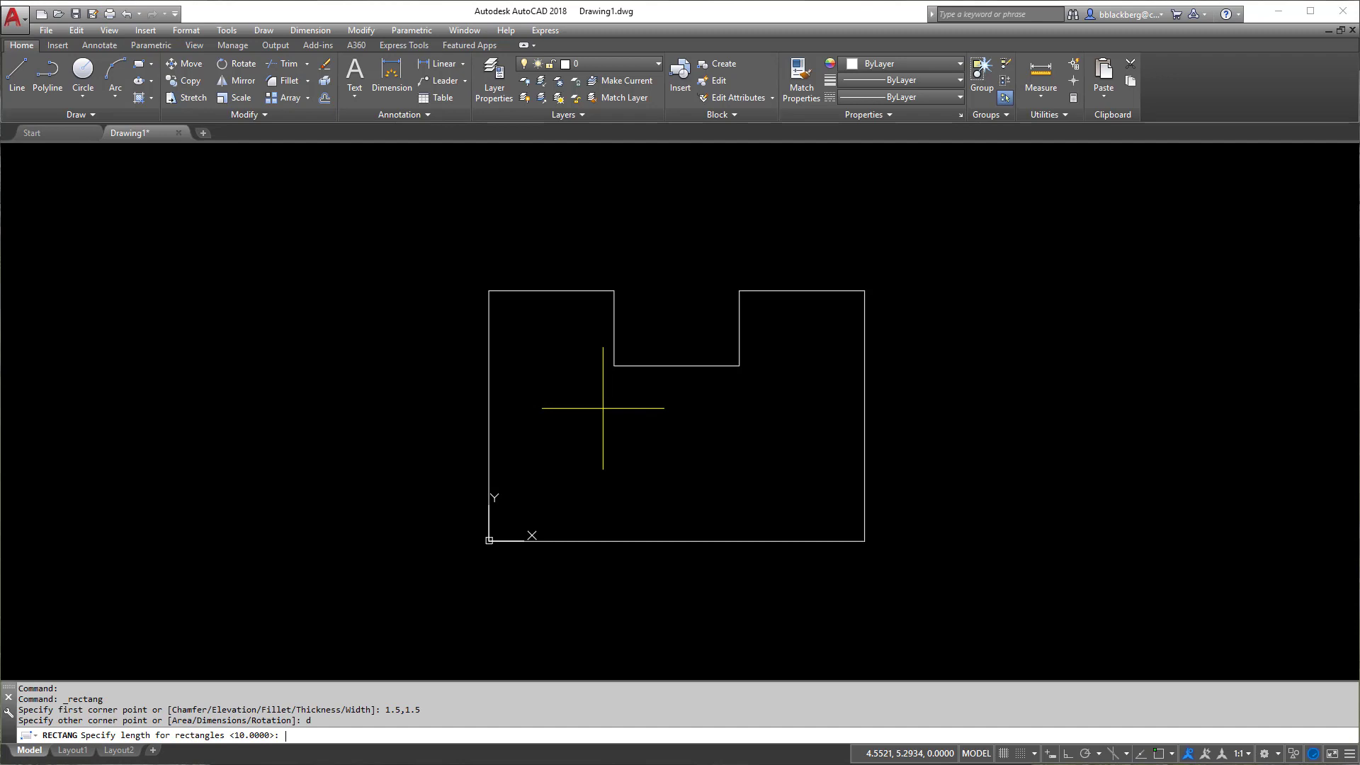
type("3")
key("Return")
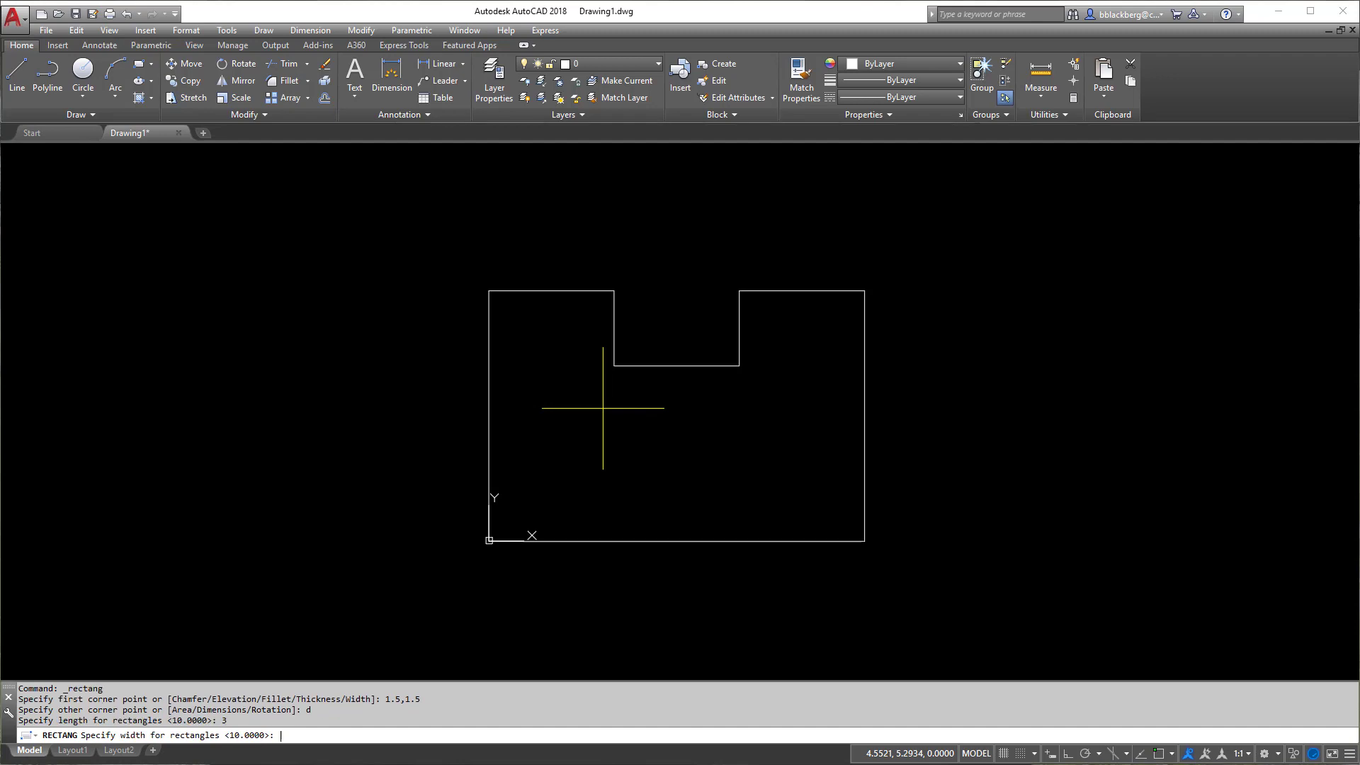
type("5")
key("Return")
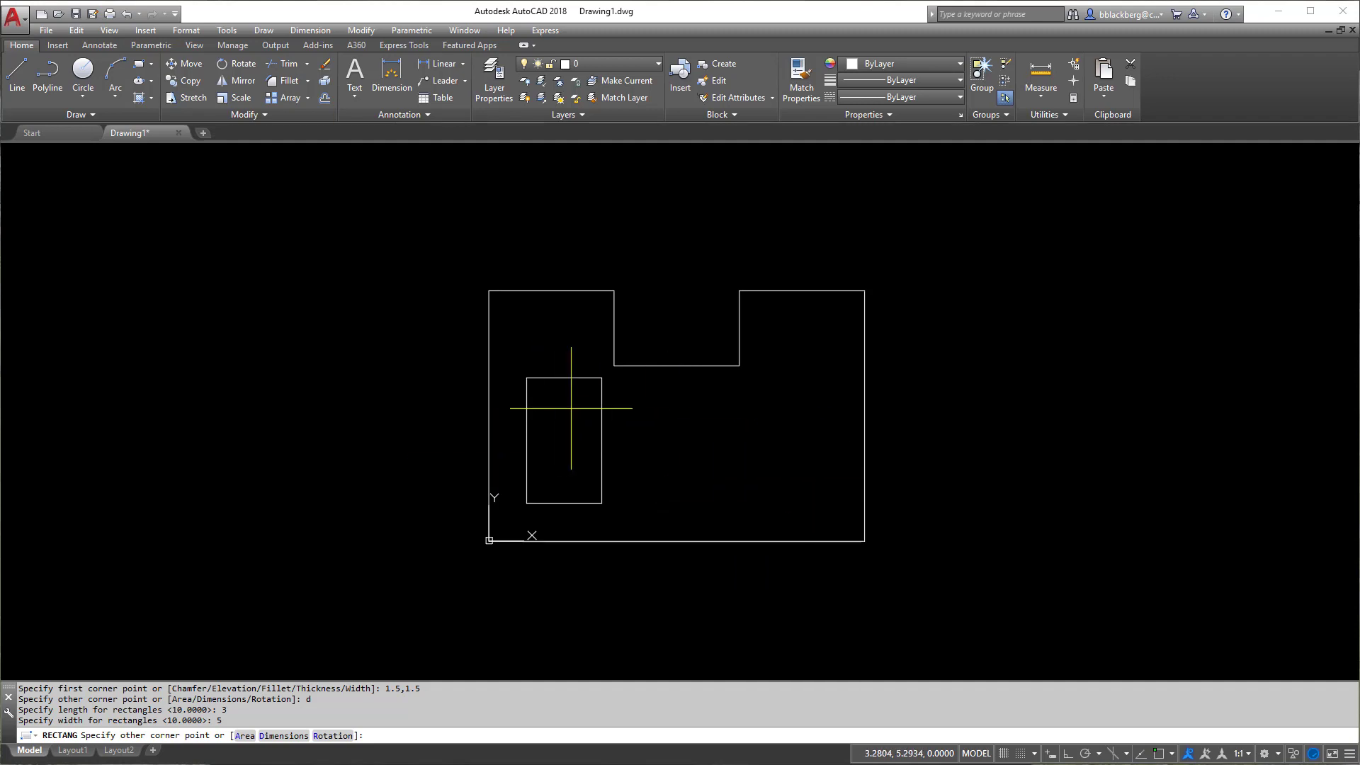
left_click(622, 415)
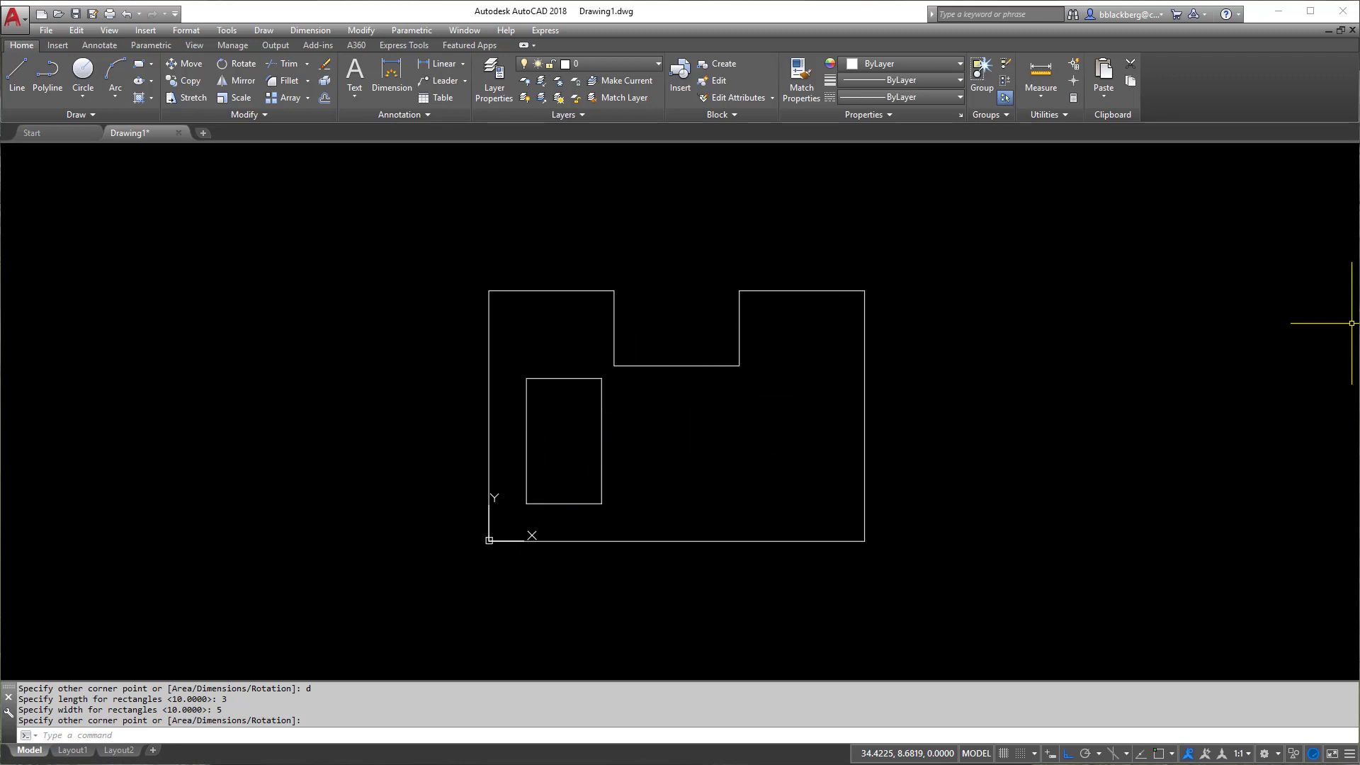
Step: Try to measure the distance along the top edge of the inner rectangle
scroll(589, 379, "up", 3)
scroll(631, 370, "down", 2)
scroll(633, 374, "up", 1)
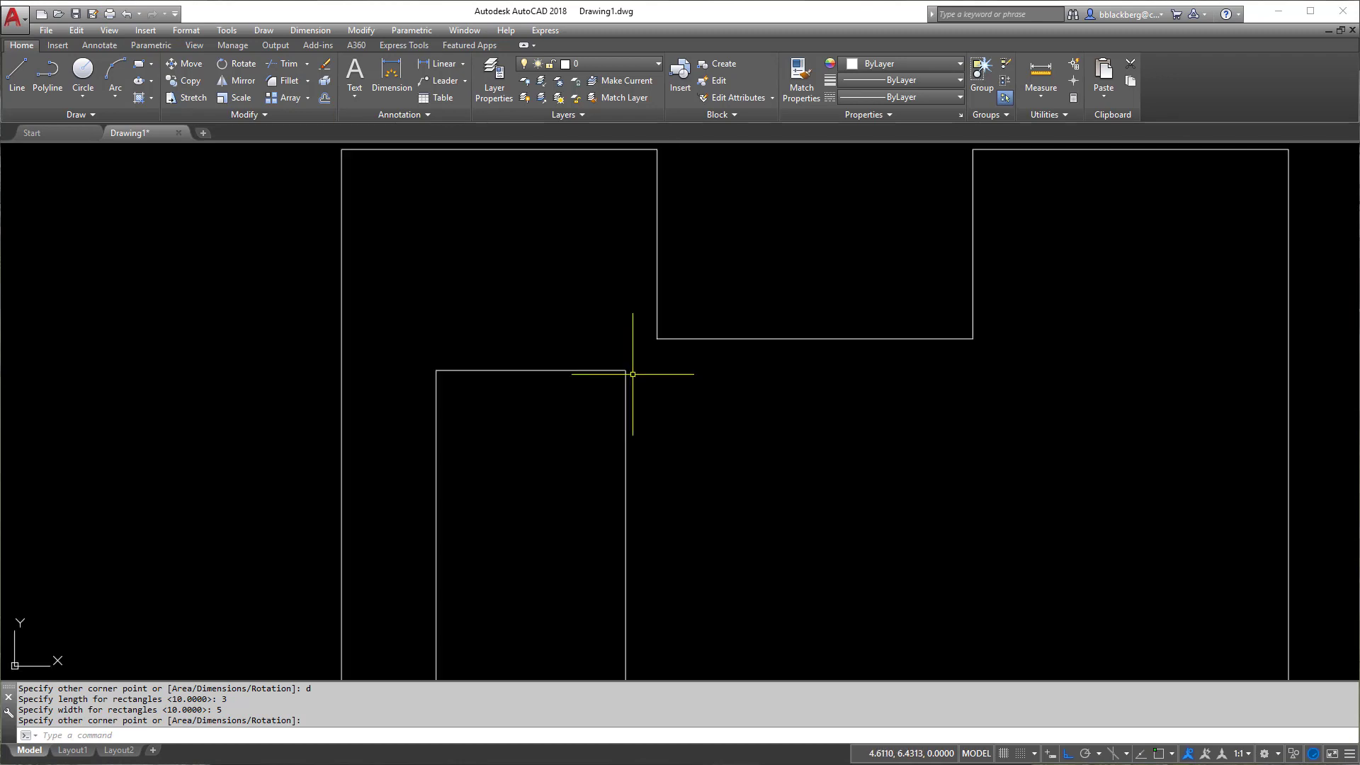
middle_click_drag(571, 395, 600, 346)
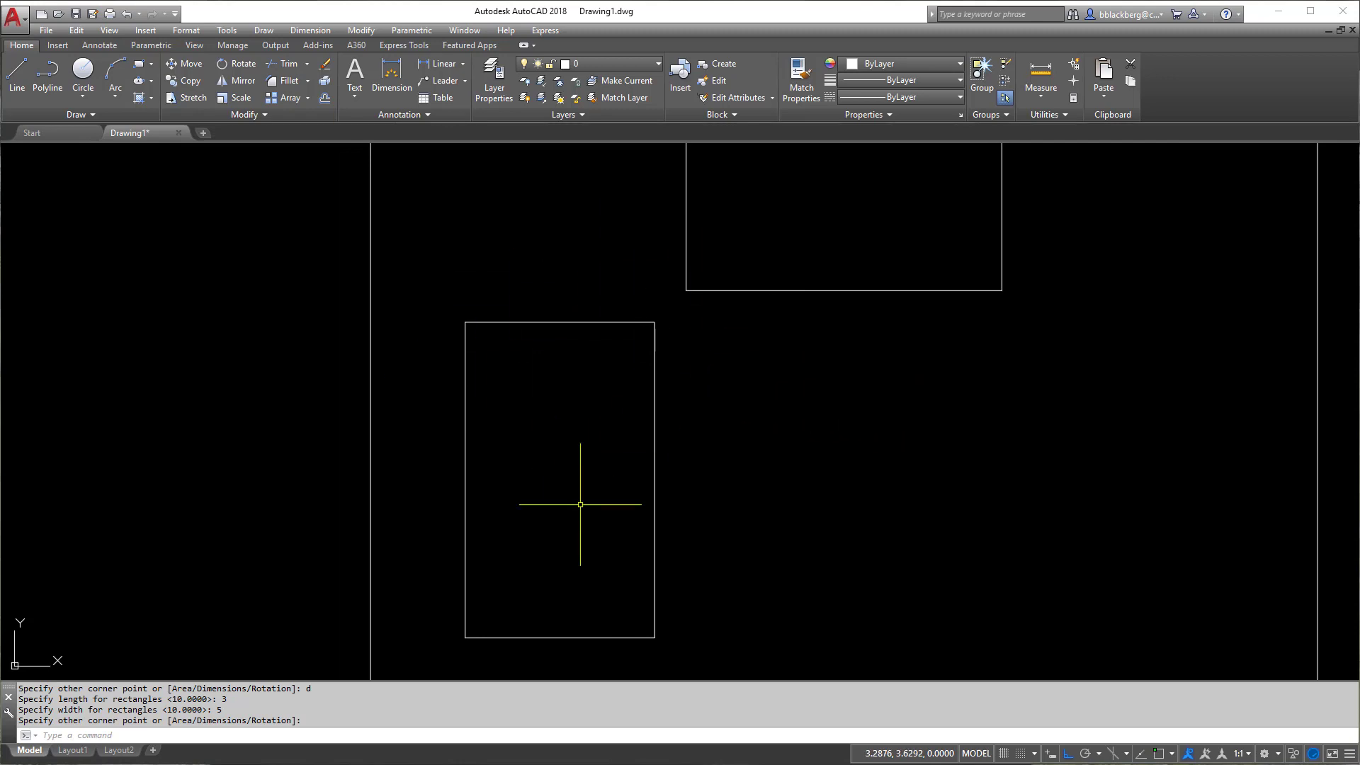
middle_click_drag(580, 504, 589, 480)
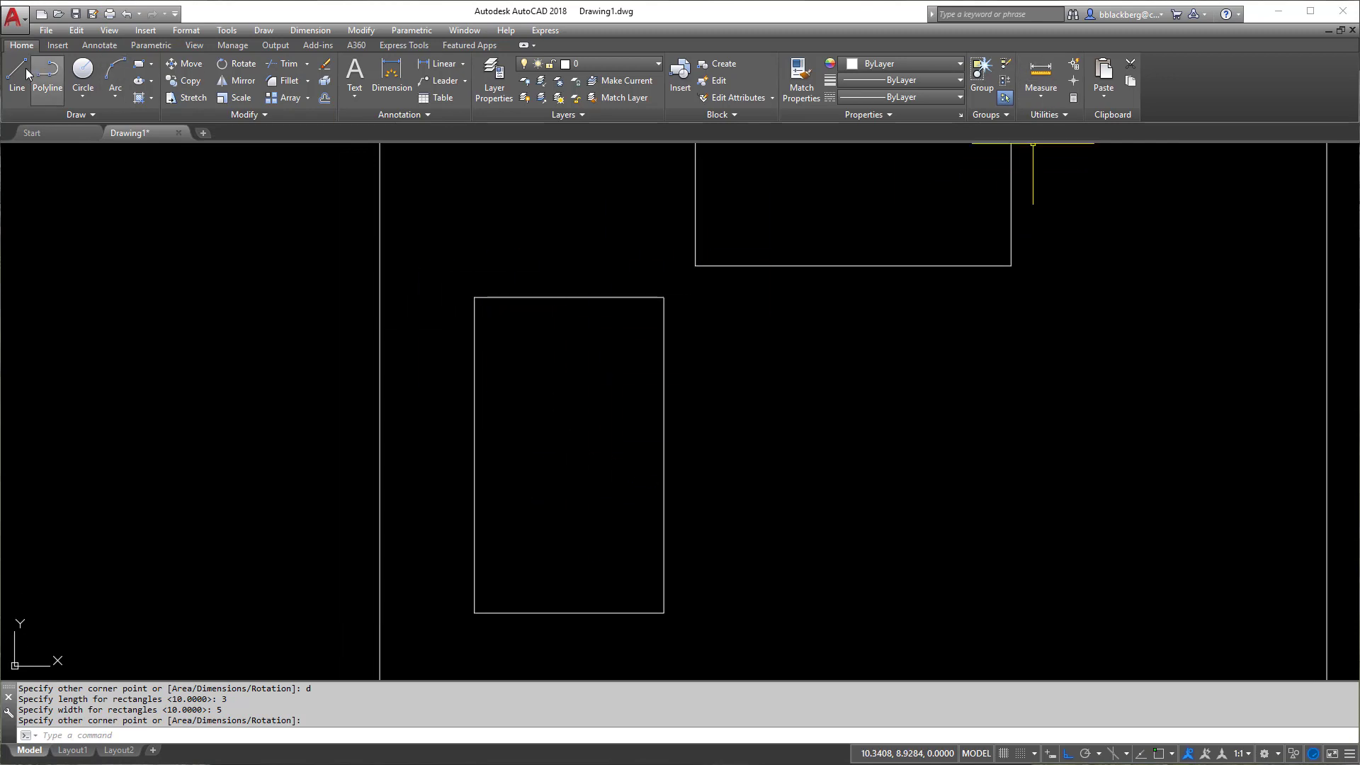
left_click(1039, 80)
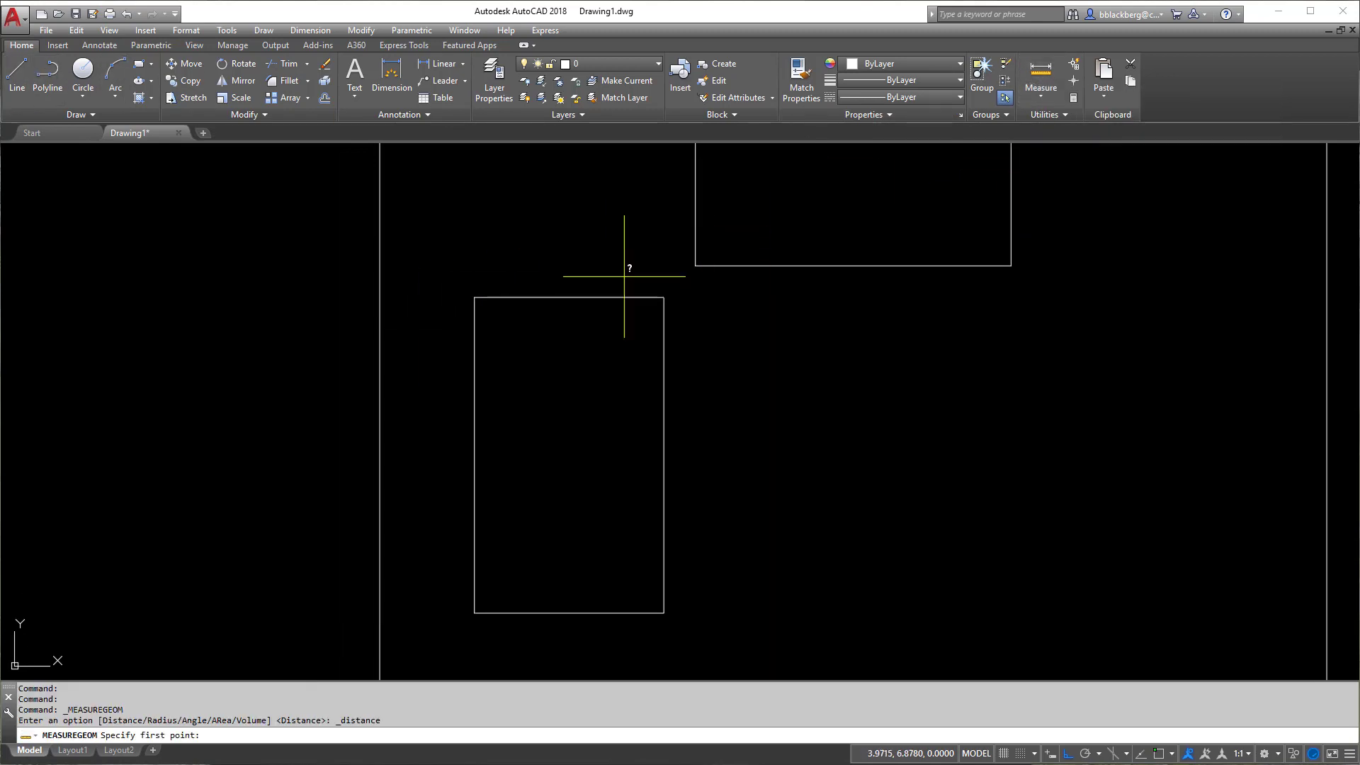
left_click(473, 297)
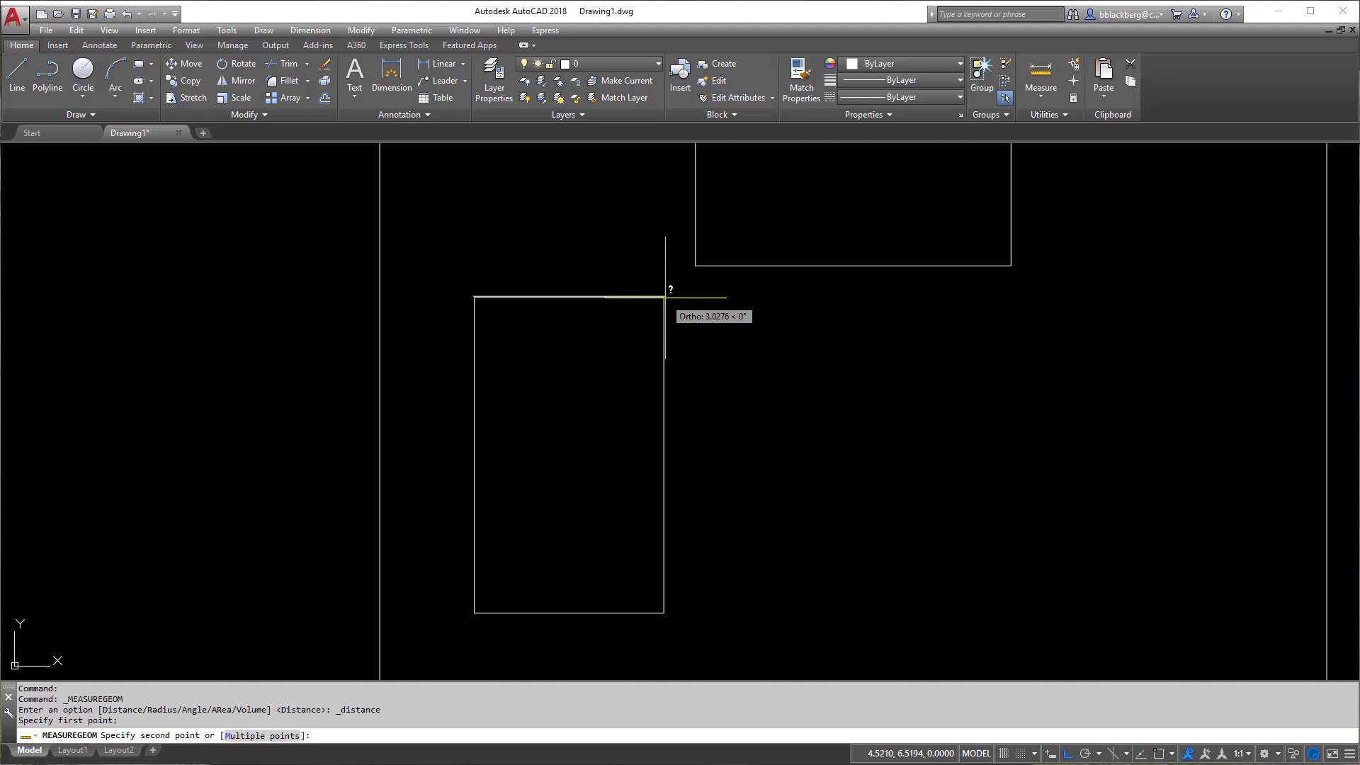
key("Escape")
key("Escape")
key("Escape")
key("Return")
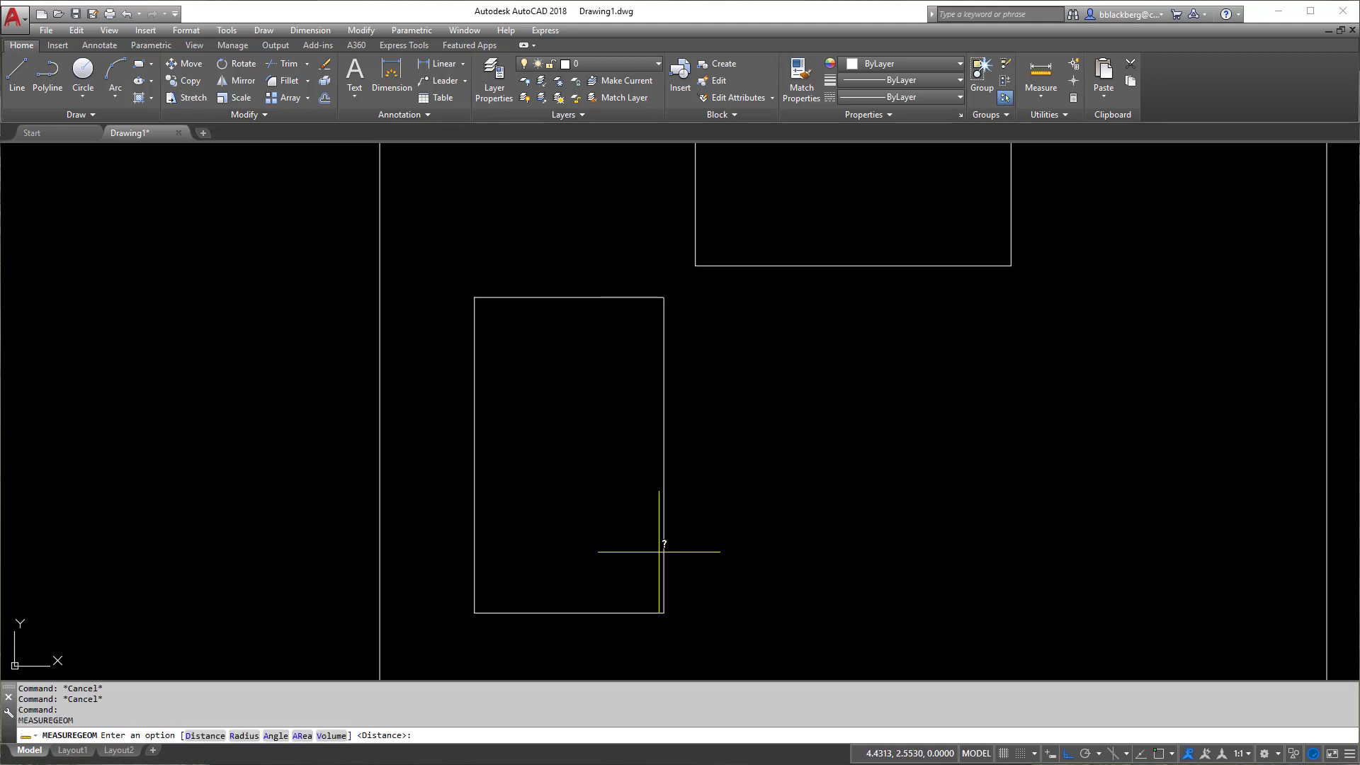
middle_click_drag(665, 601, 689, 410)
key("Escape")
key("Escape")
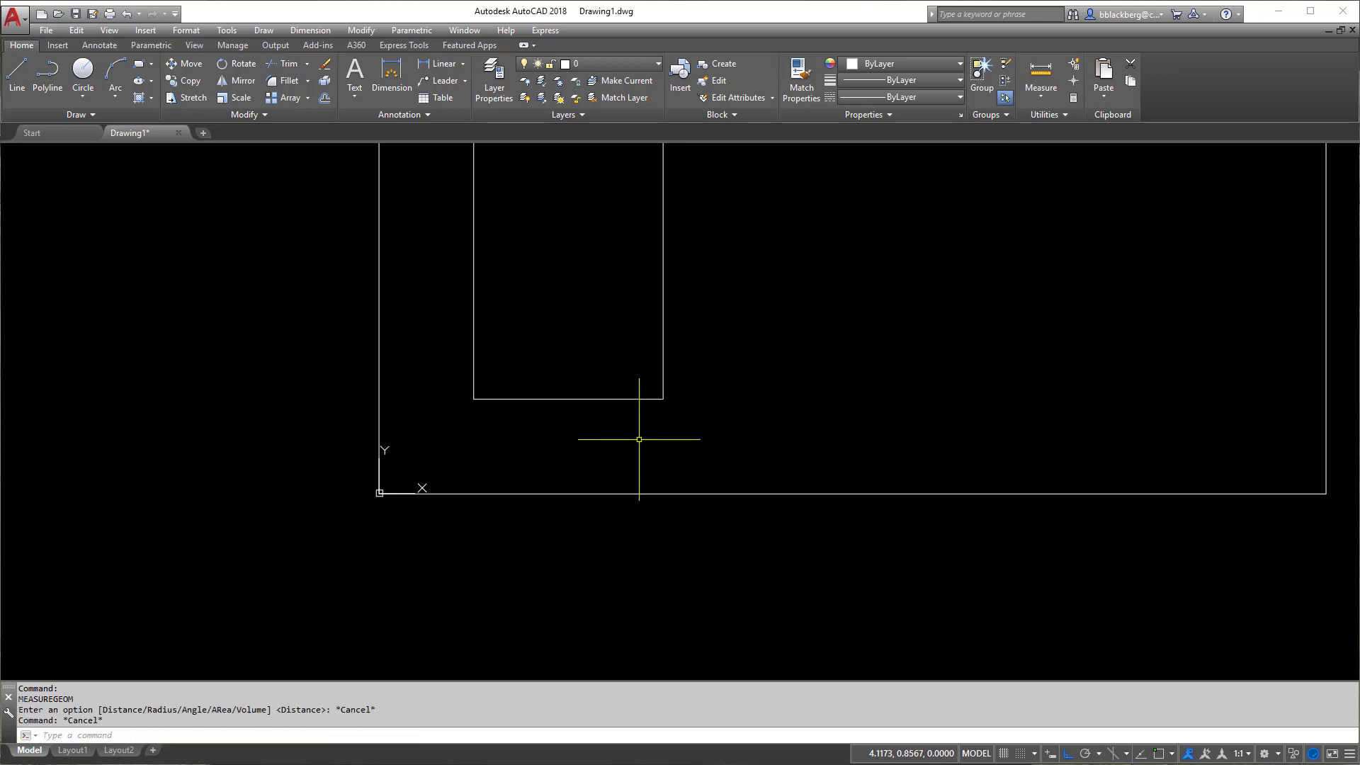
key("Escape")
Step: Draw a circle by centre and diameter inside the profile, centred at 8,4 with diameter 1
middle_click_drag(578, 207, 600, 366)
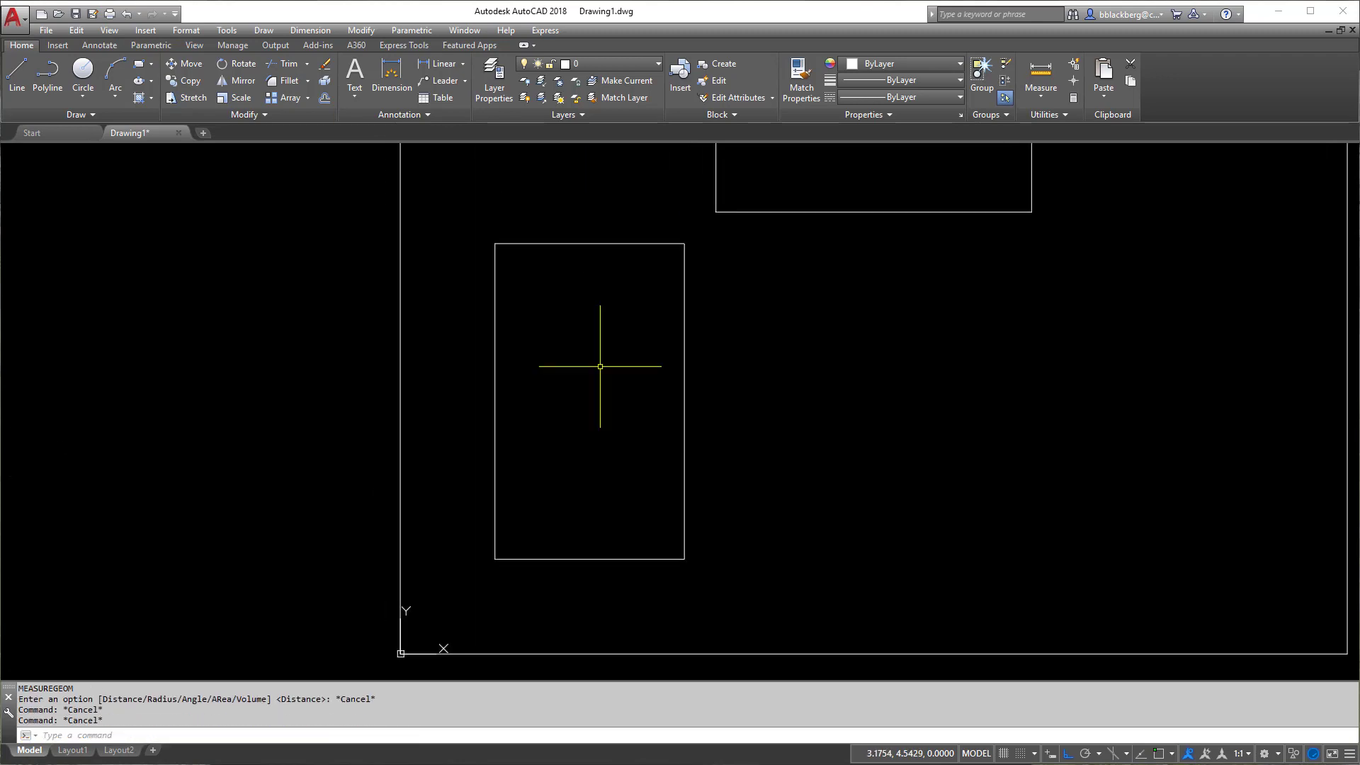
scroll(712, 484, "down", 2)
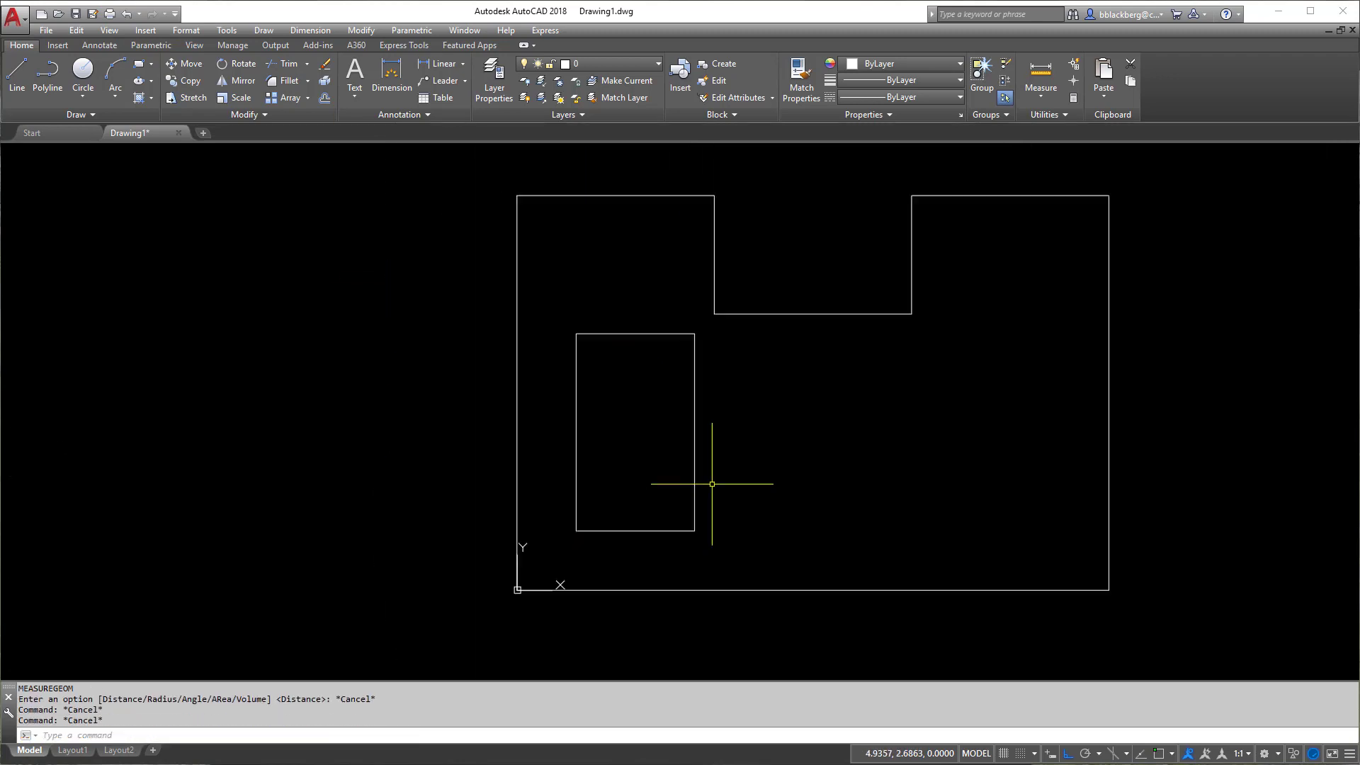
key("Escape")
key("Escape")
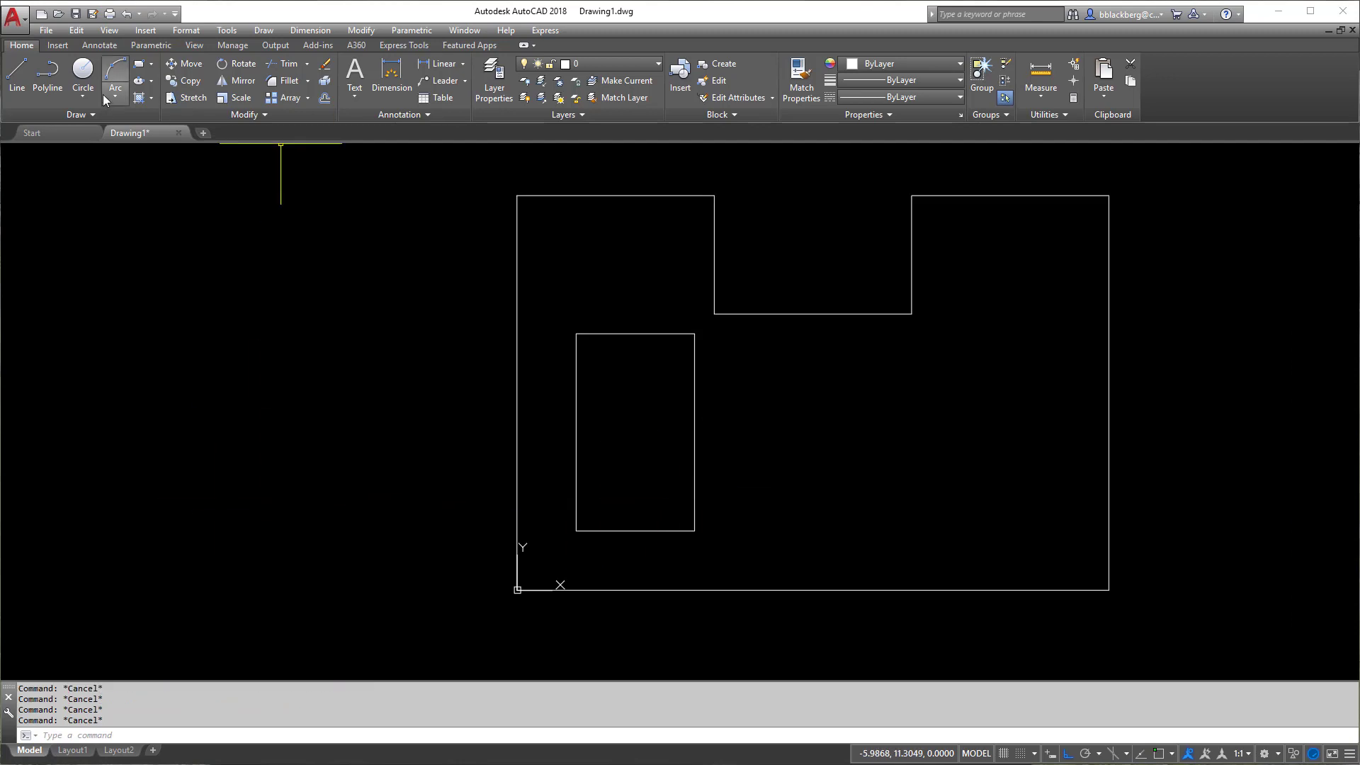
left_click(82, 99)
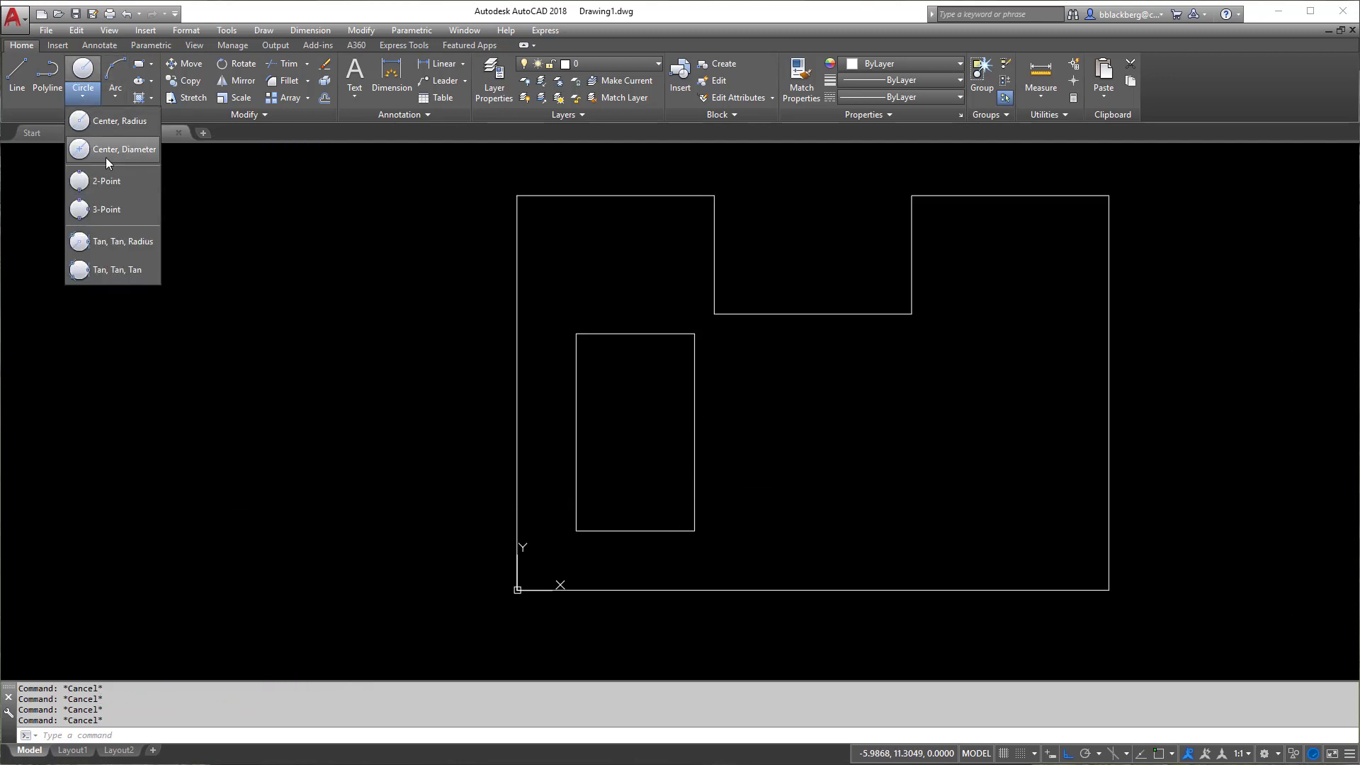
left_click(105, 157)
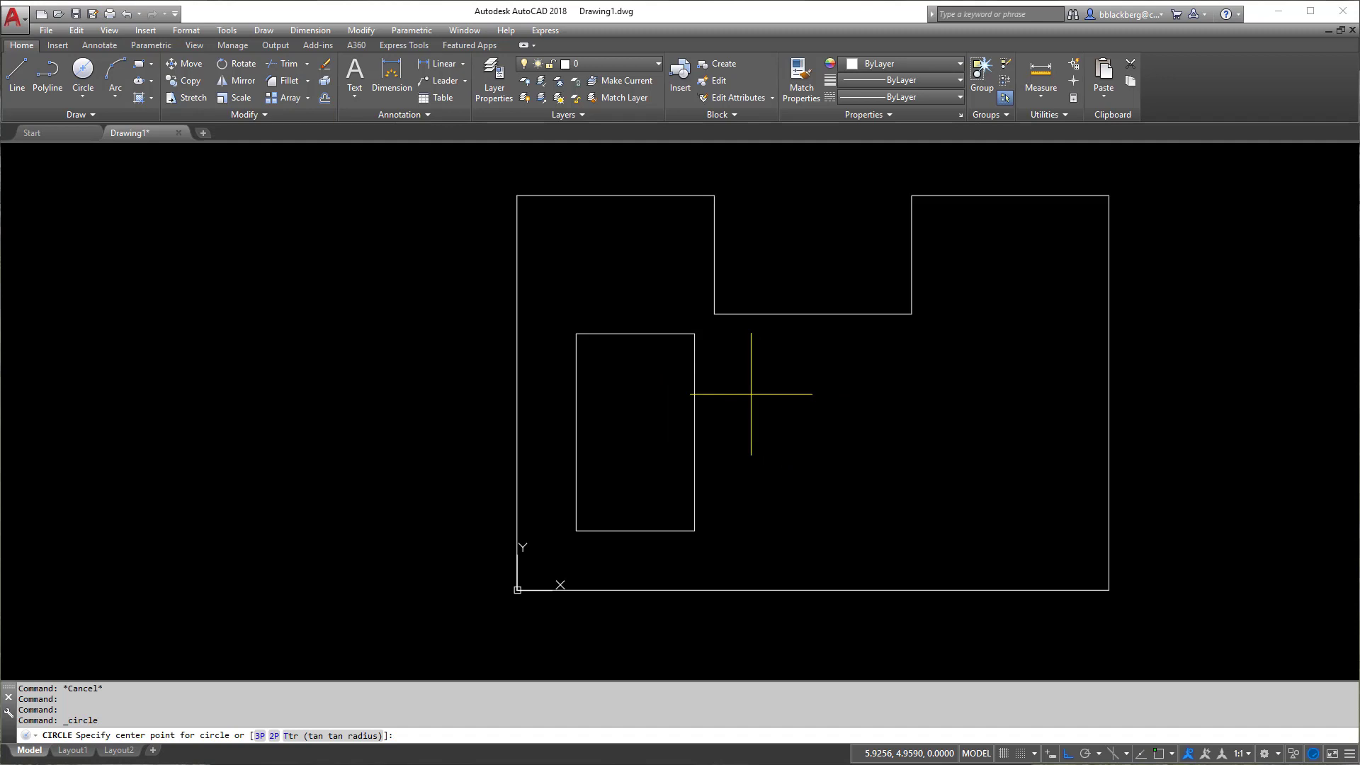
type("8,4")
key("Return")
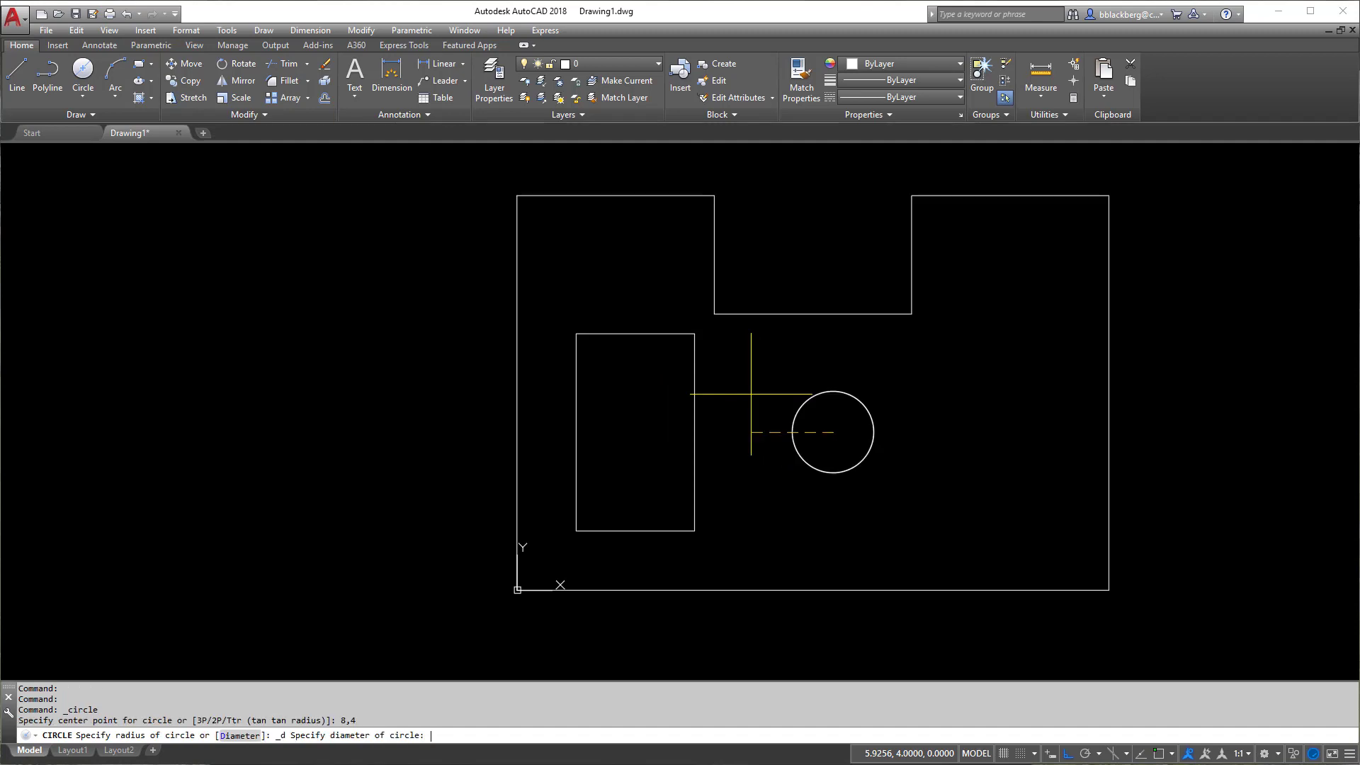
type("d")
key("Return")
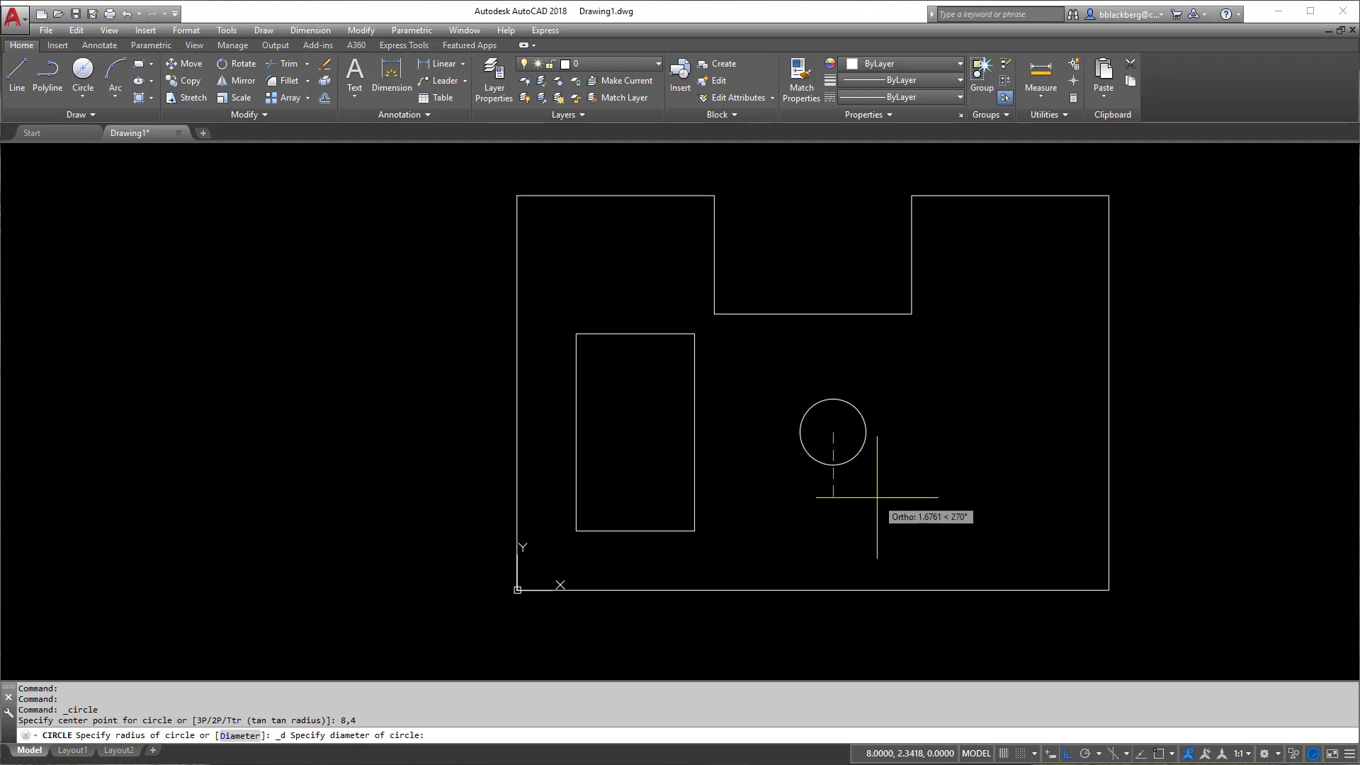
type("d")
key("Return")
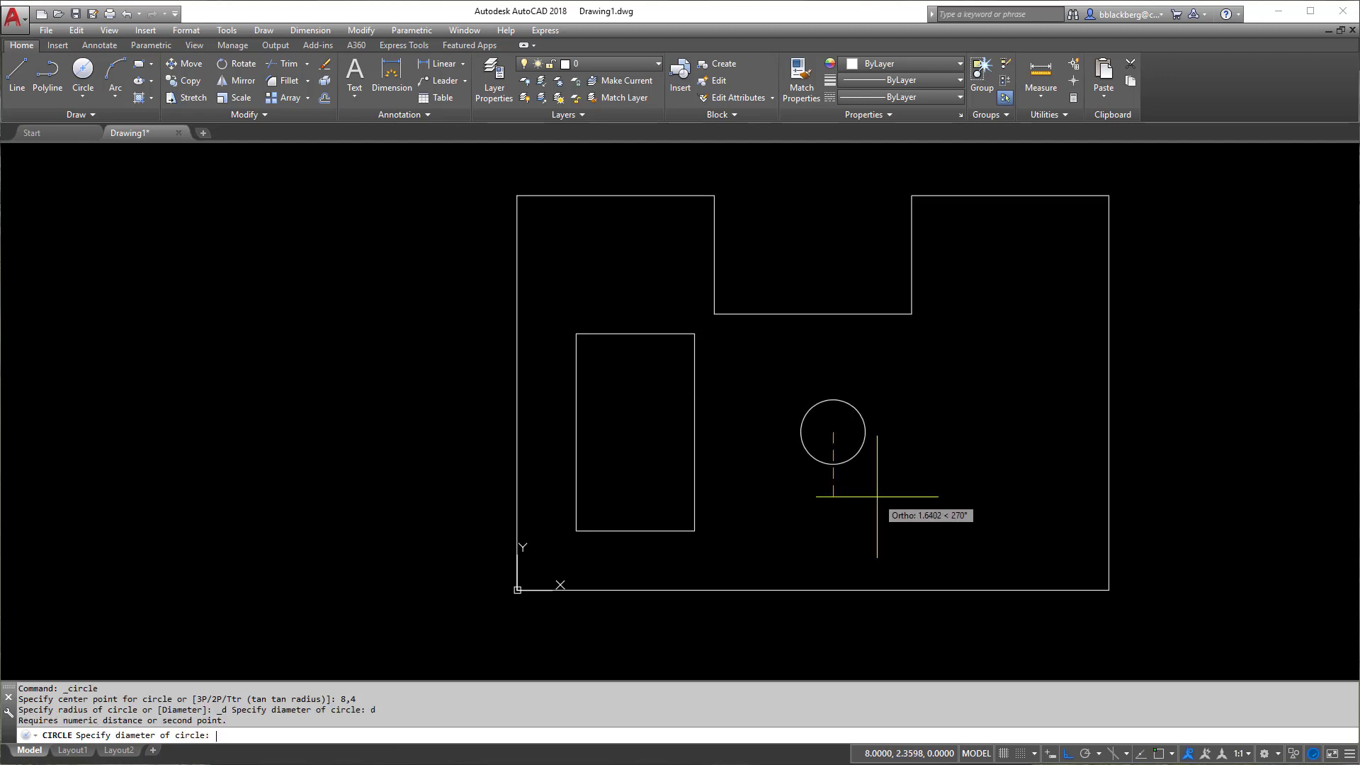
type("1")
key("Return")
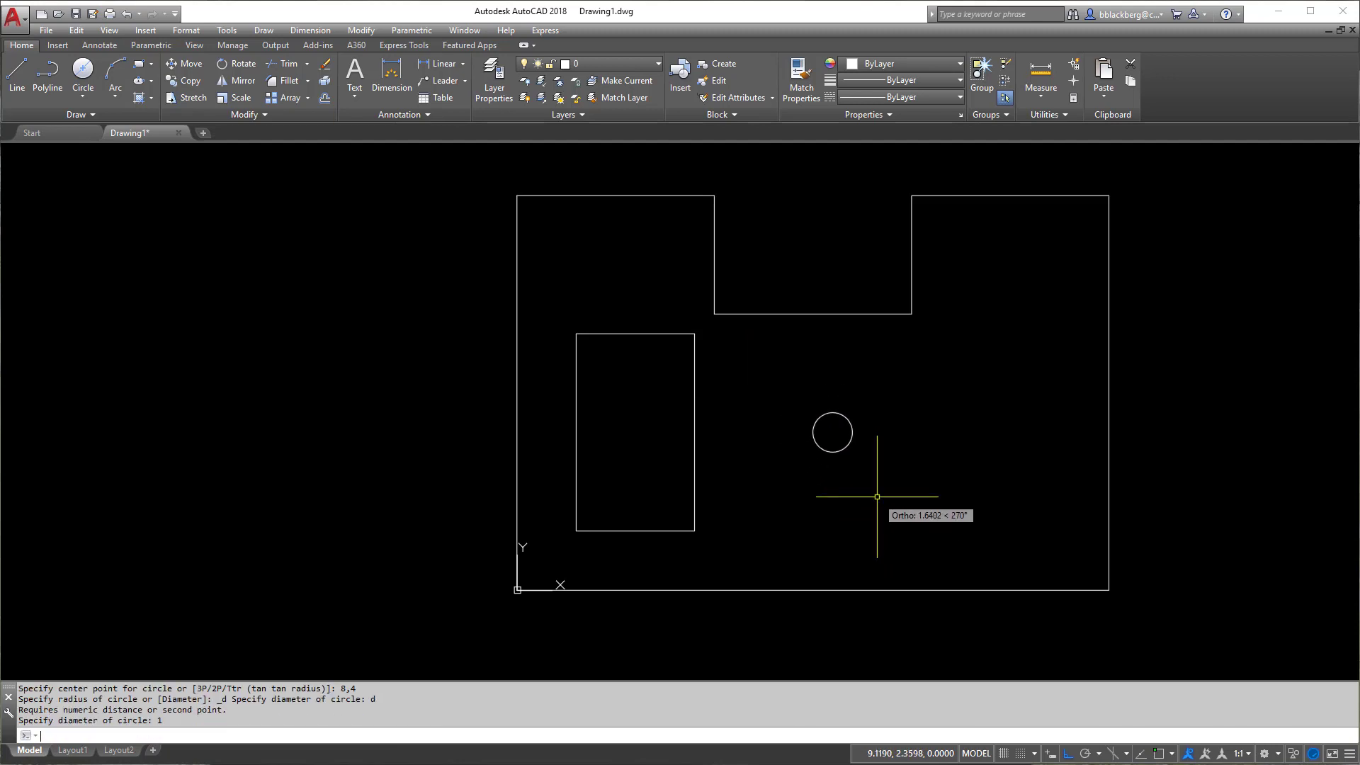
left_click(846, 448)
right_click(846, 448)
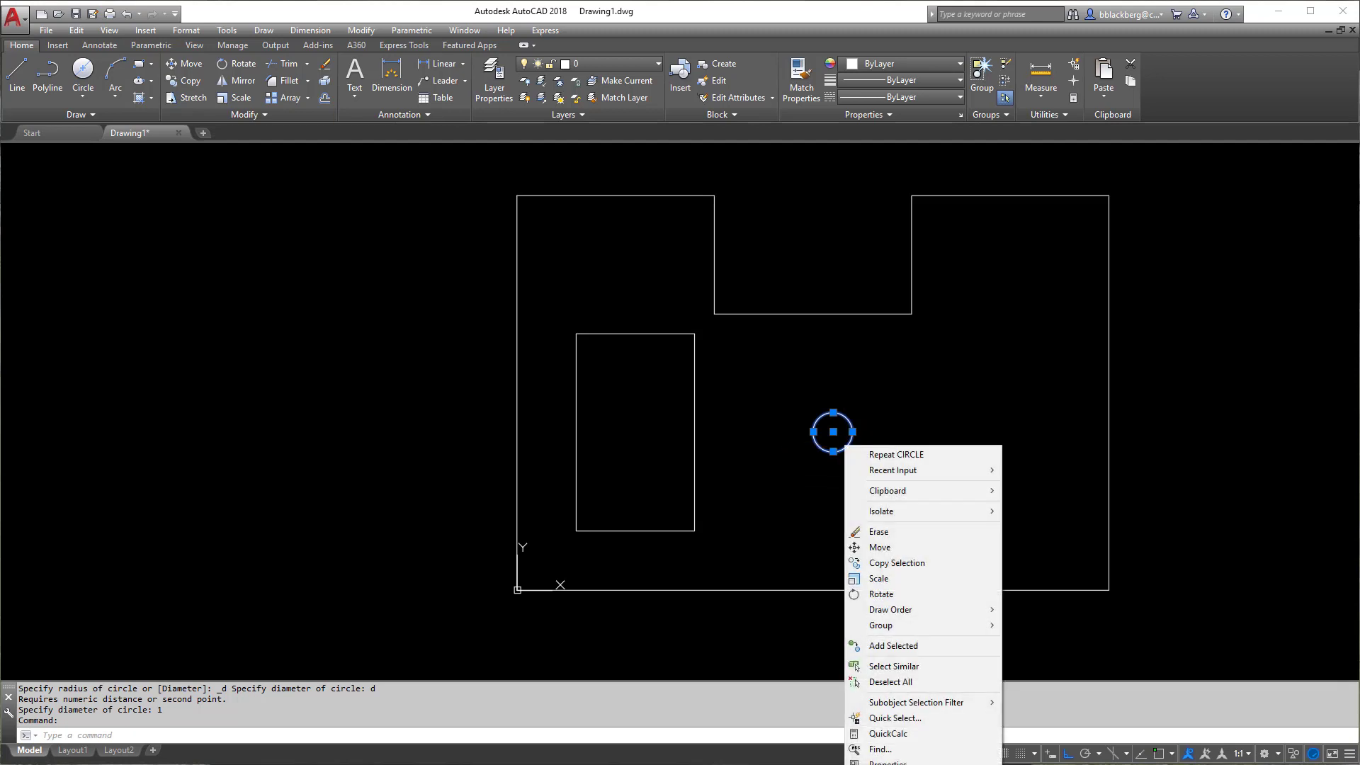
key("Escape")
key("Escape")
key("Escape")
key("Escape")
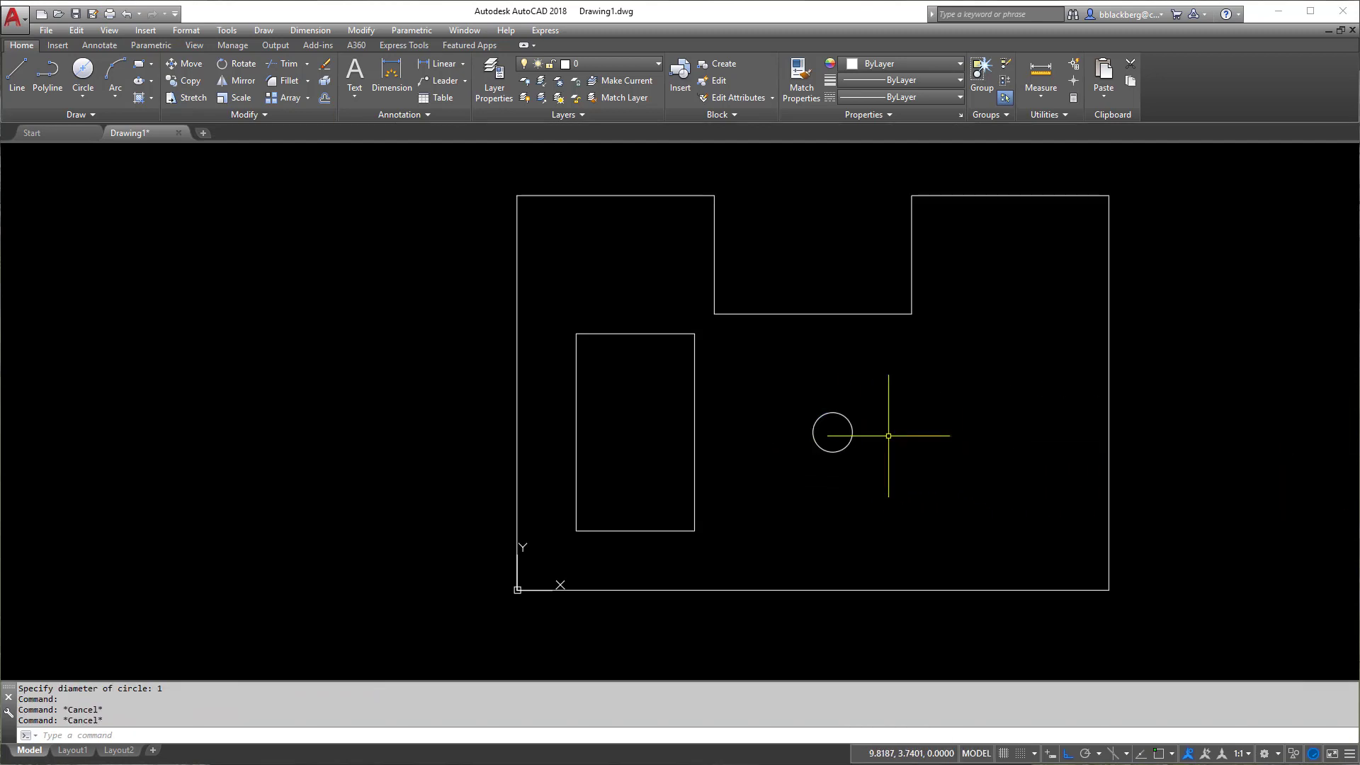
left_click(834, 428)
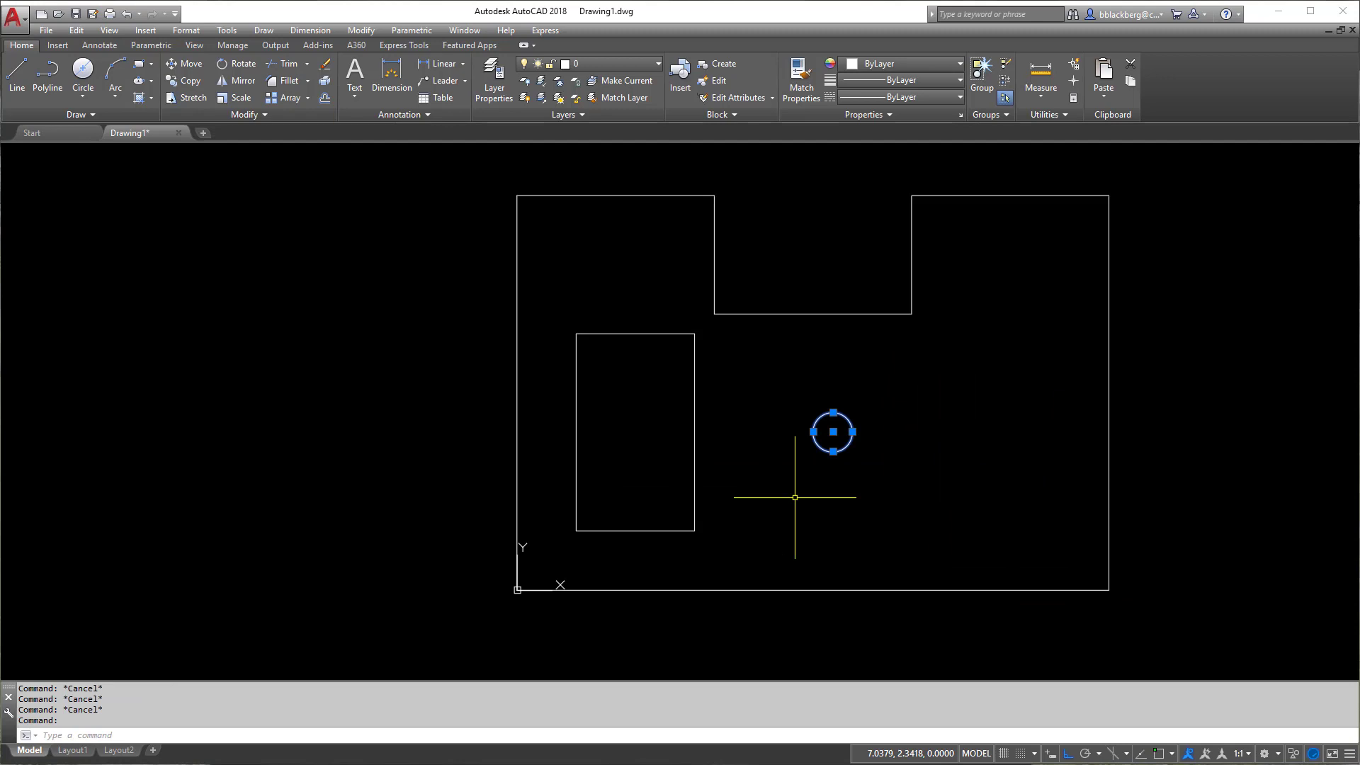
key("Escape")
key("Escape")
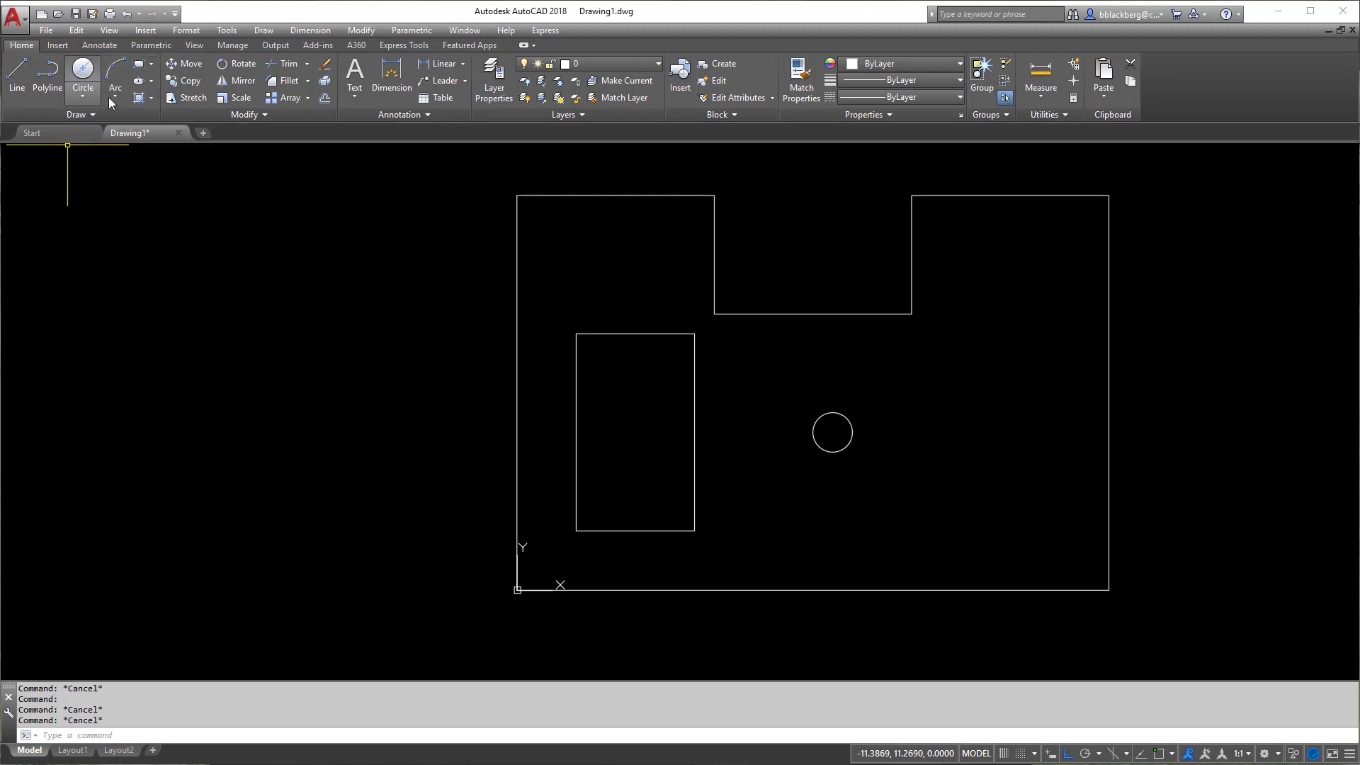
Step: Draw a second rectangle from corner 14,5 with length 3 and width 2, extending up and to the left
left_click(139, 64)
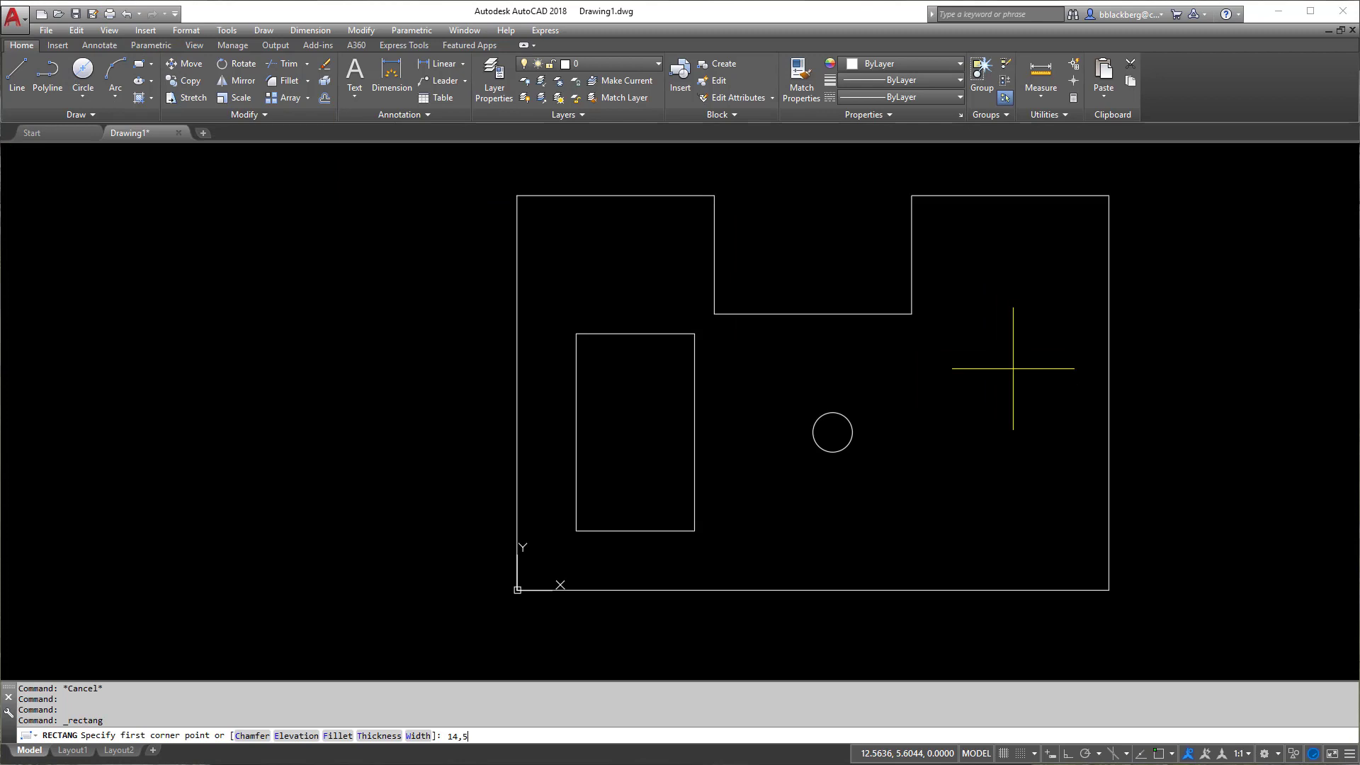
type("14,5")
key("Return")
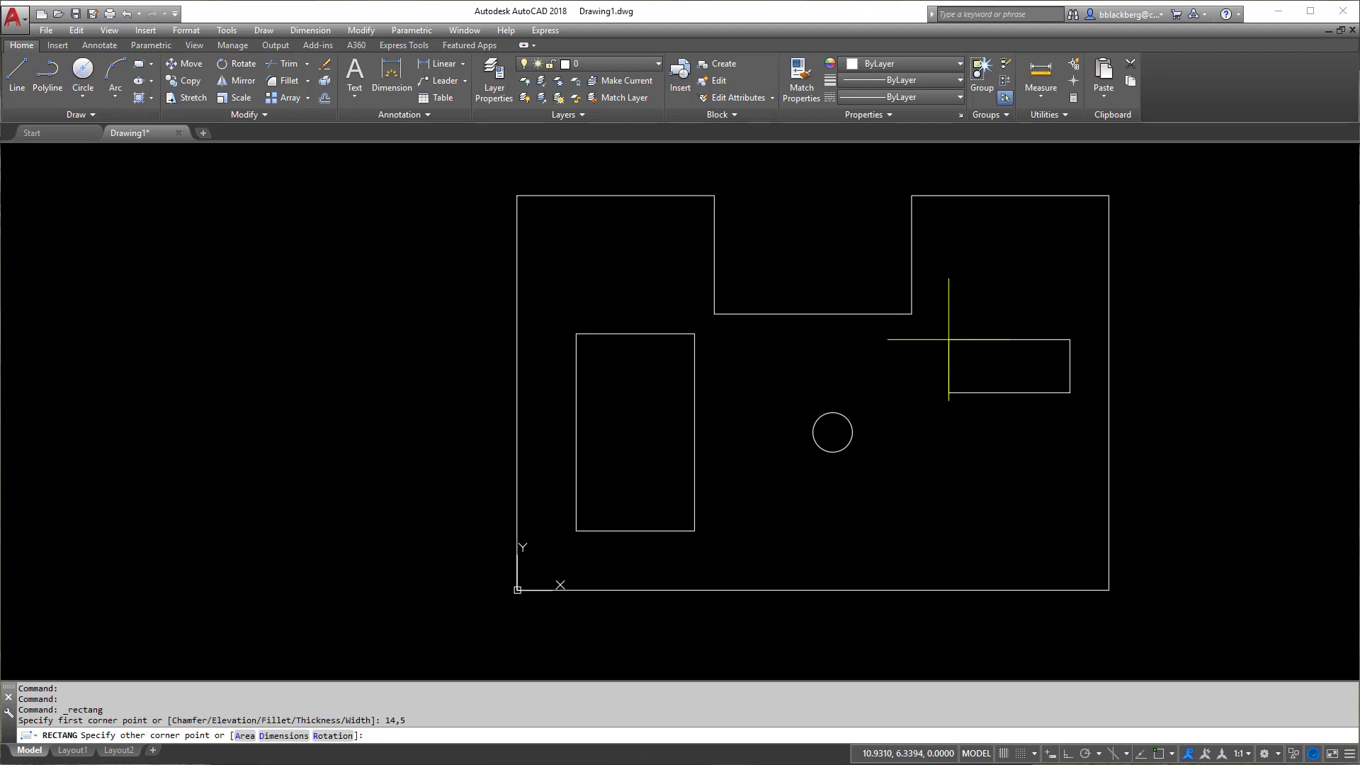
type("d")
key("Return")
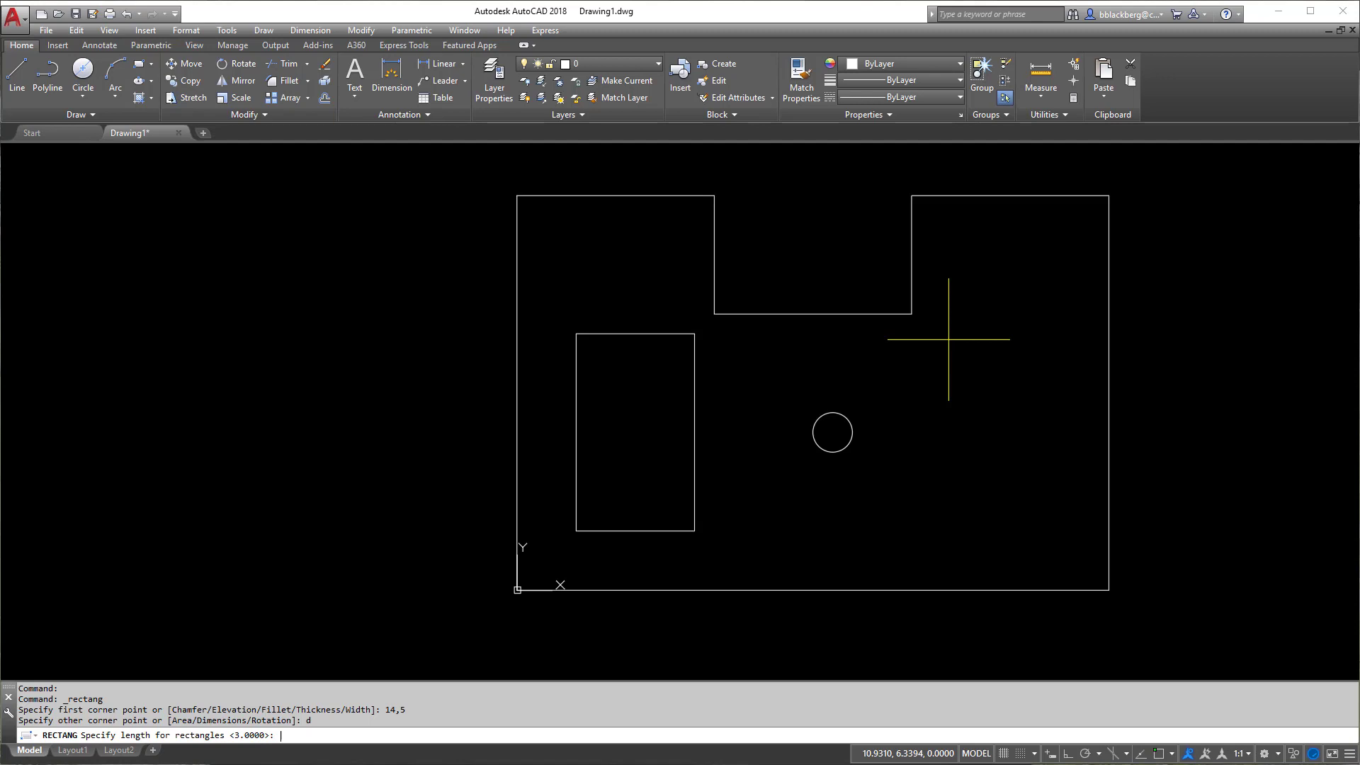
type("3")
key("Return")
type("2")
key("Return")
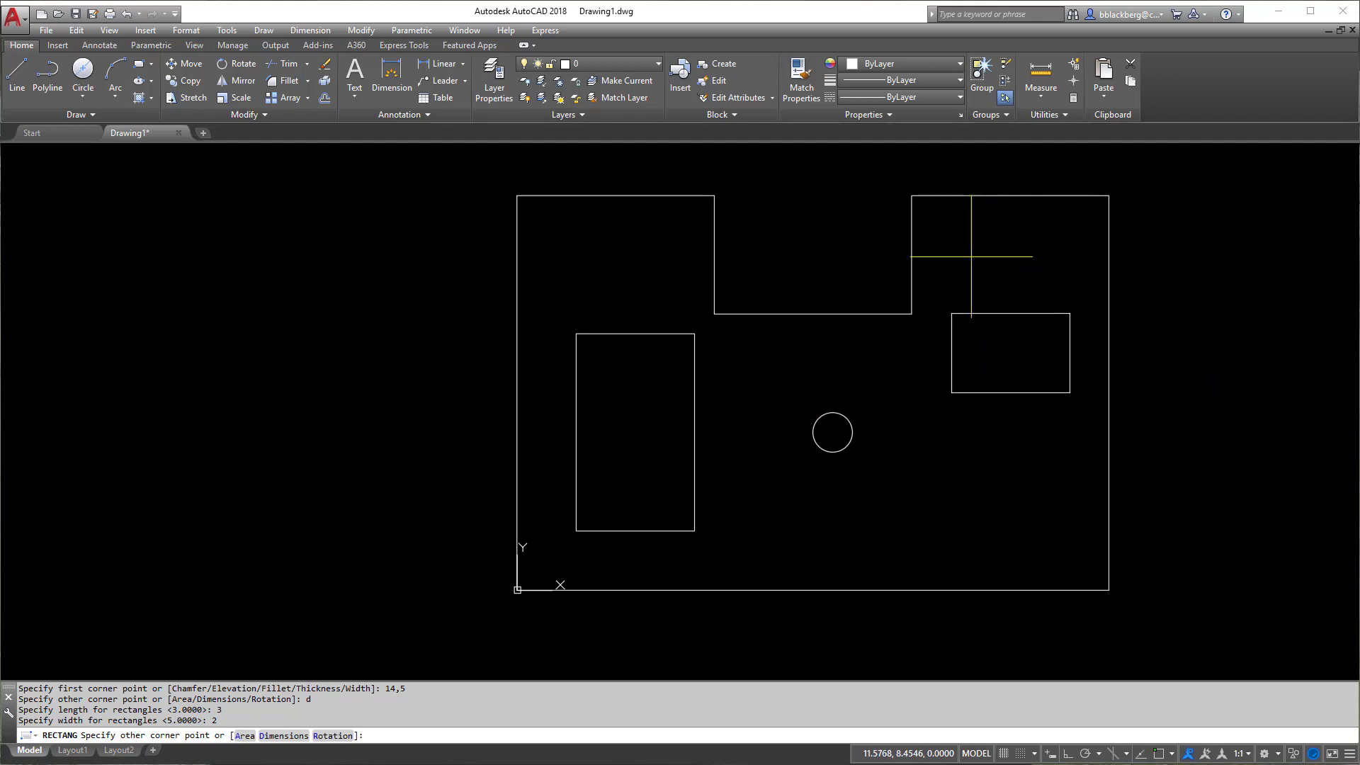
left_click(873, 337)
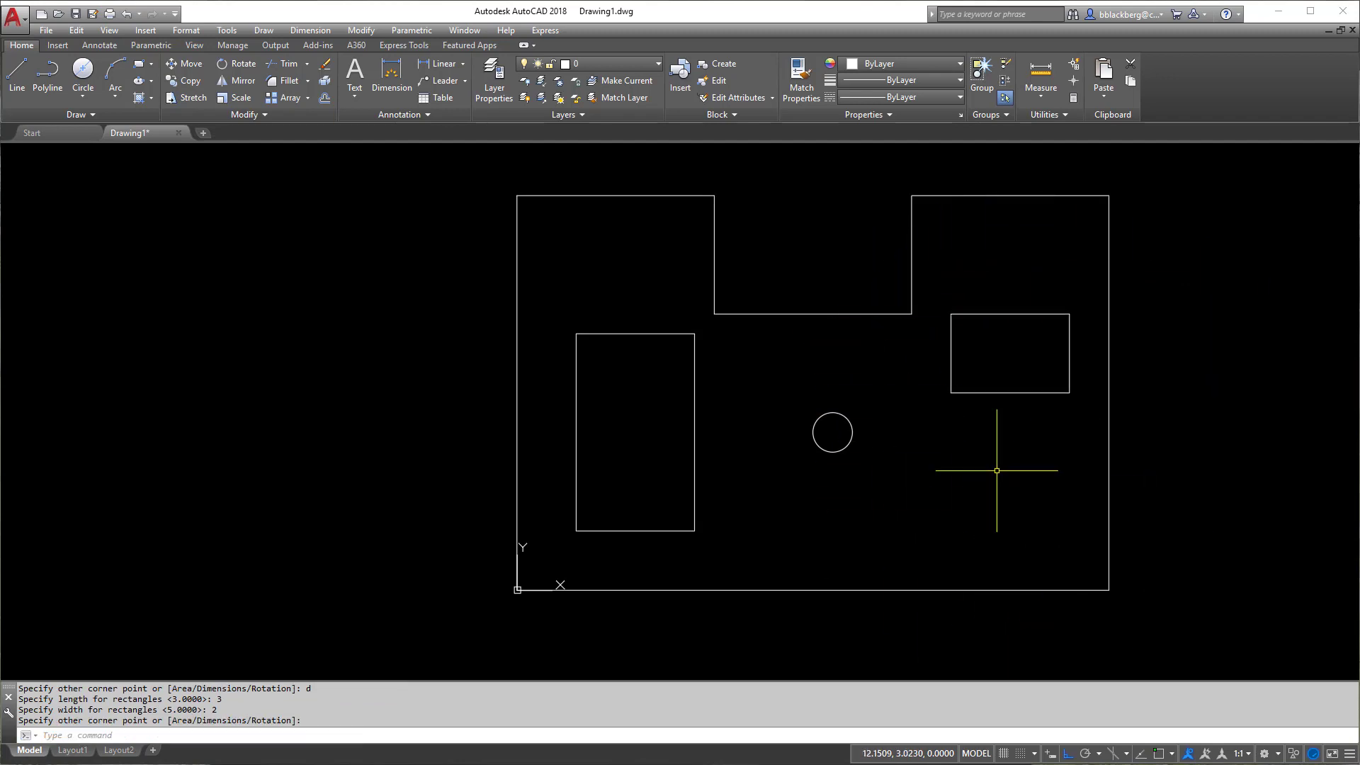
Step: Turn on object snap and add a vertical linear dimension for the profile's right edge, placed just outside it
scroll(997, 470, "down", 2)
middle_click_drag(1001, 434, 929, 464)
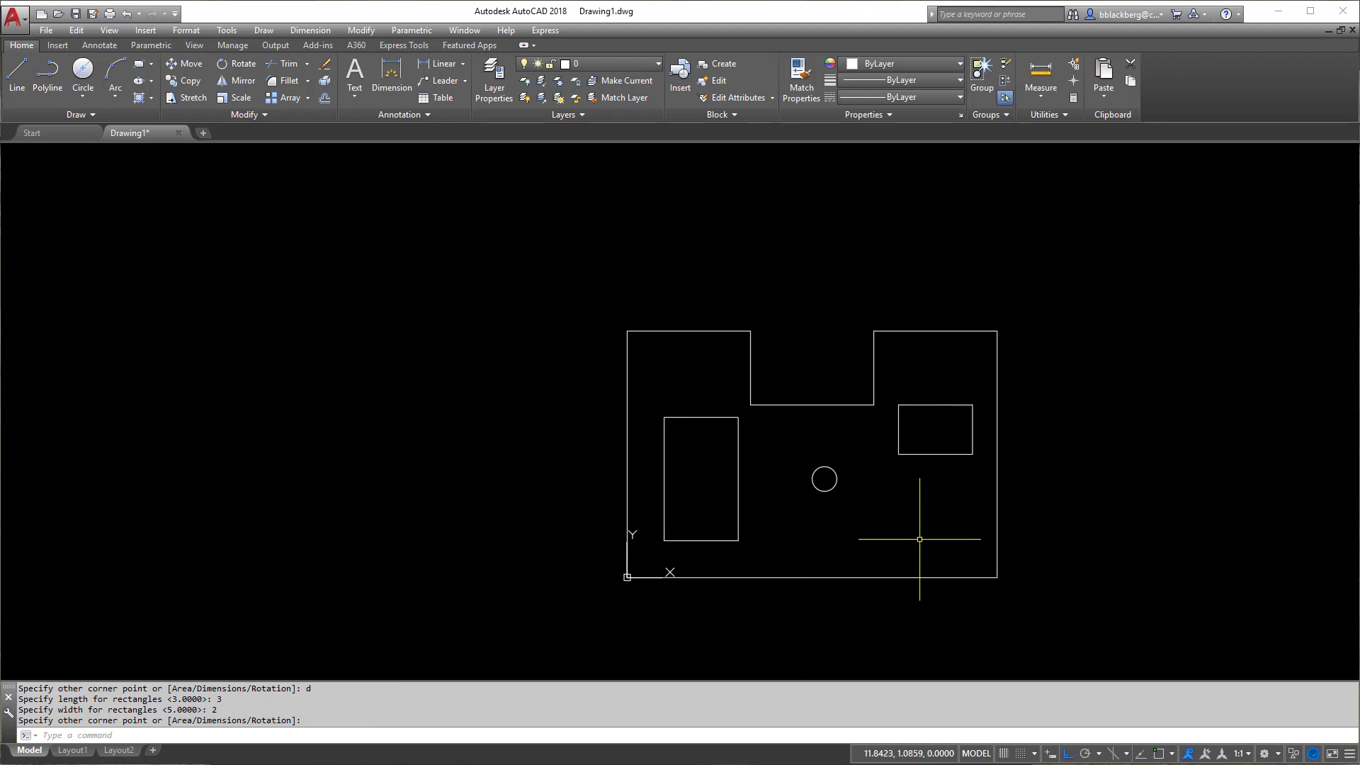
middle_click_drag(911, 537, 834, 504)
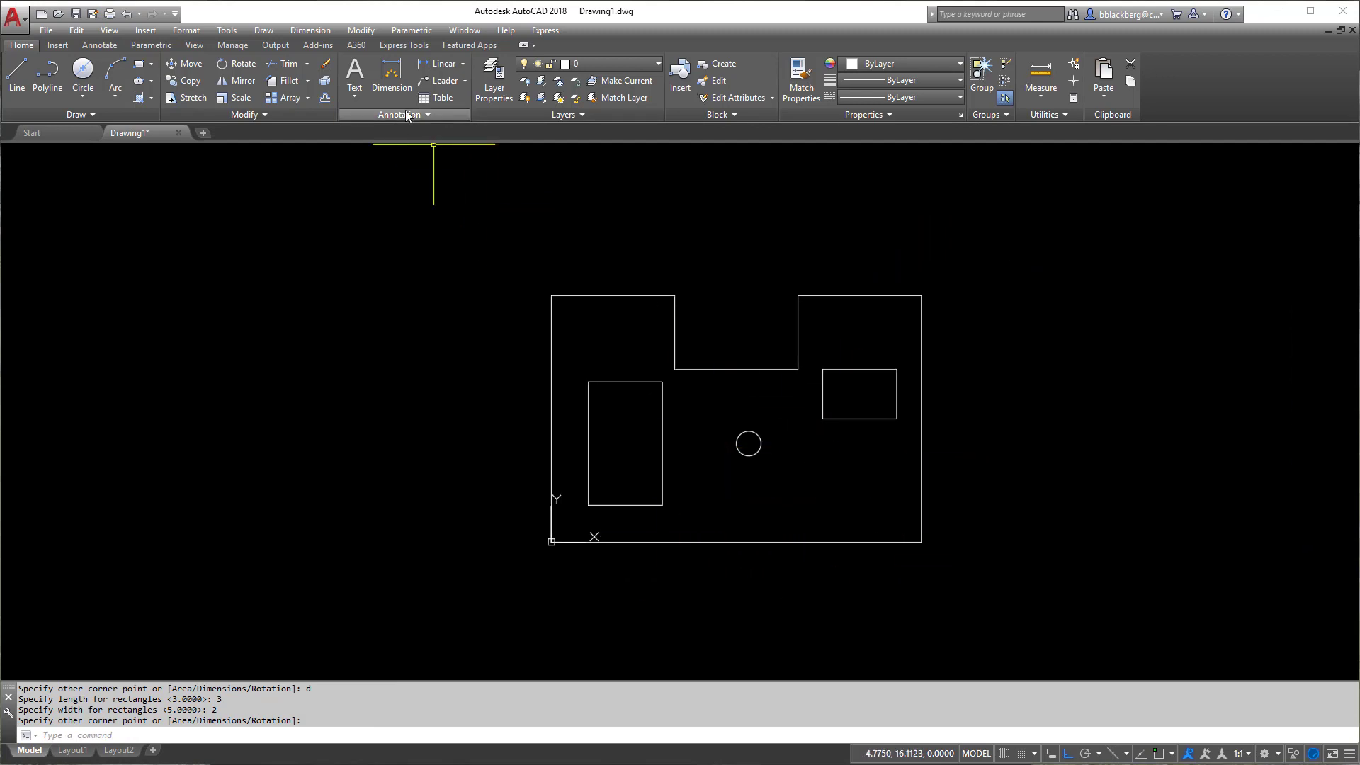
left_click(440, 63)
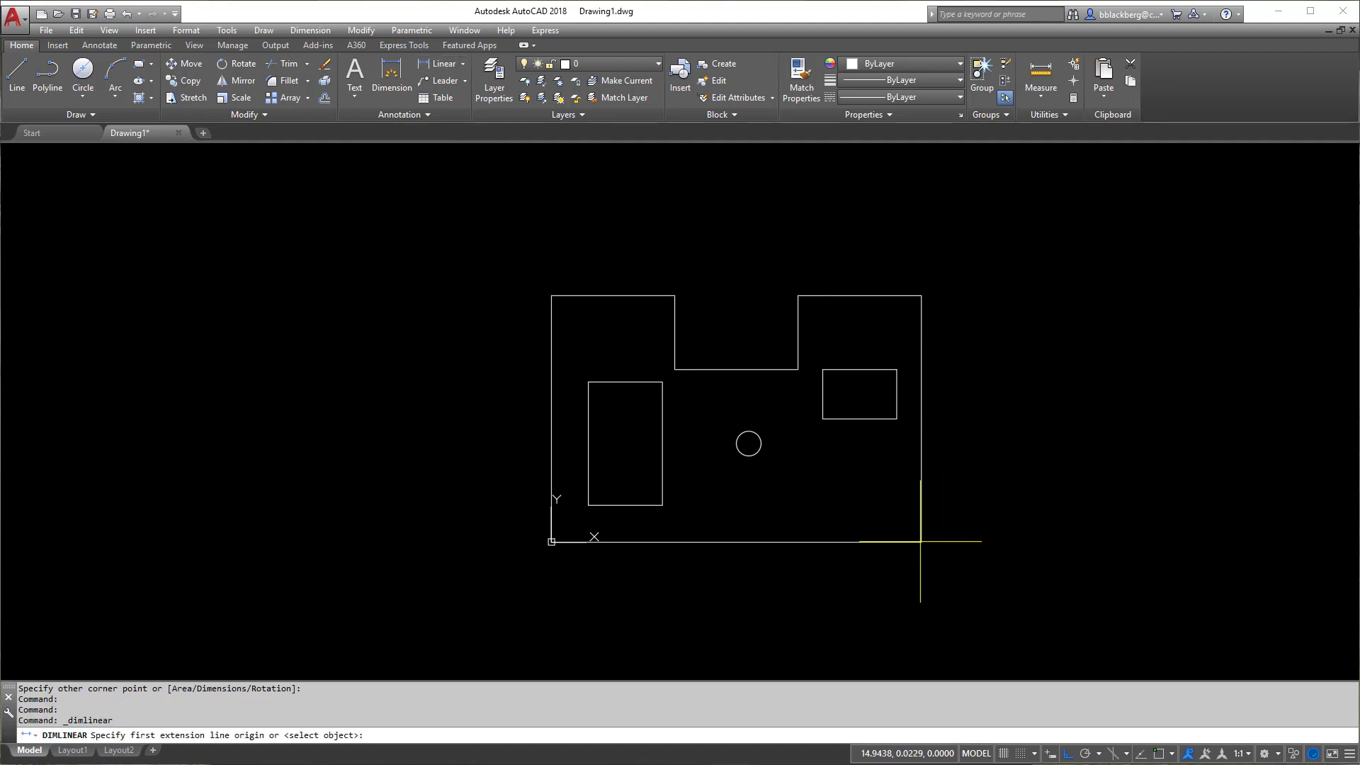
left_click(1161, 754)
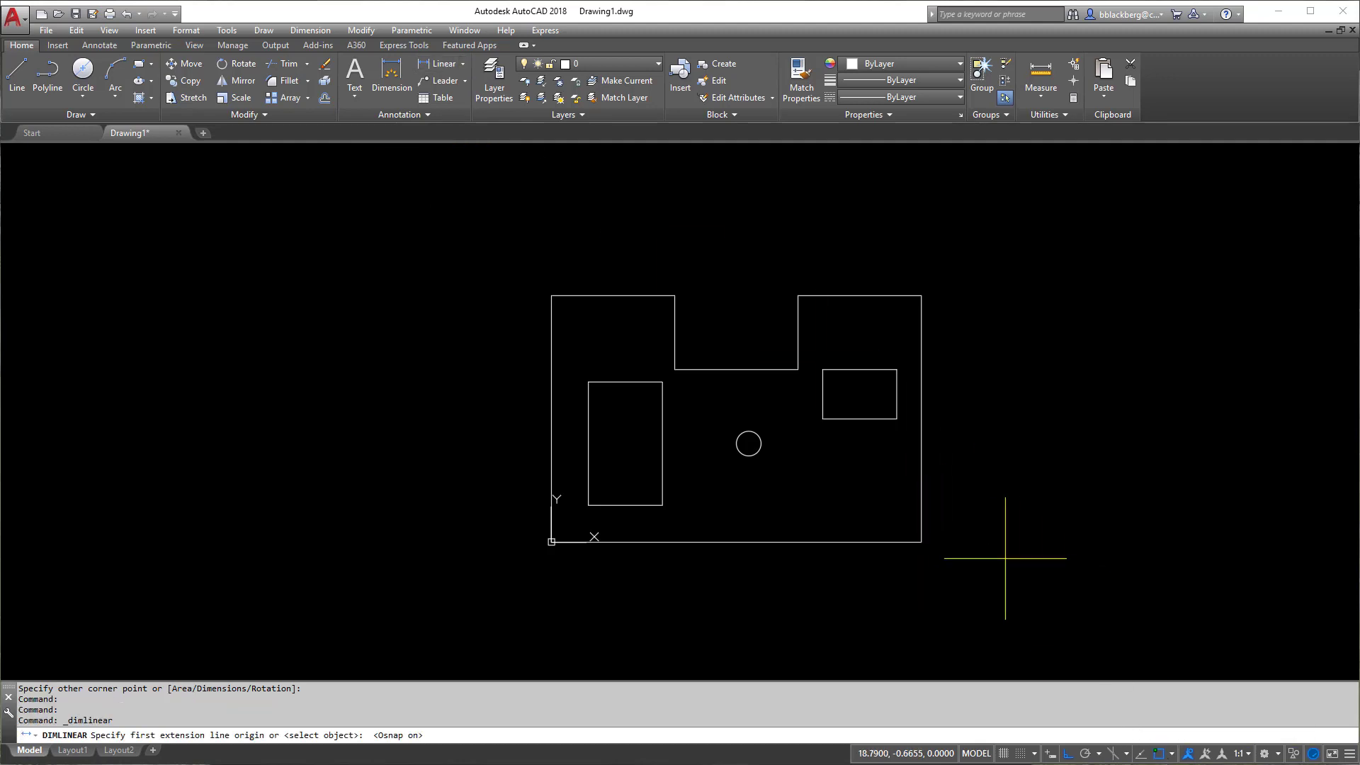
left_click(921, 541)
left_click(920, 296)
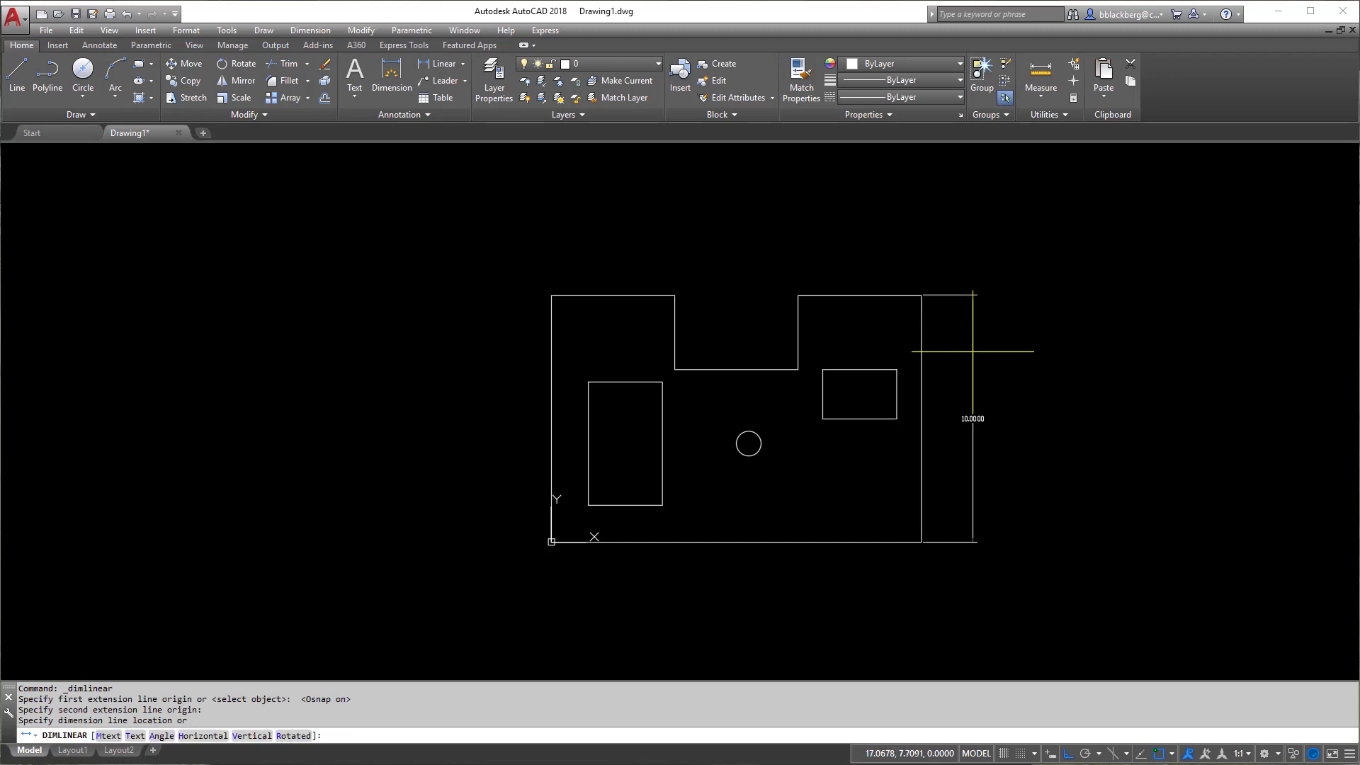
left_click(955, 418)
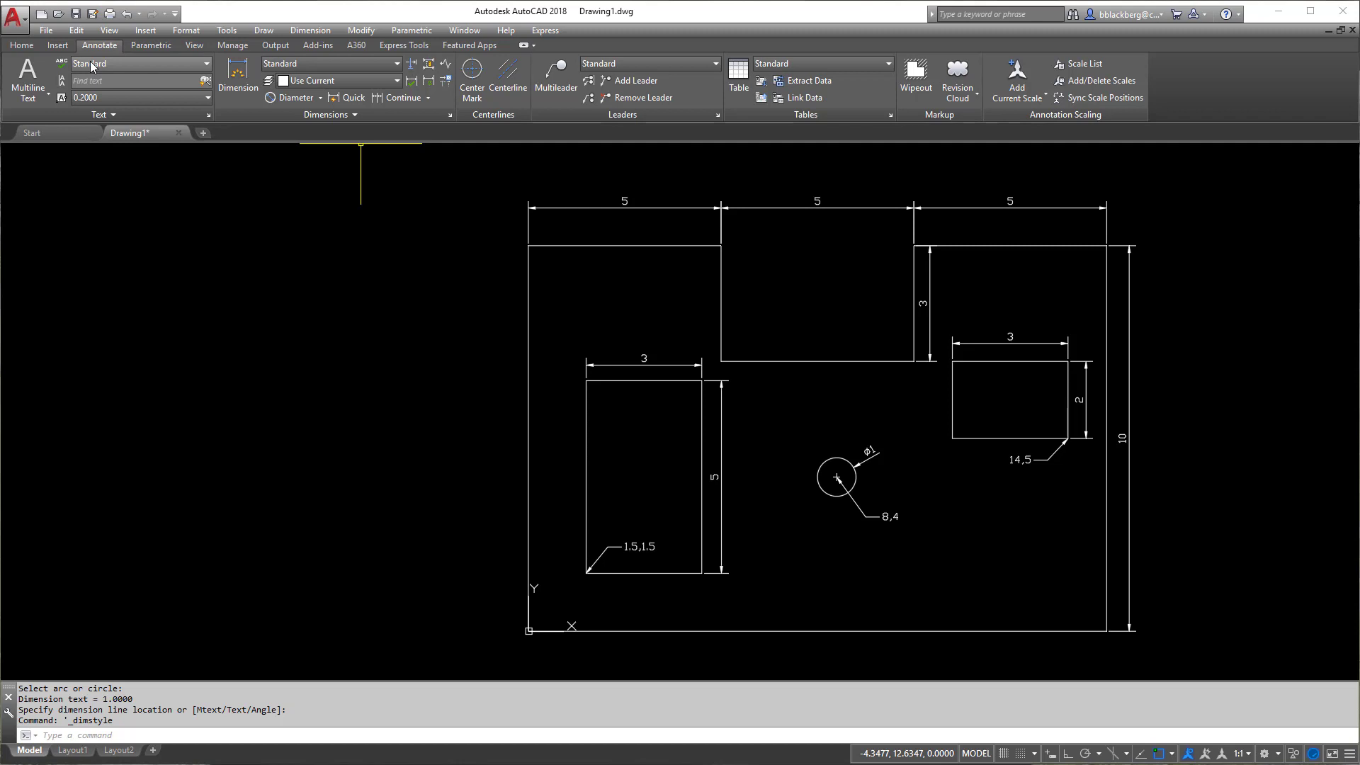
Step: Add the multiline text "PRACTICE 3" just below the profile's bottom edge
left_click(28, 78)
middle_click_drag(675, 621, 669, 573)
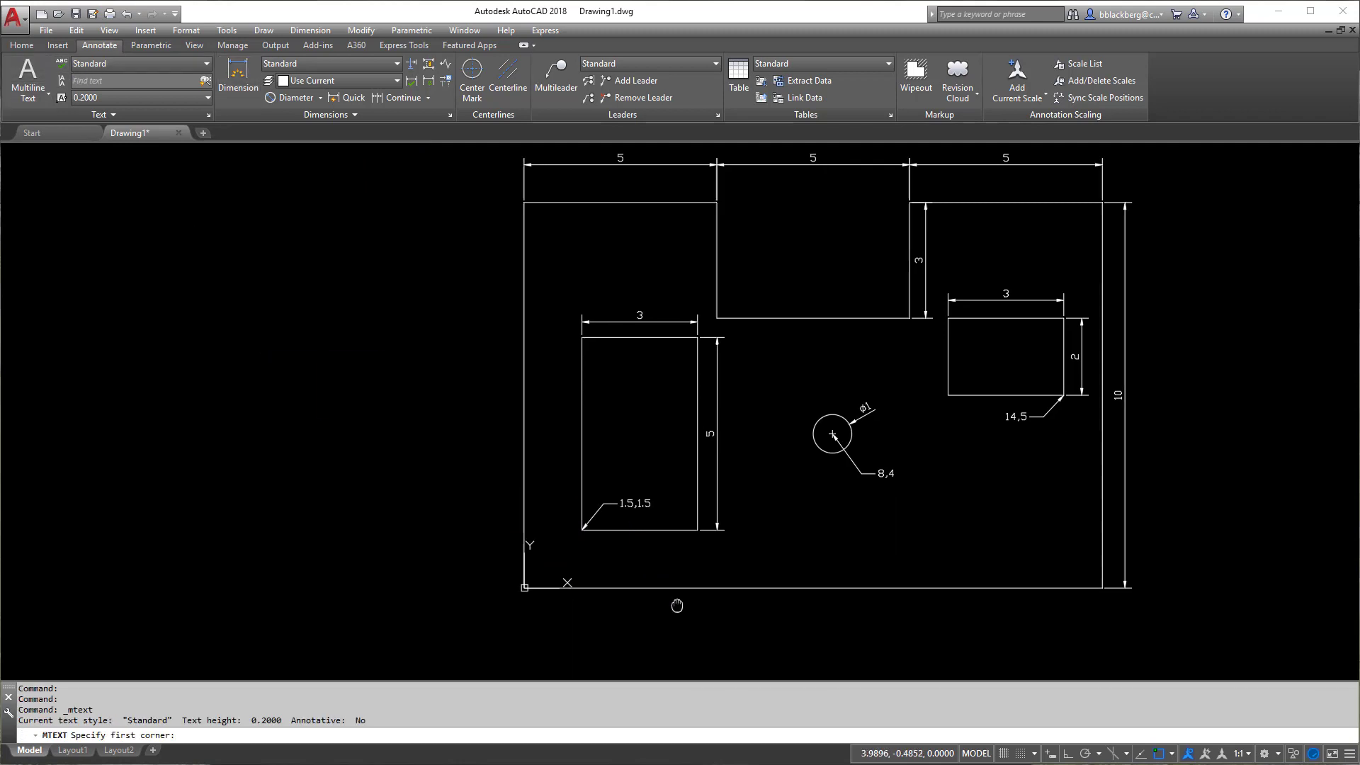
left_click(717, 616)
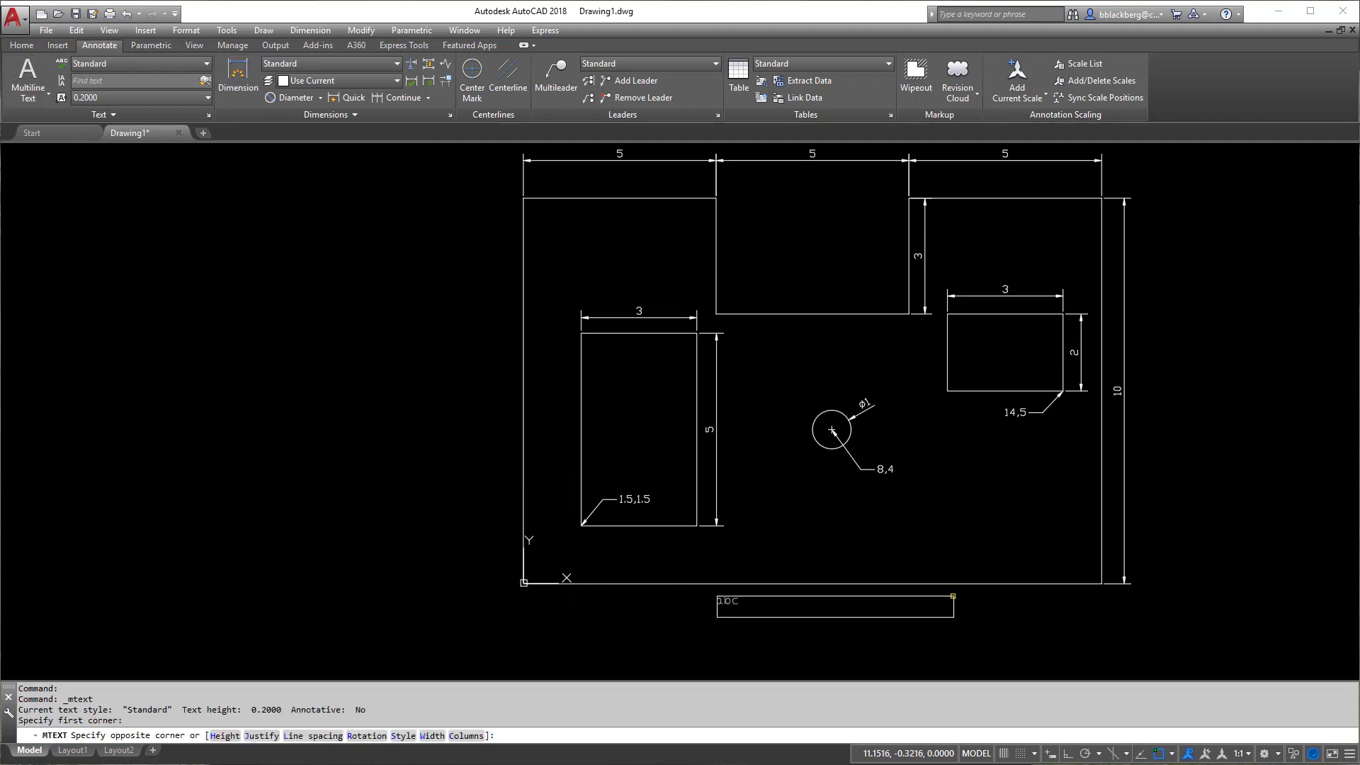
left_click(953, 601)
type("pra")
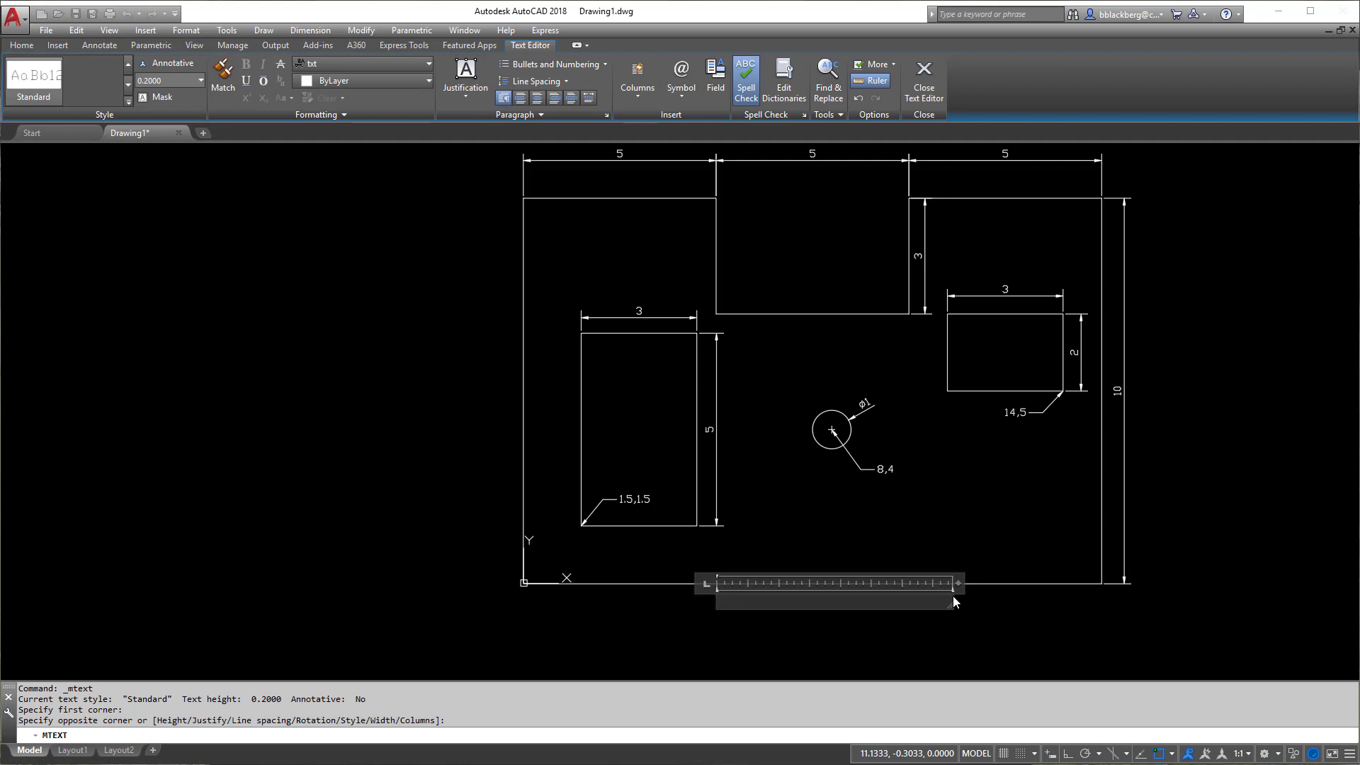
type("RATICE 3")
right_click(741, 603)
left_click(773, 104)
left_click(793, 618)
Step: Move the "PRACTICE 3" text right and slightly down so it sits centred below the profile
type("m")
key("Return")
left_click(771, 599)
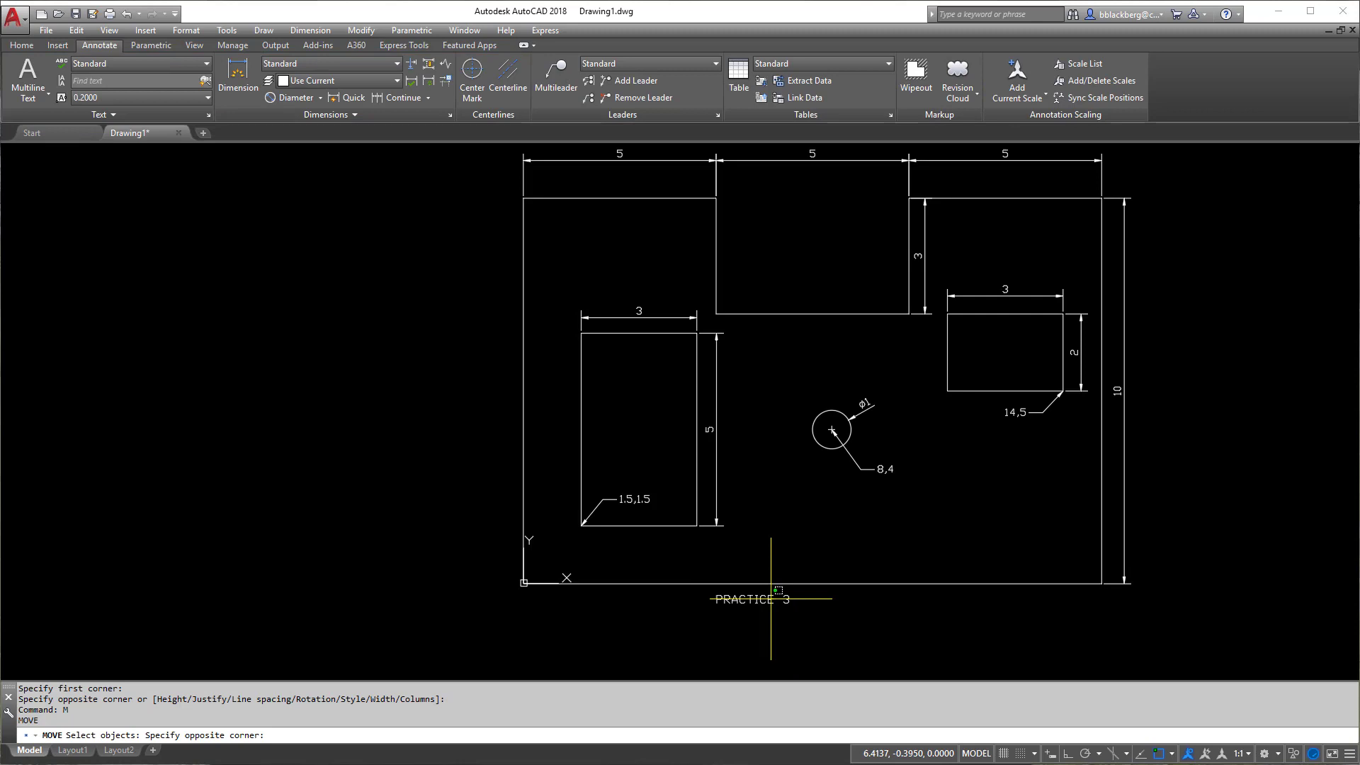
left_click(746, 599)
key("Return")
left_click(746, 599)
left_click(812, 609)
Step: Place a multileader with its arrowhead on the profile's lower-left corner and its landing outside, below and to the left
middle_click_drag(818, 493, 842, 643)
middle_click_drag(831, 357, 836, 518)
scroll(779, 432, "down", 3)
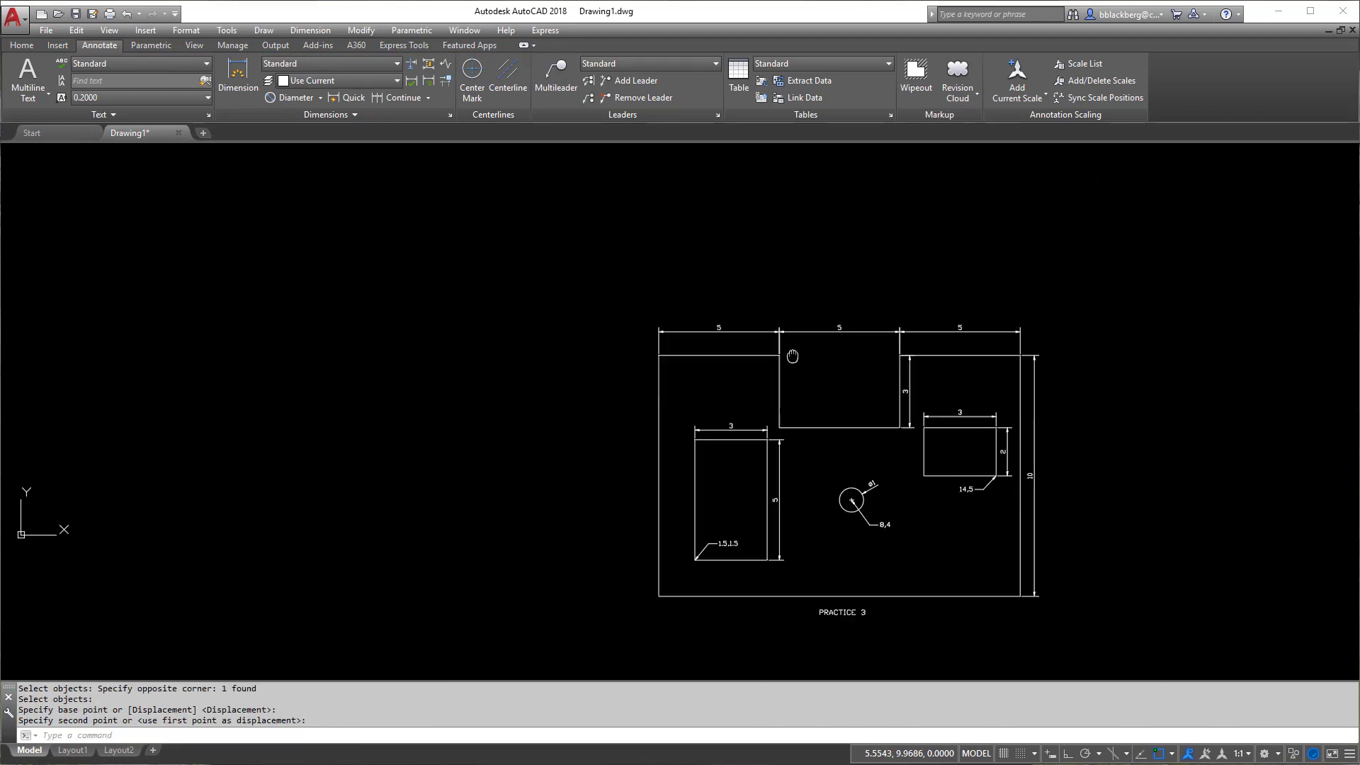
scroll(672, 563, "up", 4)
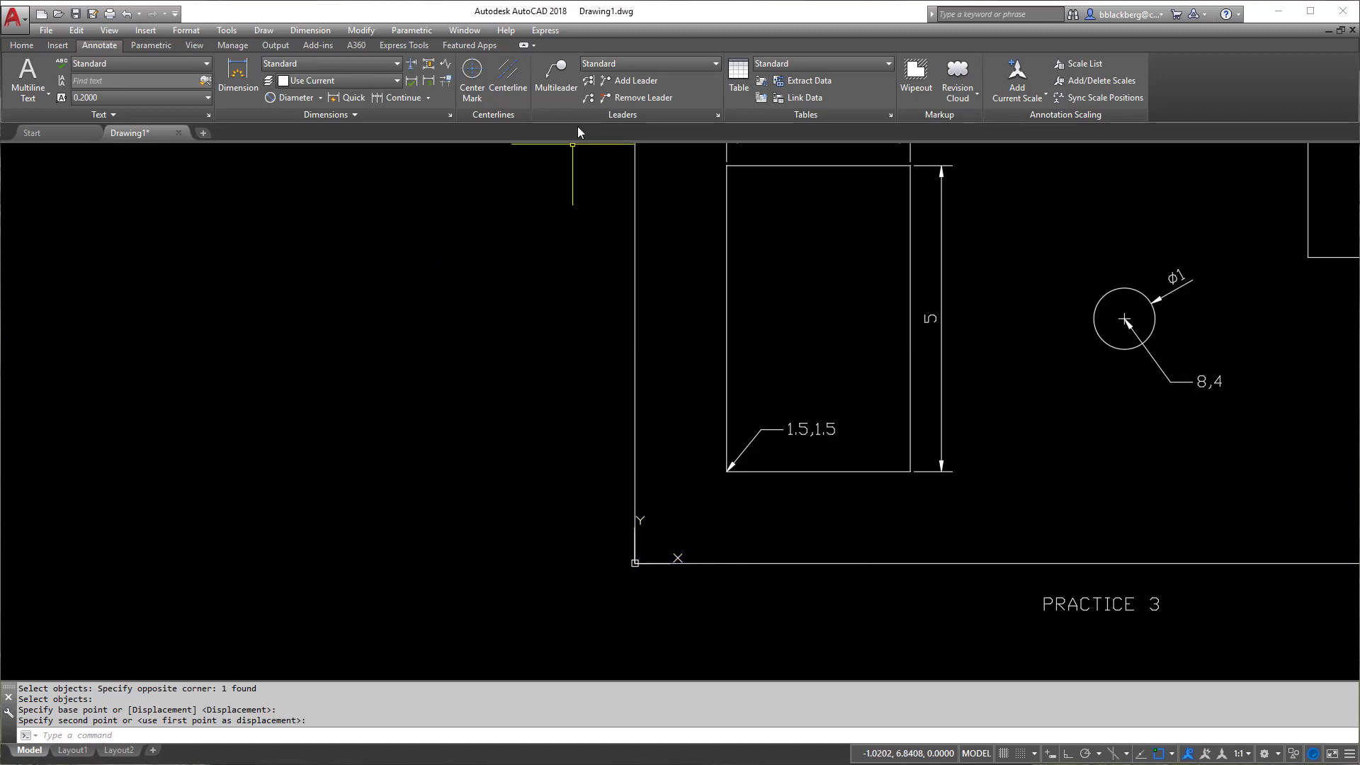
left_click(556, 77)
left_click(634, 563)
left_click(601, 588)
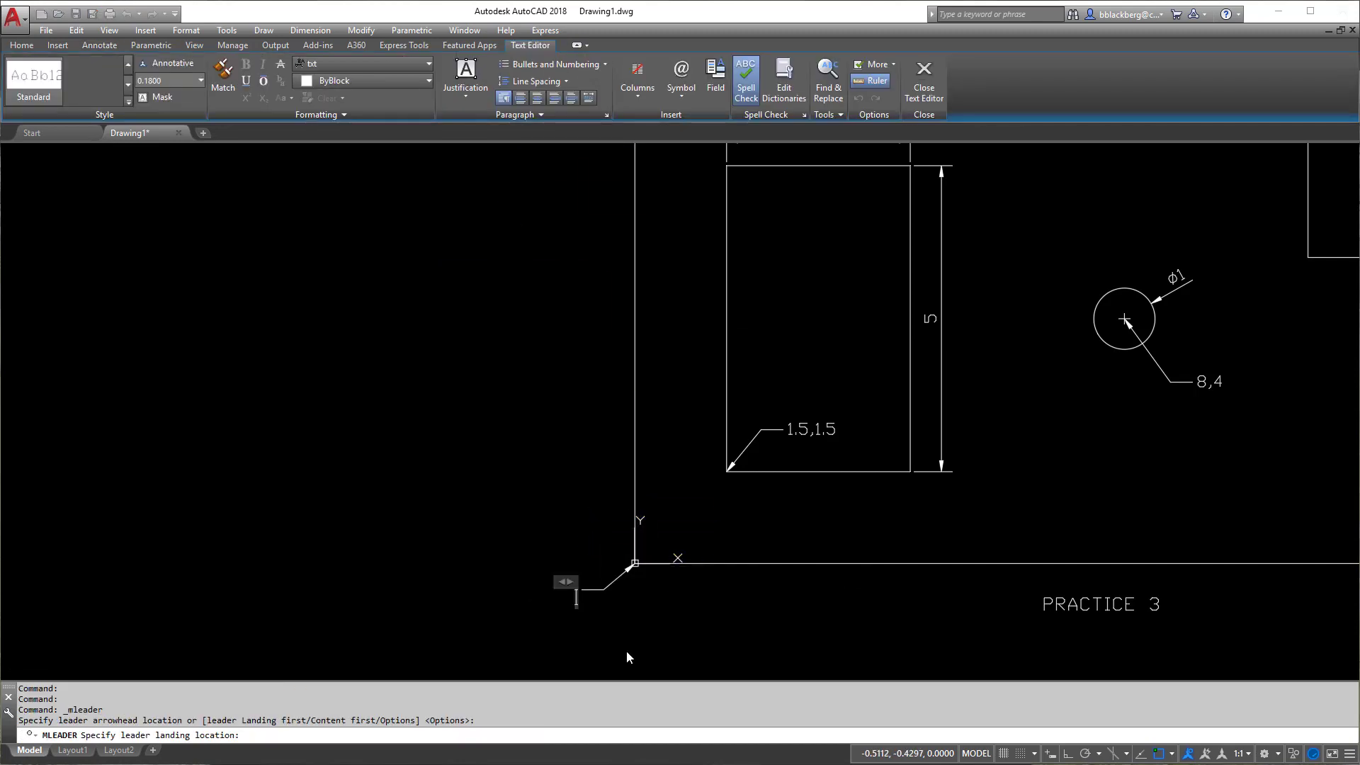
Step: Enter the leader text "STARTING POINT" with "0,0" on a second line and finish the multileader
type("START")
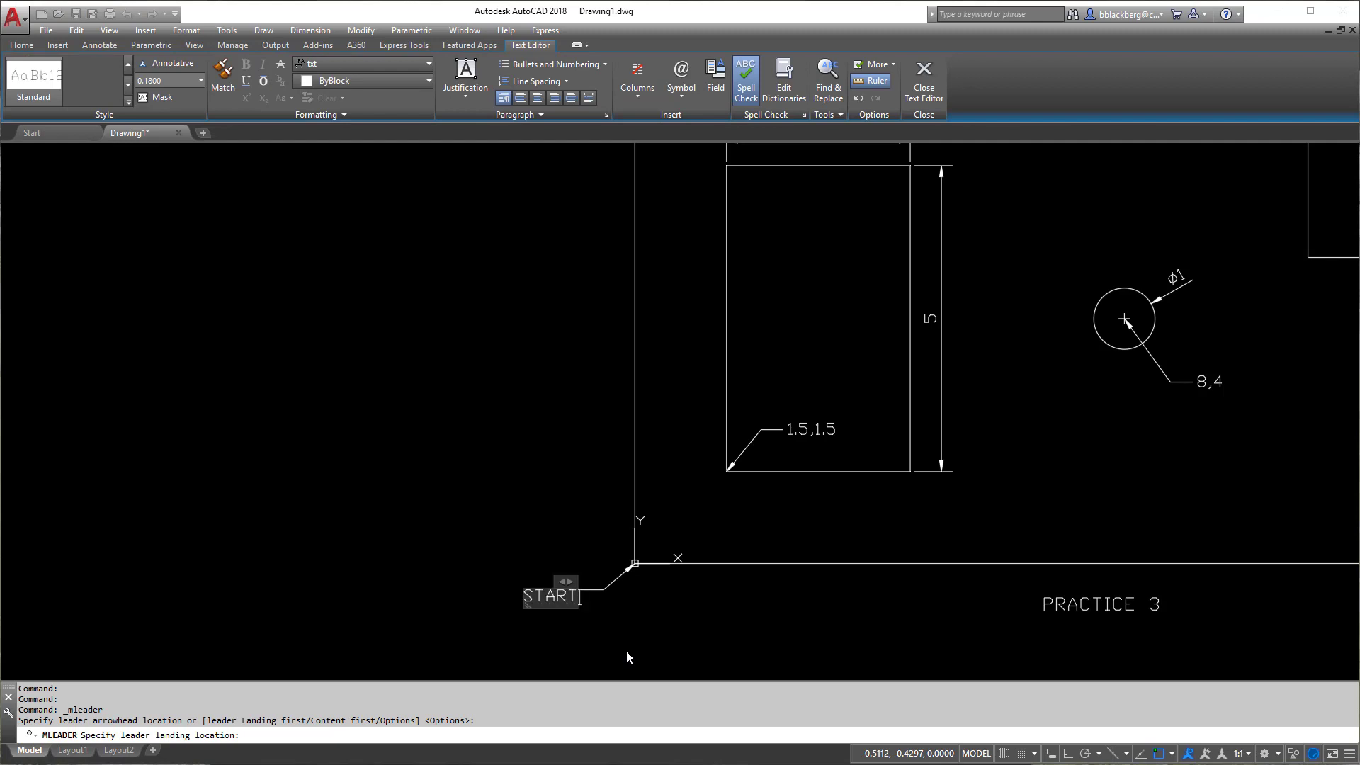
type("ING pOINT")
key("BackSpace")
key("BackSpace")
key("BackSpace")
key("BackSpace")
key("BackSpace")
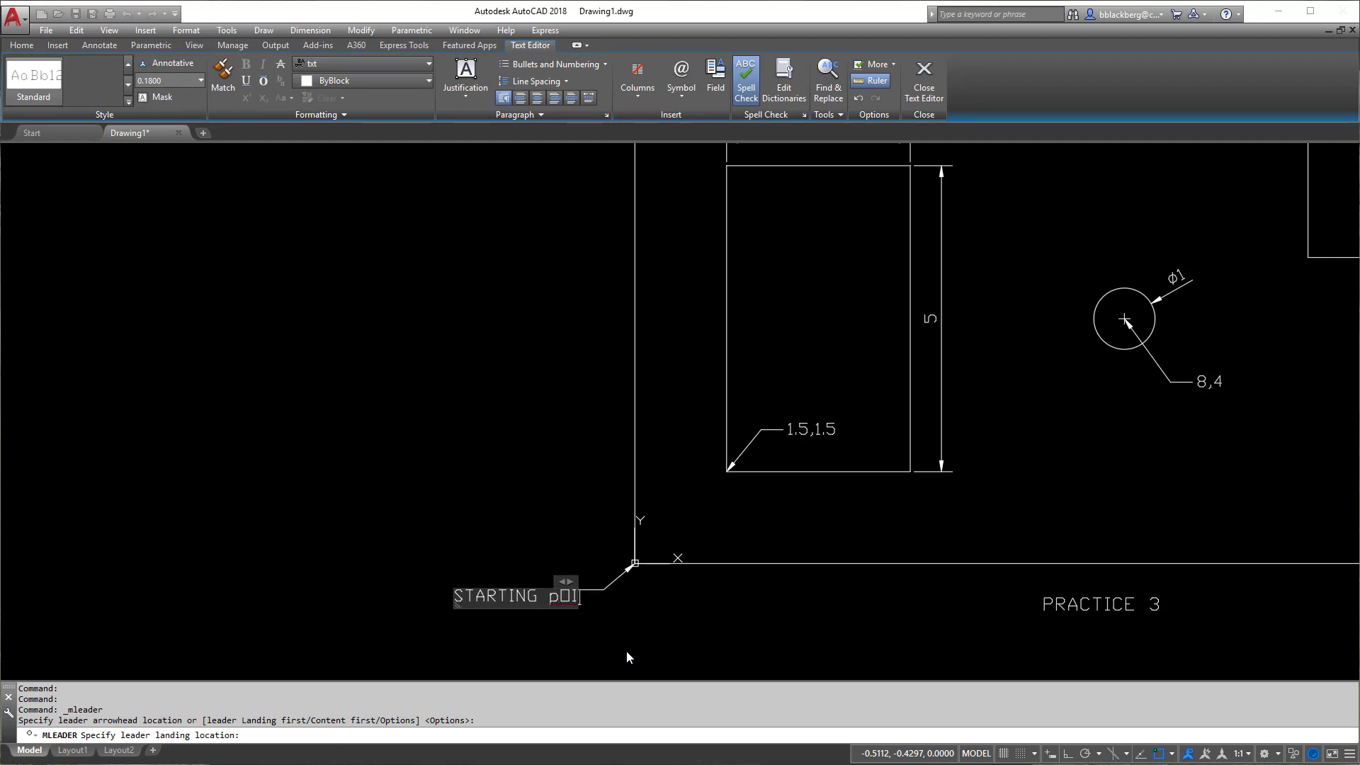
type("POINT")
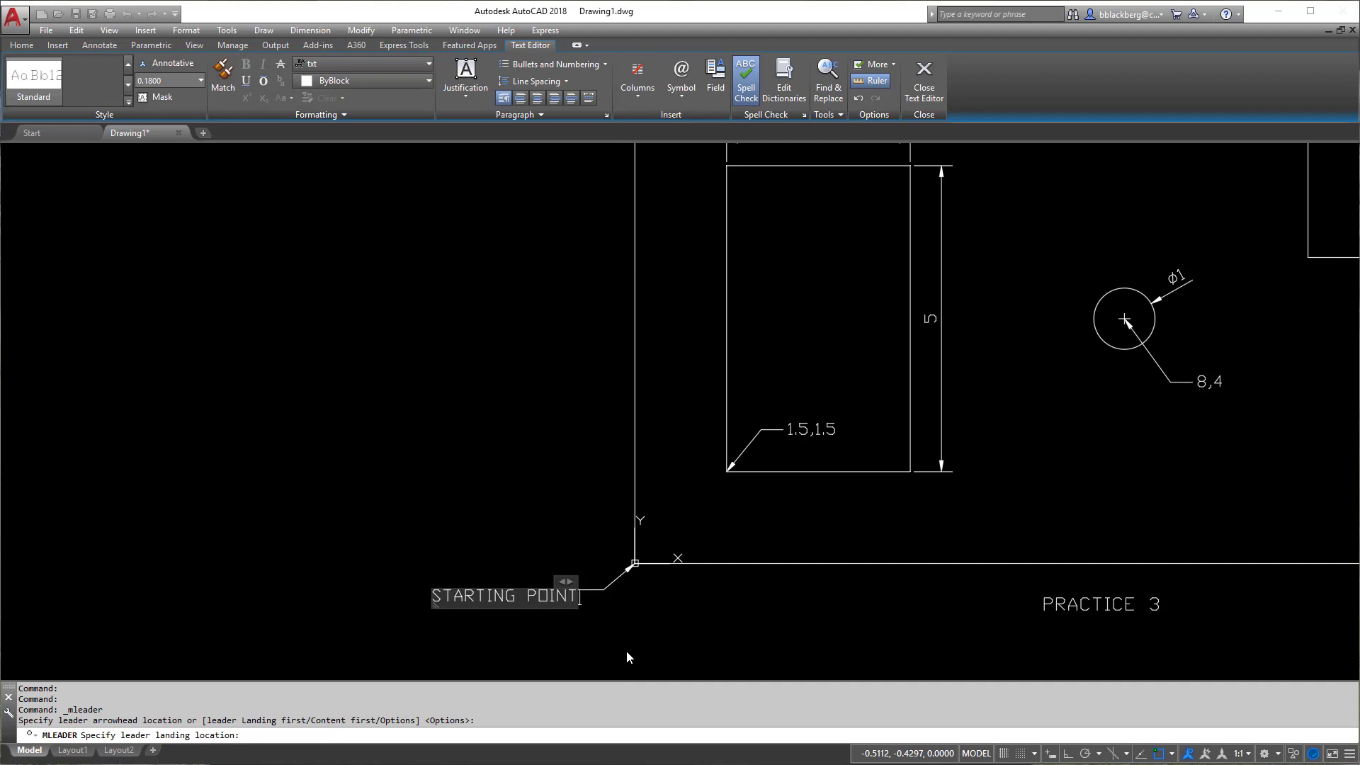
key("Return")
type("0,0")
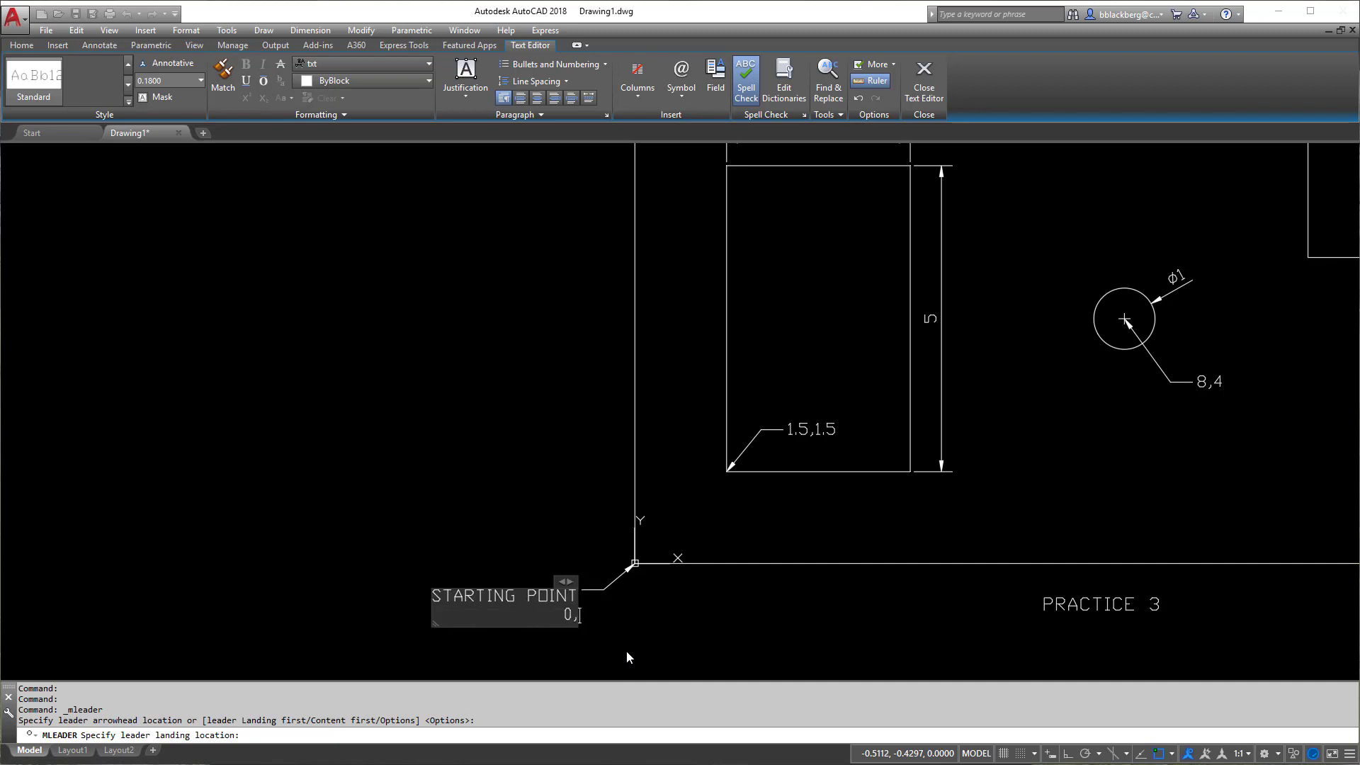
left_click(625, 657)
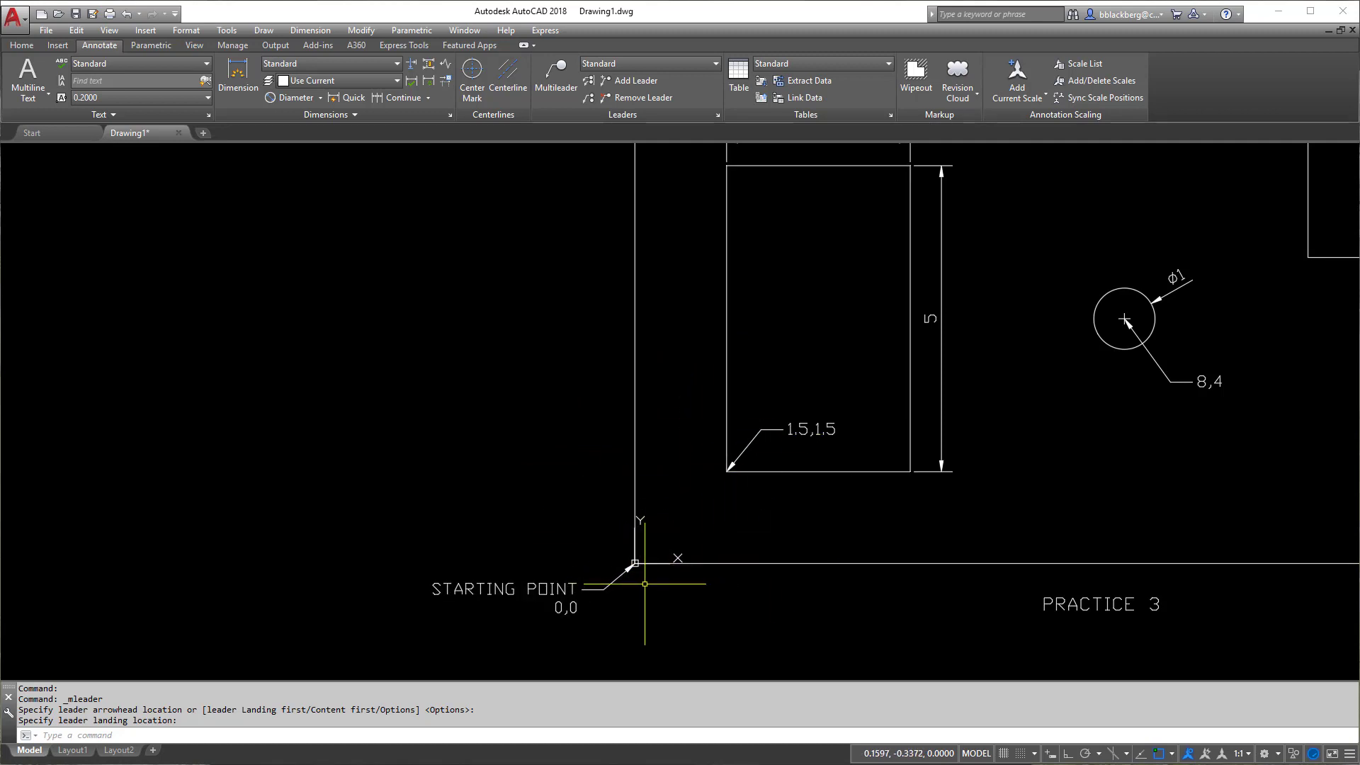
Step: Begin a line outline above the notched profile, aligned with its left edge, with ortho on, running 5 units right and 2 up
scroll(570, 439, "down", 4)
middle_click_drag(578, 390, 610, 455)
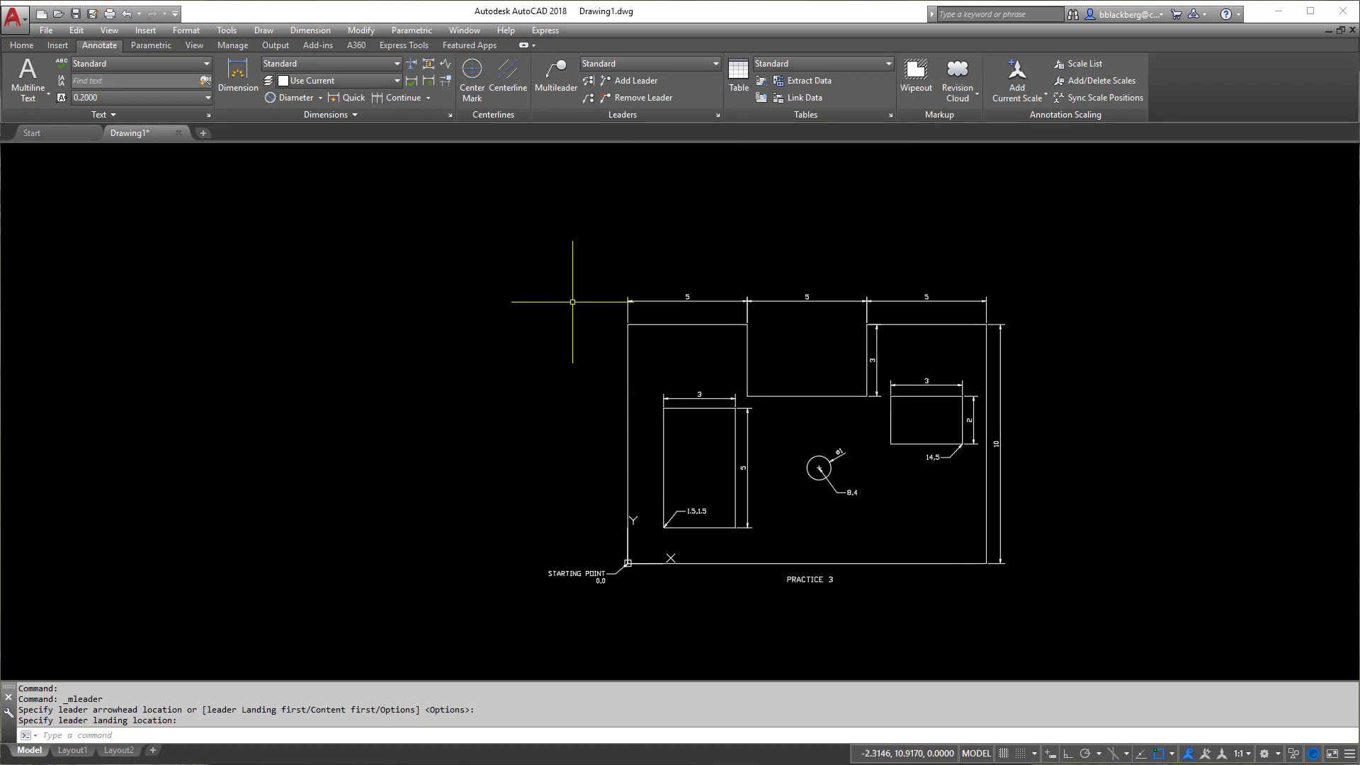
middle_click_drag(591, 304, 608, 401)
key("Escape")
key("Escape")
key("Escape")
key("Escape")
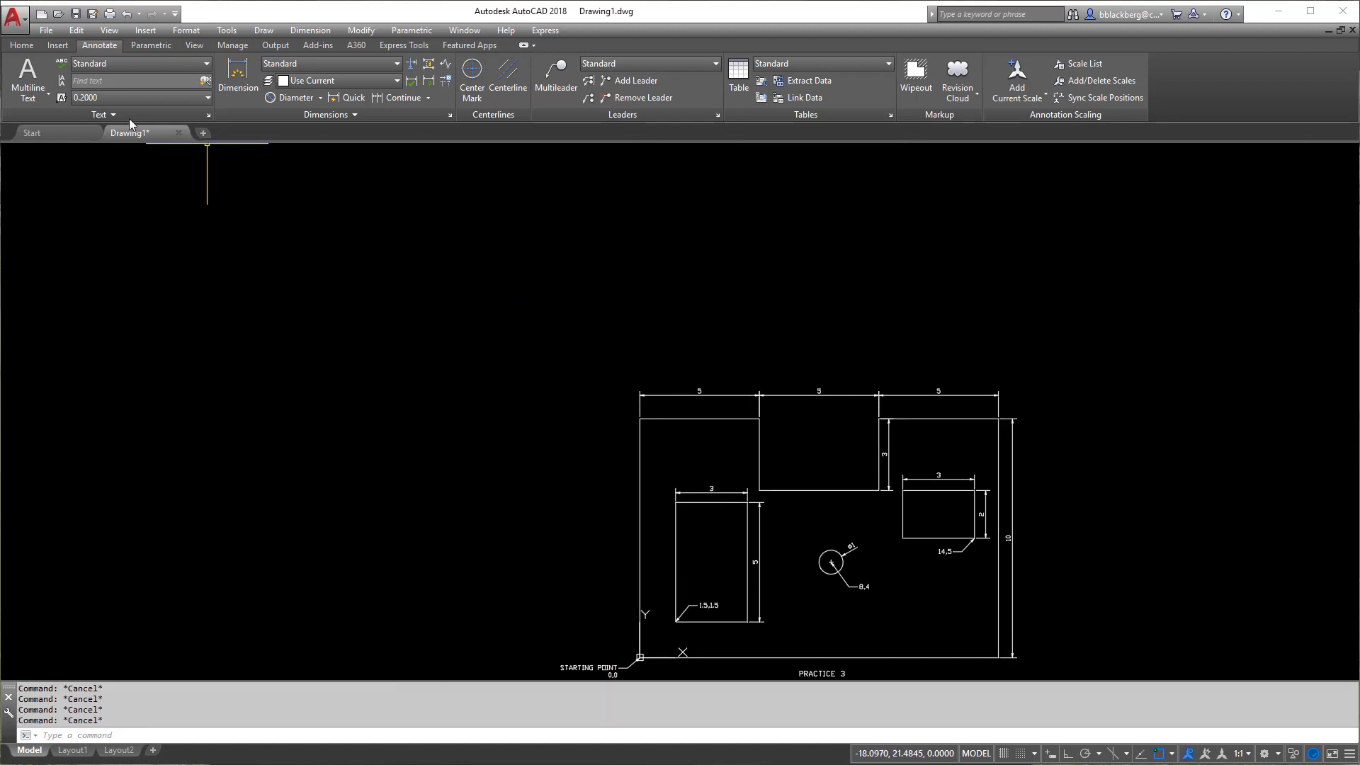
left_click(27, 46)
left_click(17, 72)
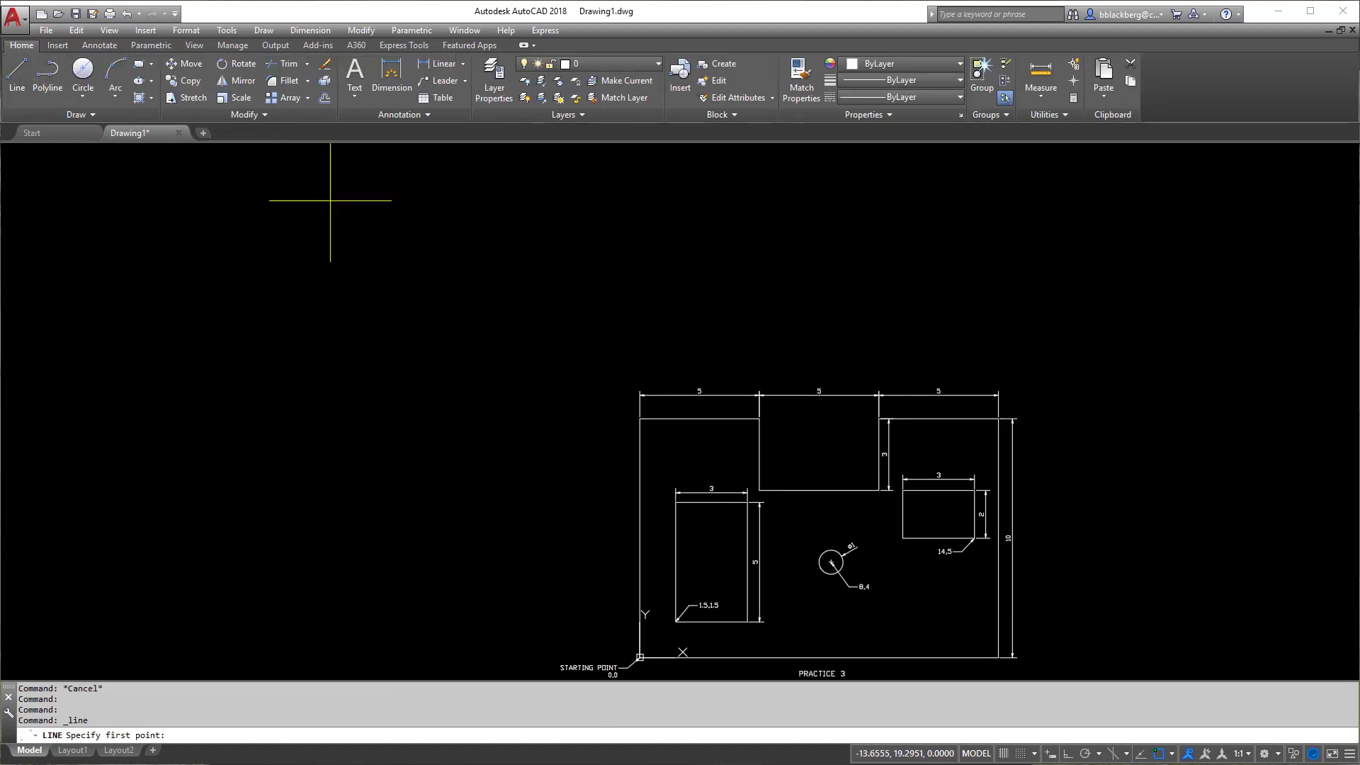
left_click(639, 330)
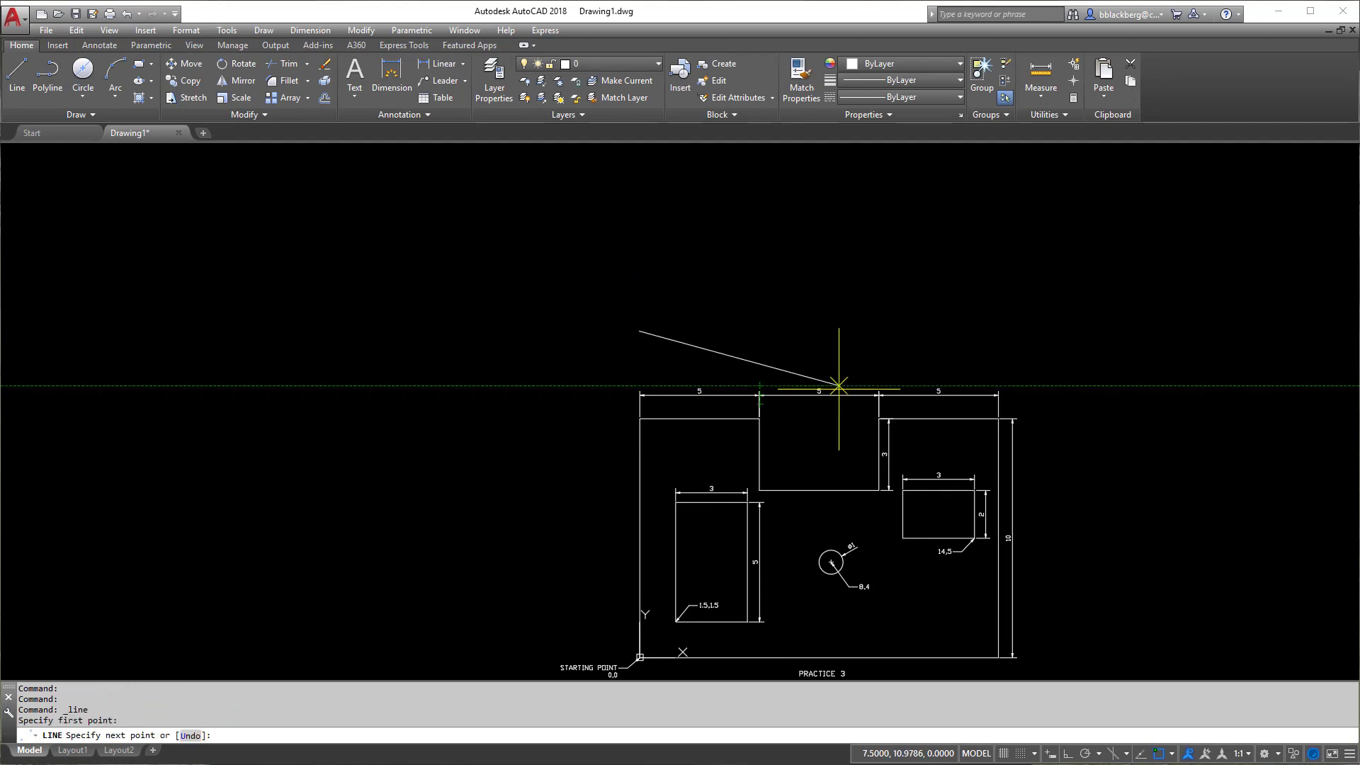
key("F8")
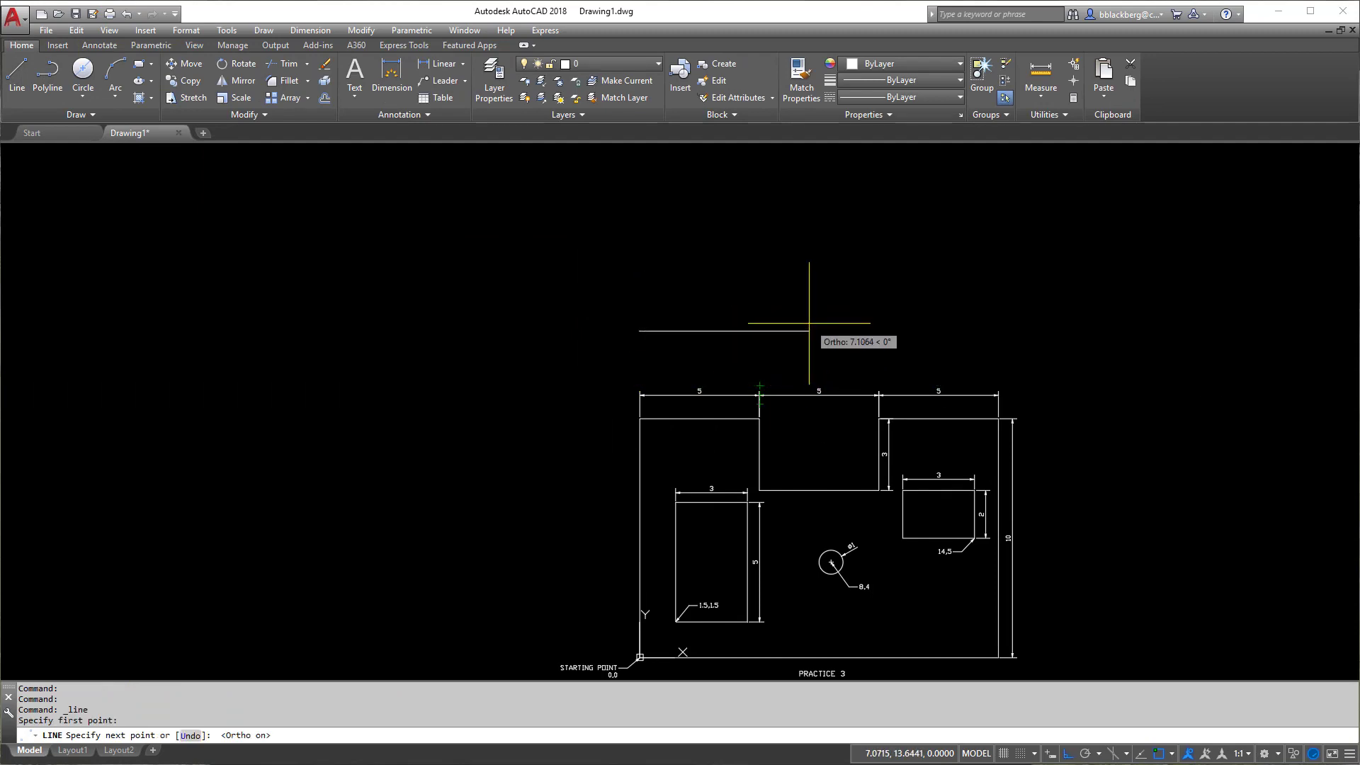
key("Return")
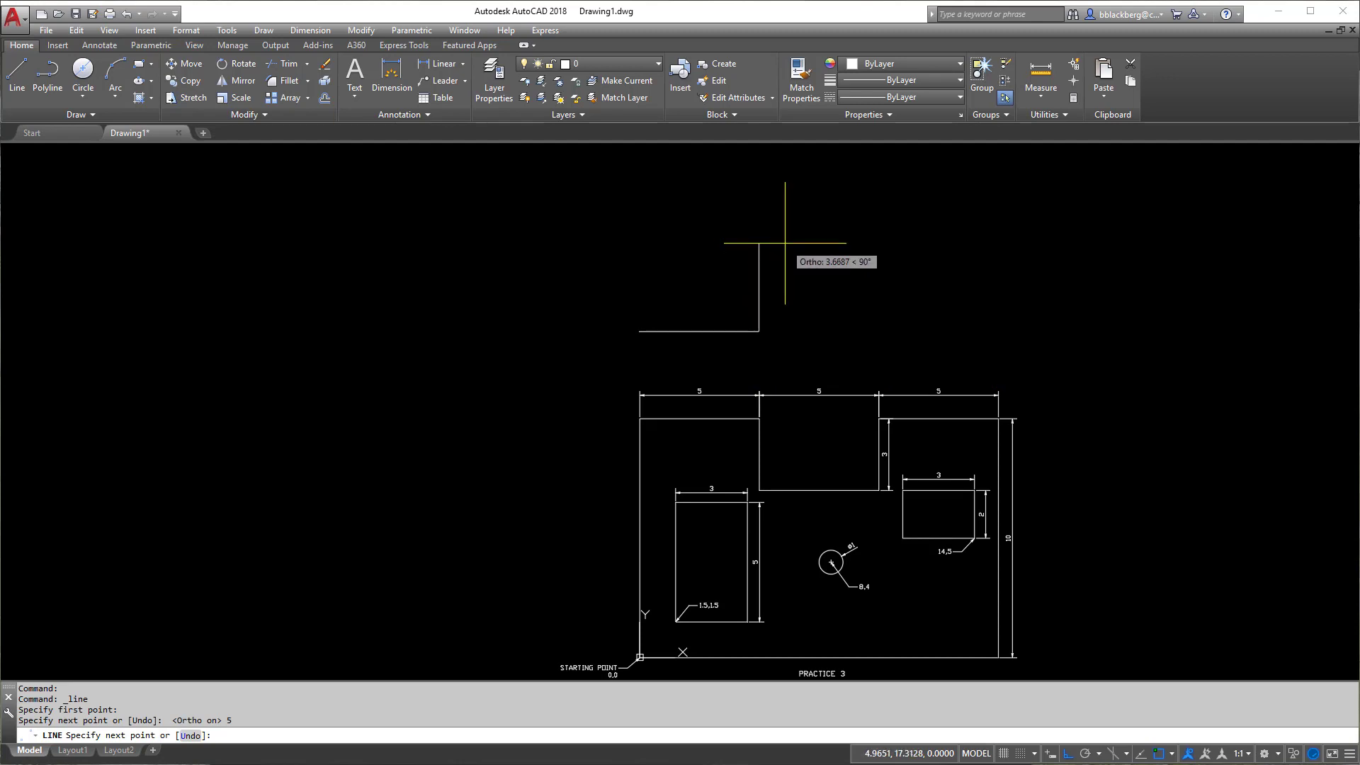
type("2")
key("Return")
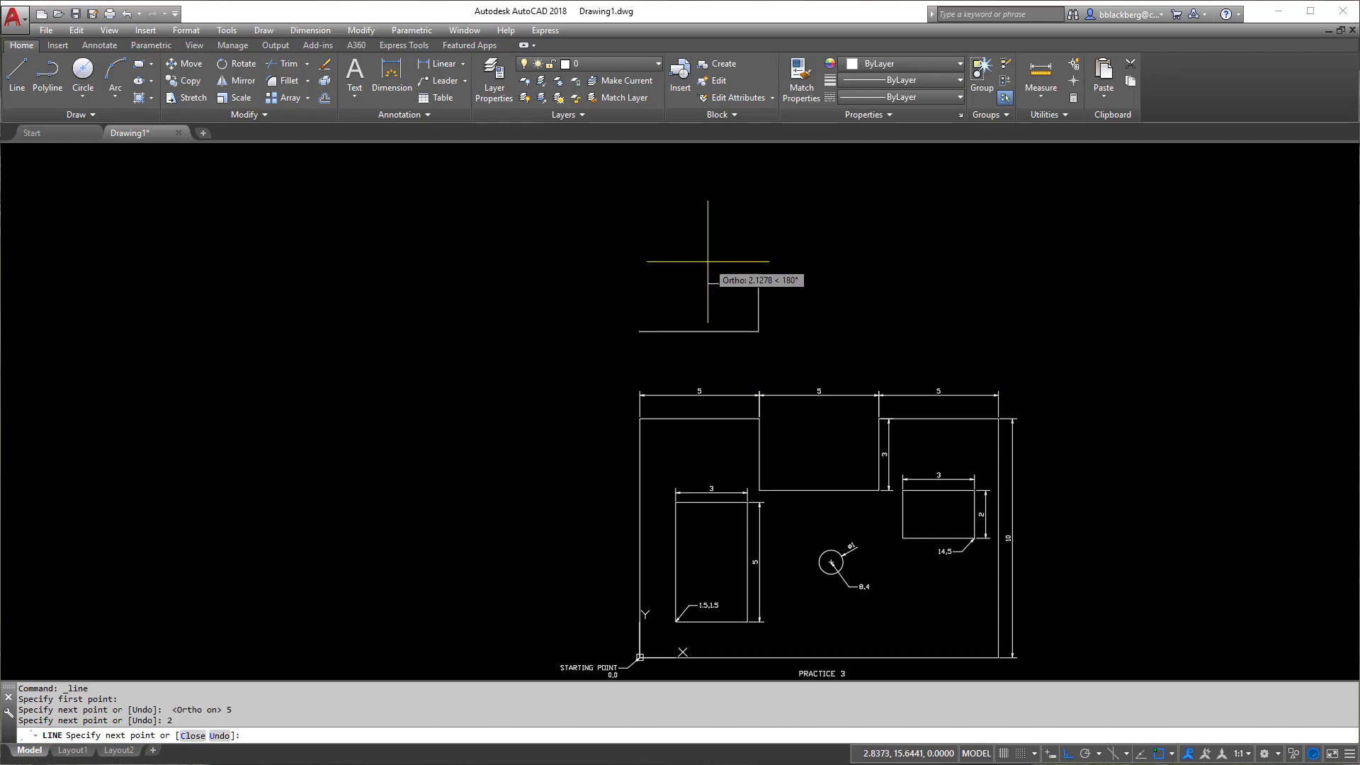
Step: Continue the stepped outline 1 unit left, 1 up, 3 left, 1 down and 1 left, and close it
key("Return")
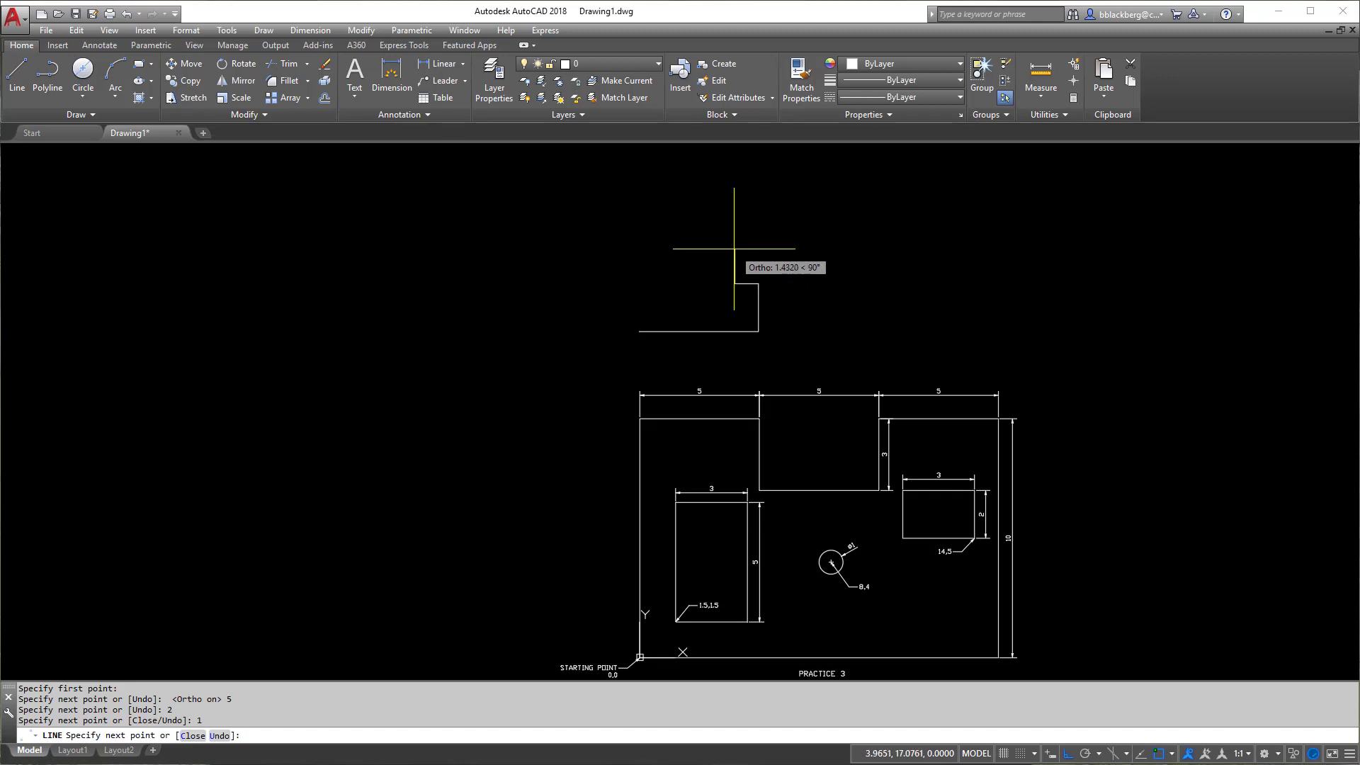
type("1")
key("Return")
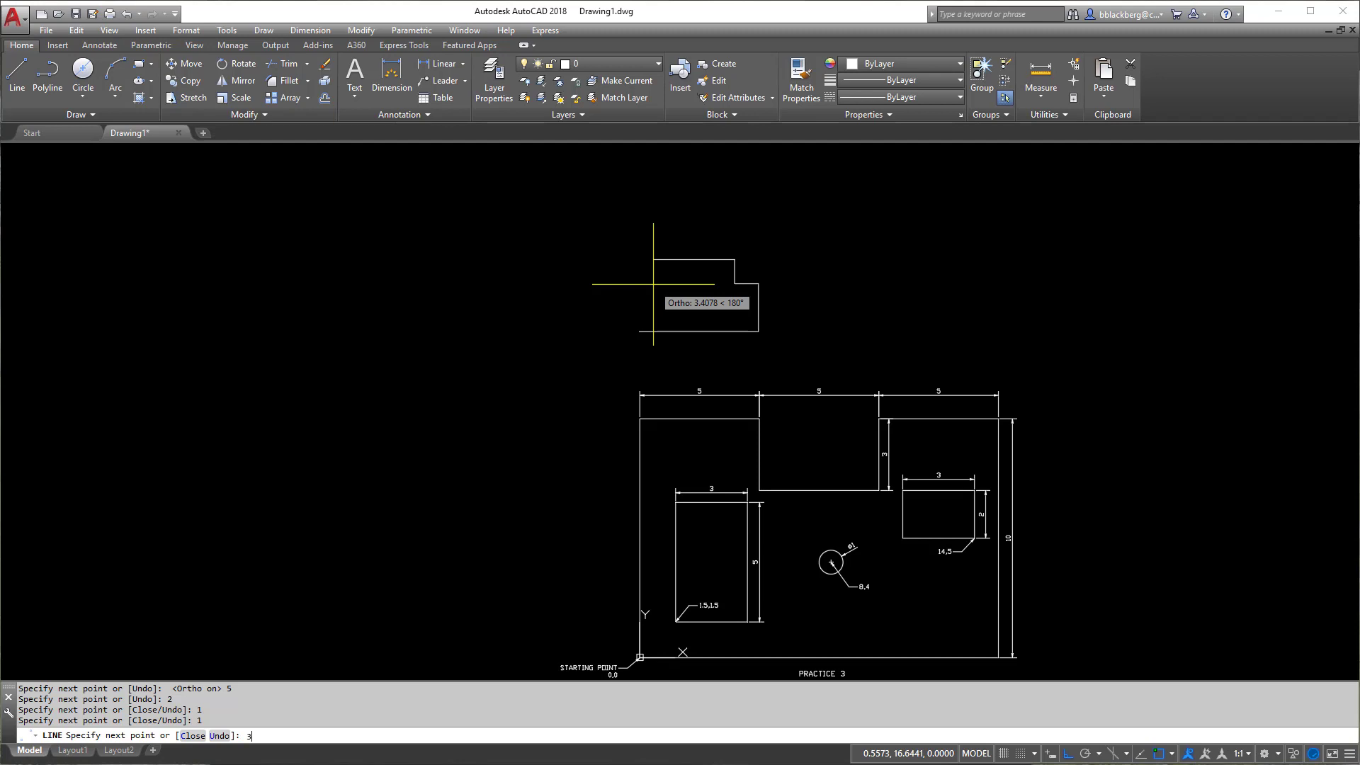
key("Return")
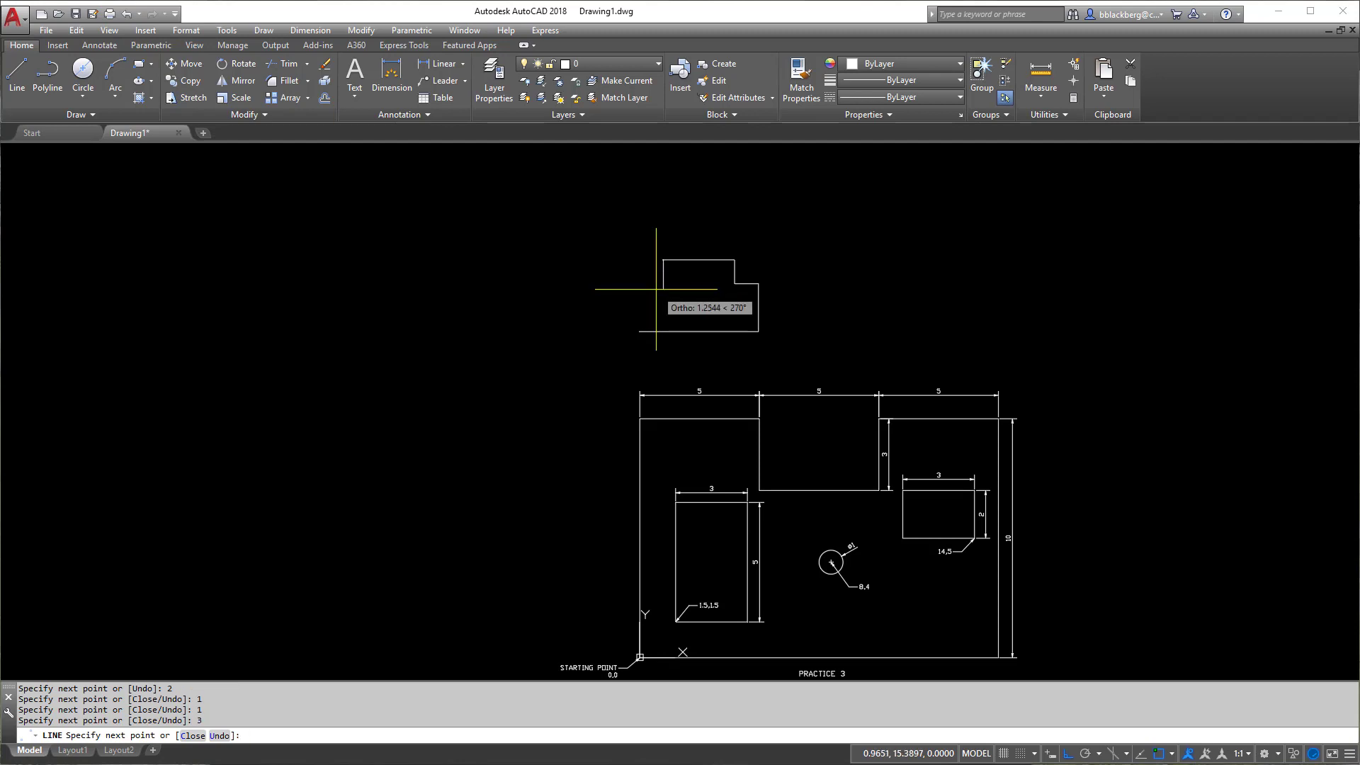
type("1")
key("Return")
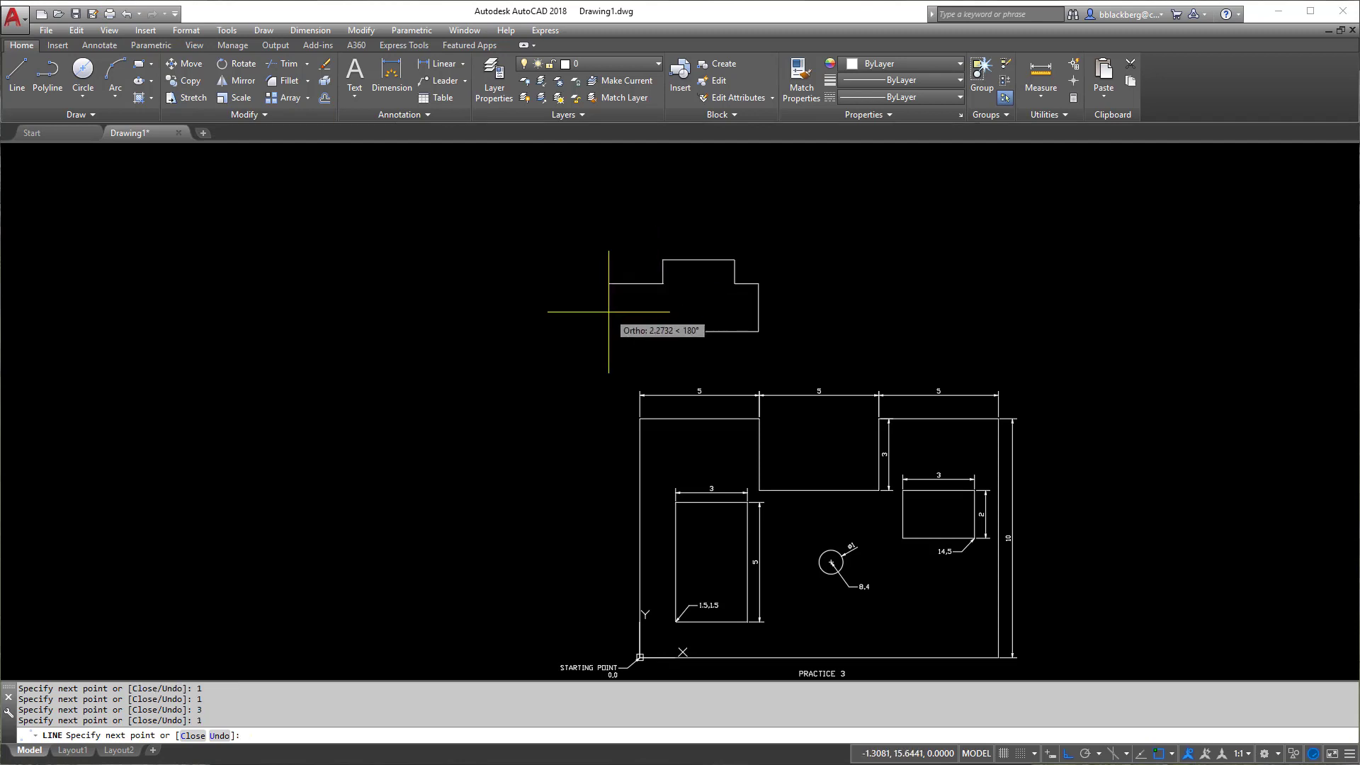
type("1")
key("Return")
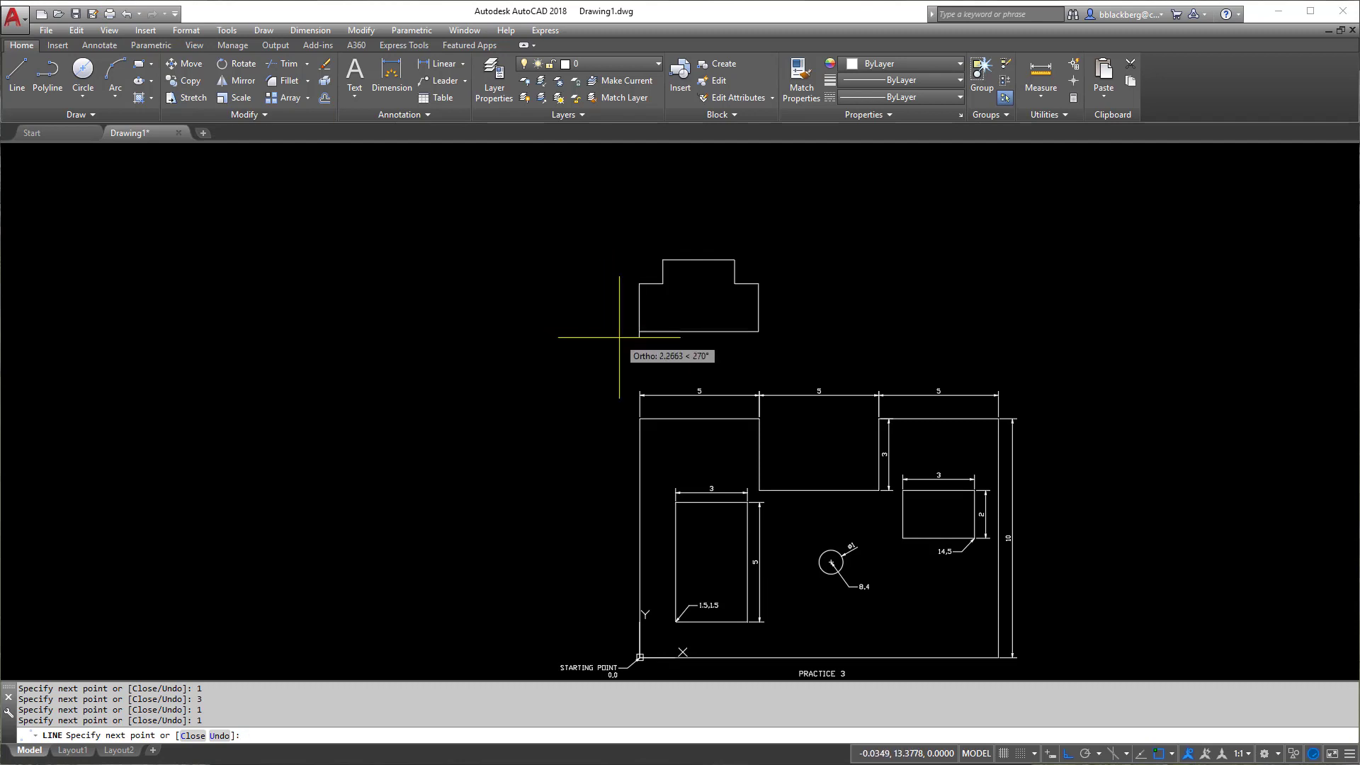
type("CL")
key("Return")
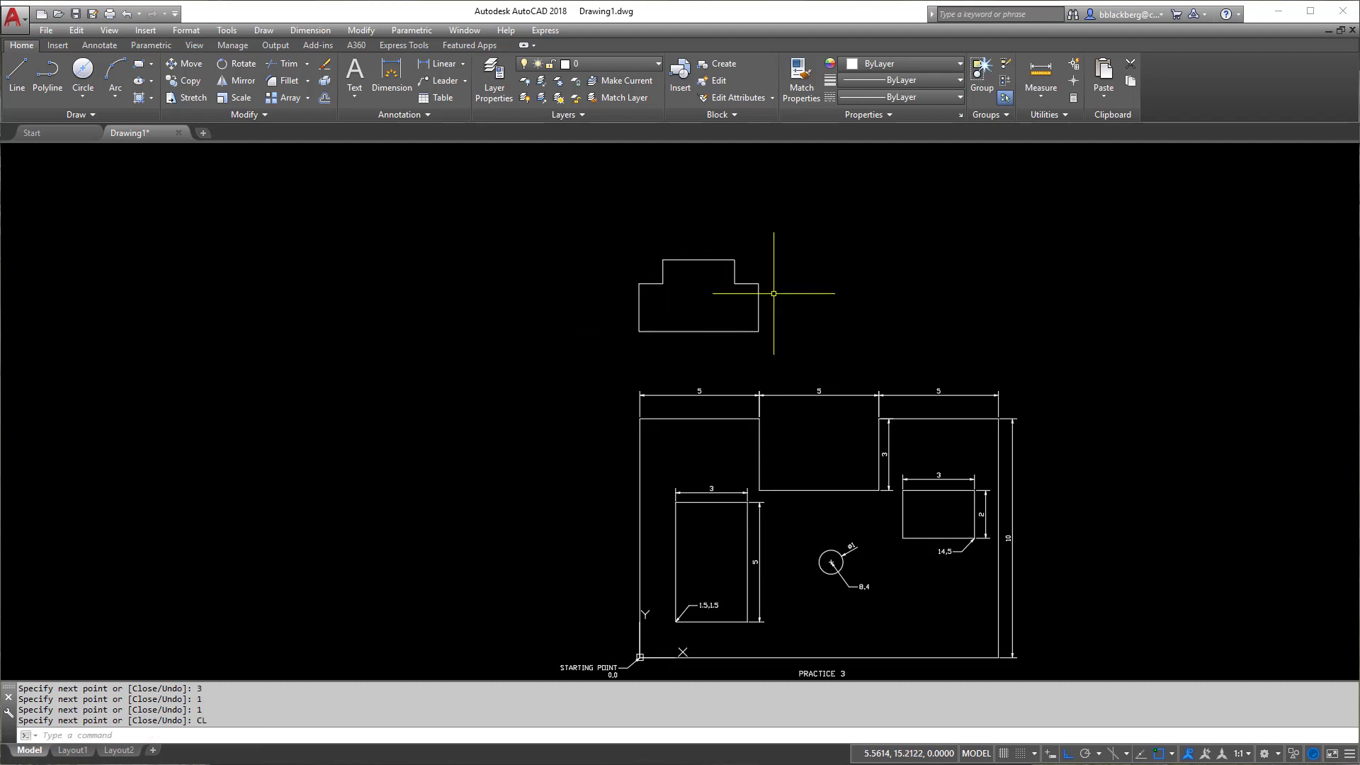
Step: Begin a second line outline to the right of the stepped shape, running 3 units down and 5 right
middle_click_drag(774, 293, 703, 292)
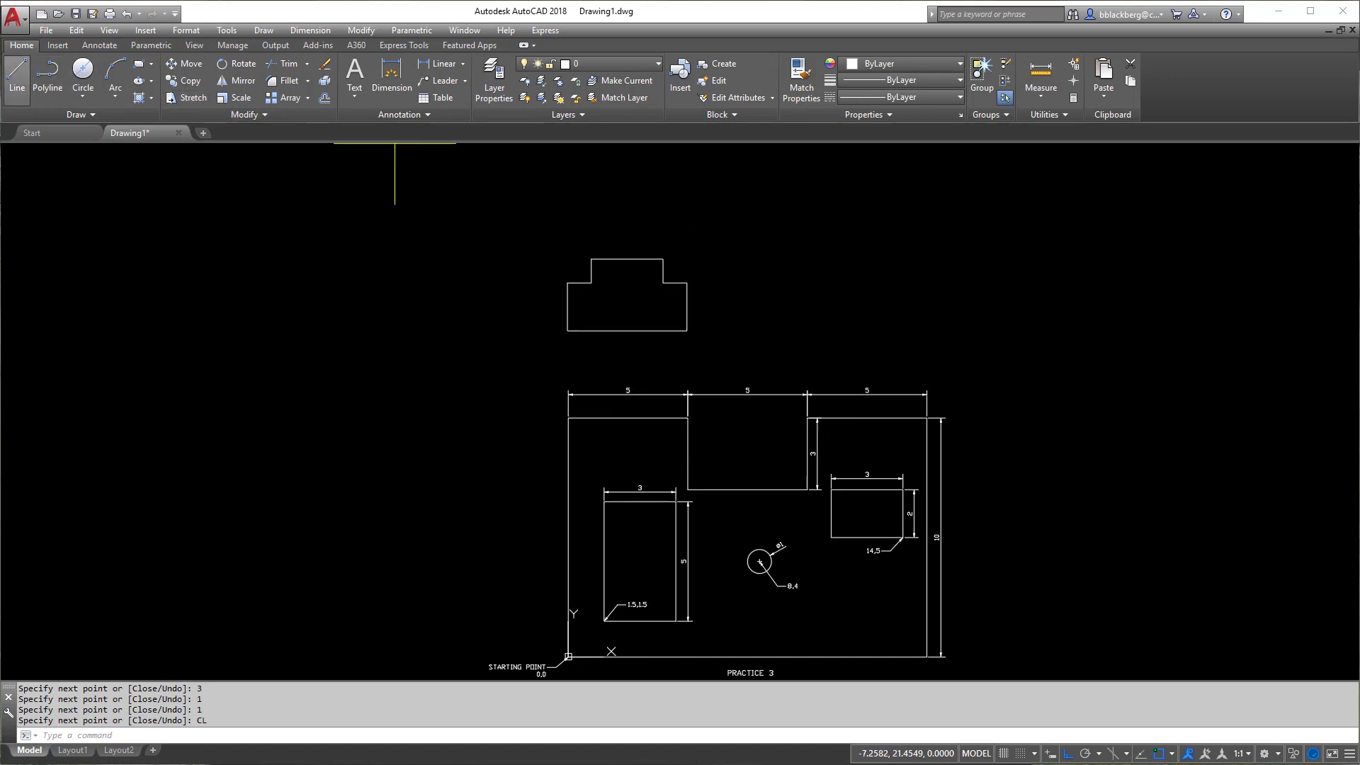
left_click(17, 78)
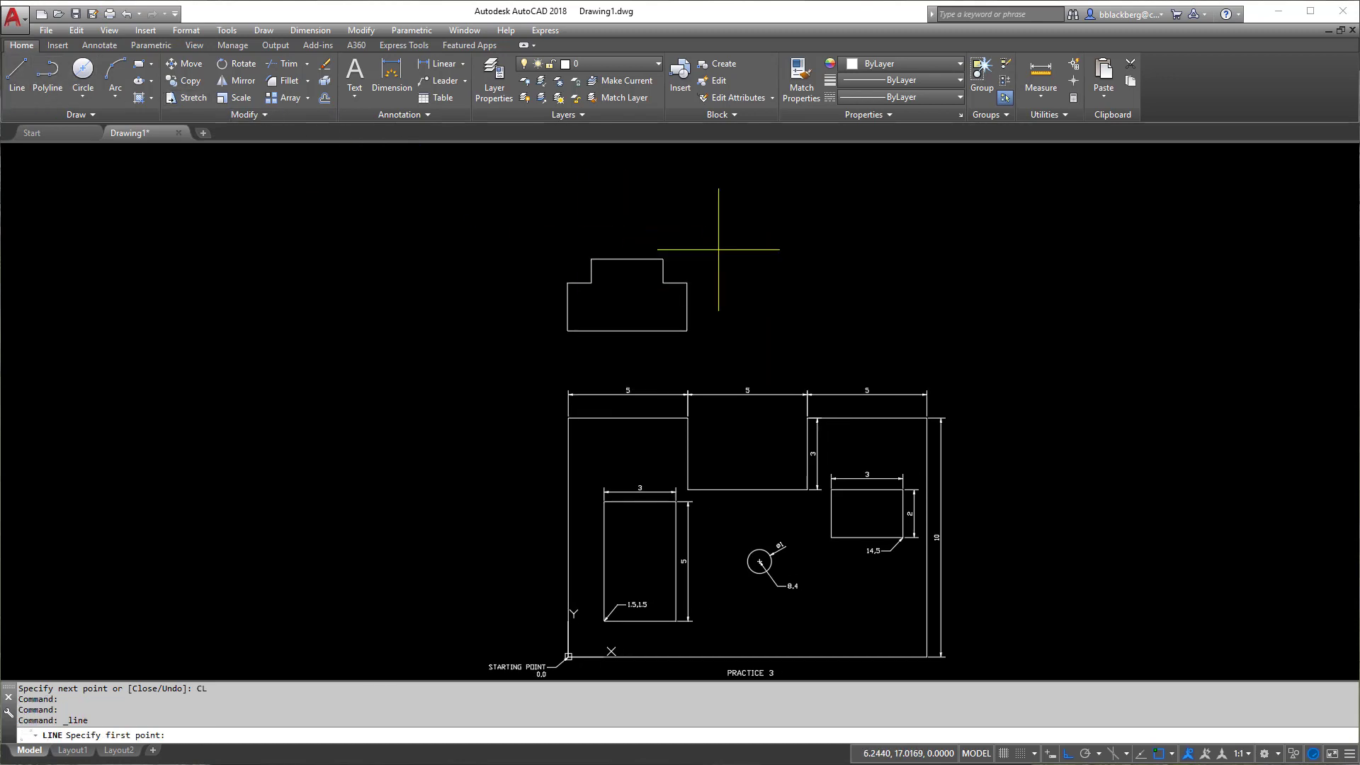
left_click(774, 263)
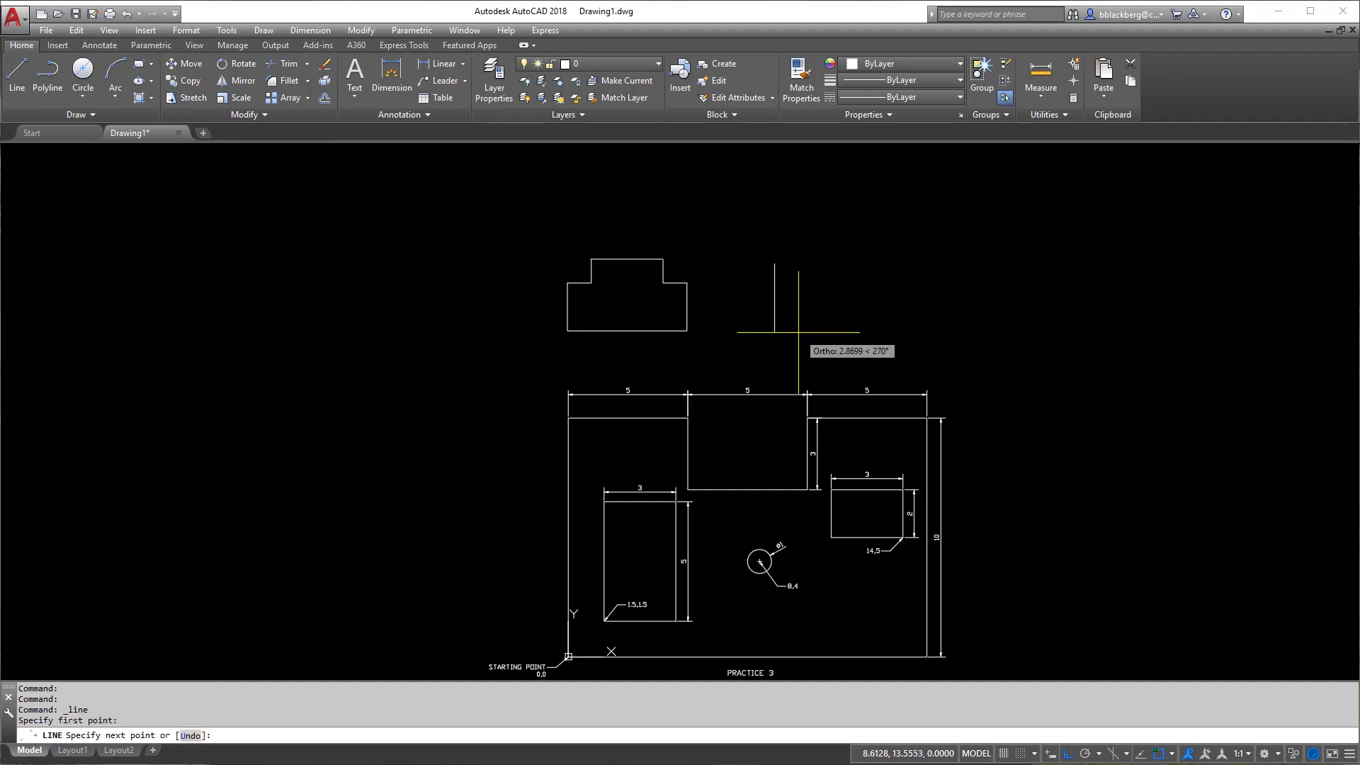
type("3")
key("Return")
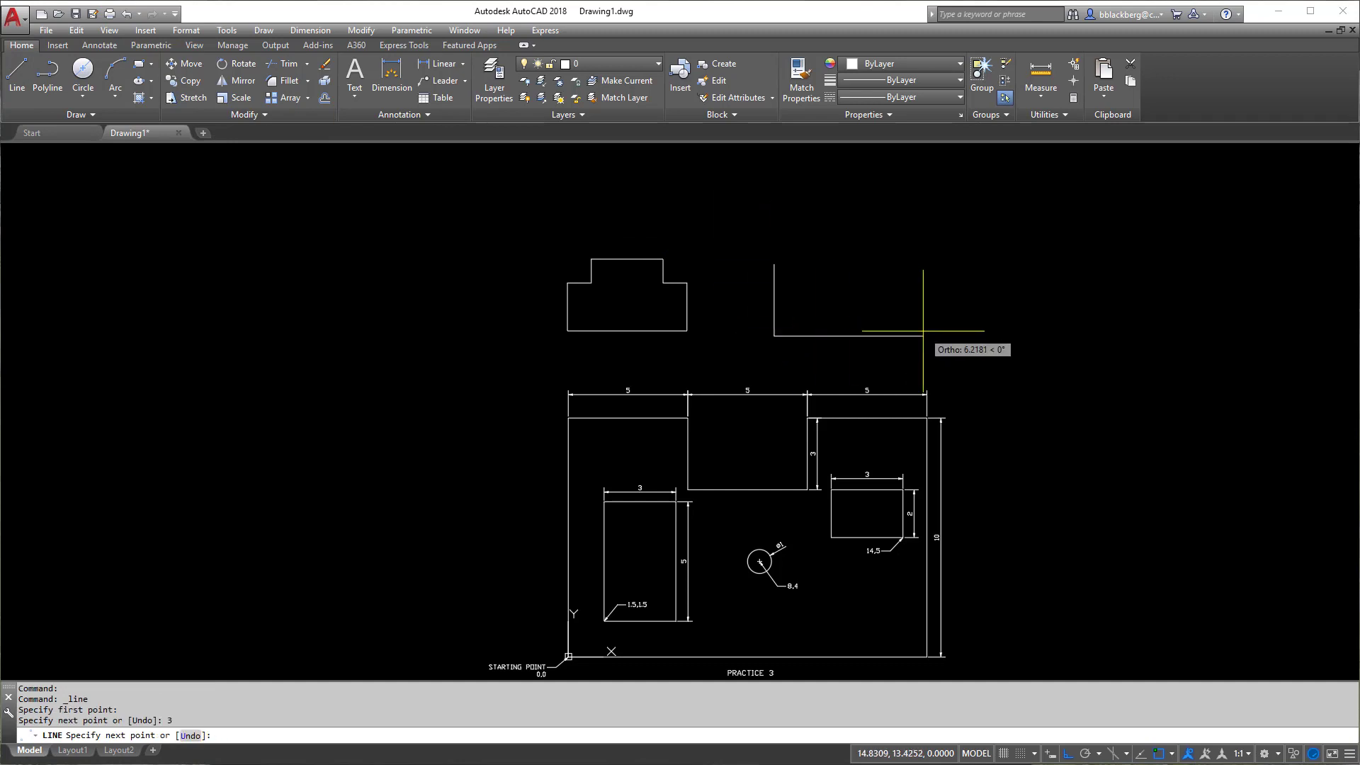
type("5")
key("Return")
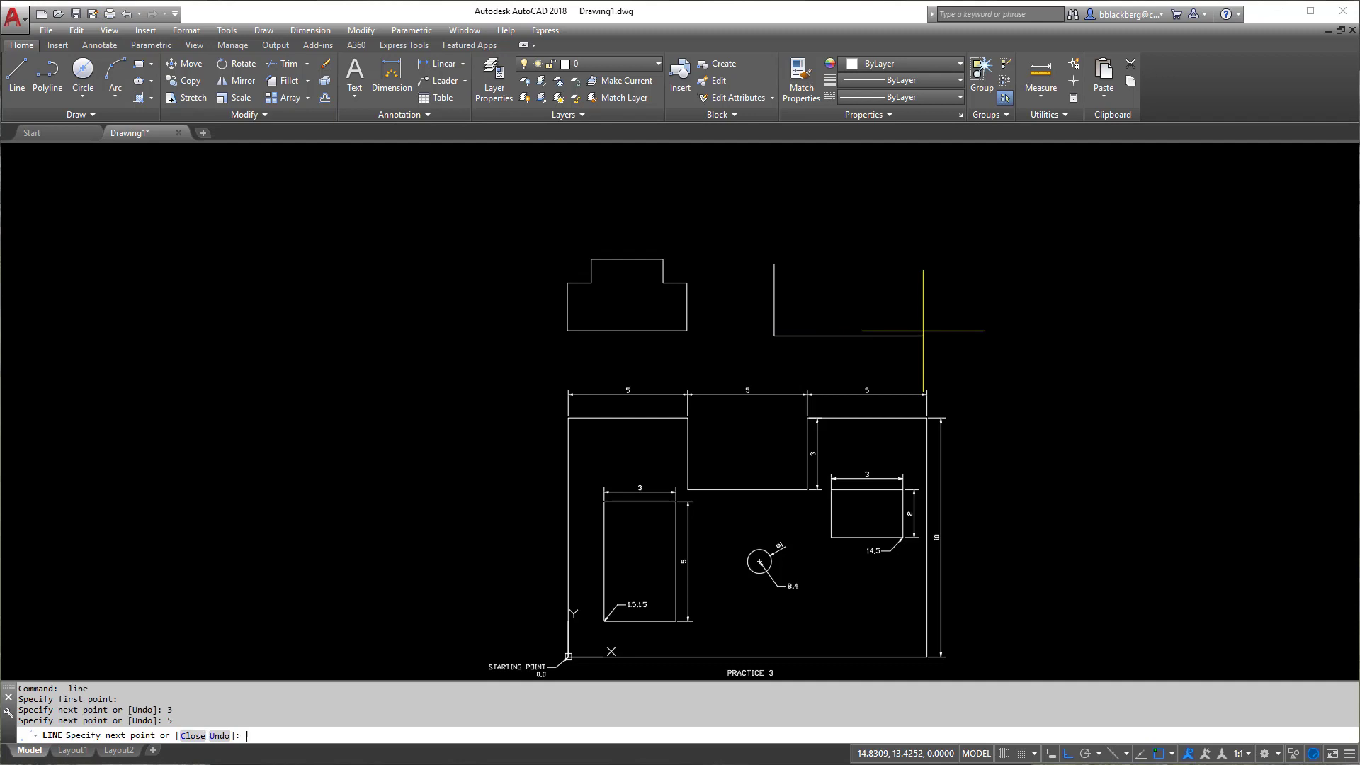
Step: Continue the second outline 5 units up and 3 left, turn ortho off, and close it with a diagonal edge
type("5")
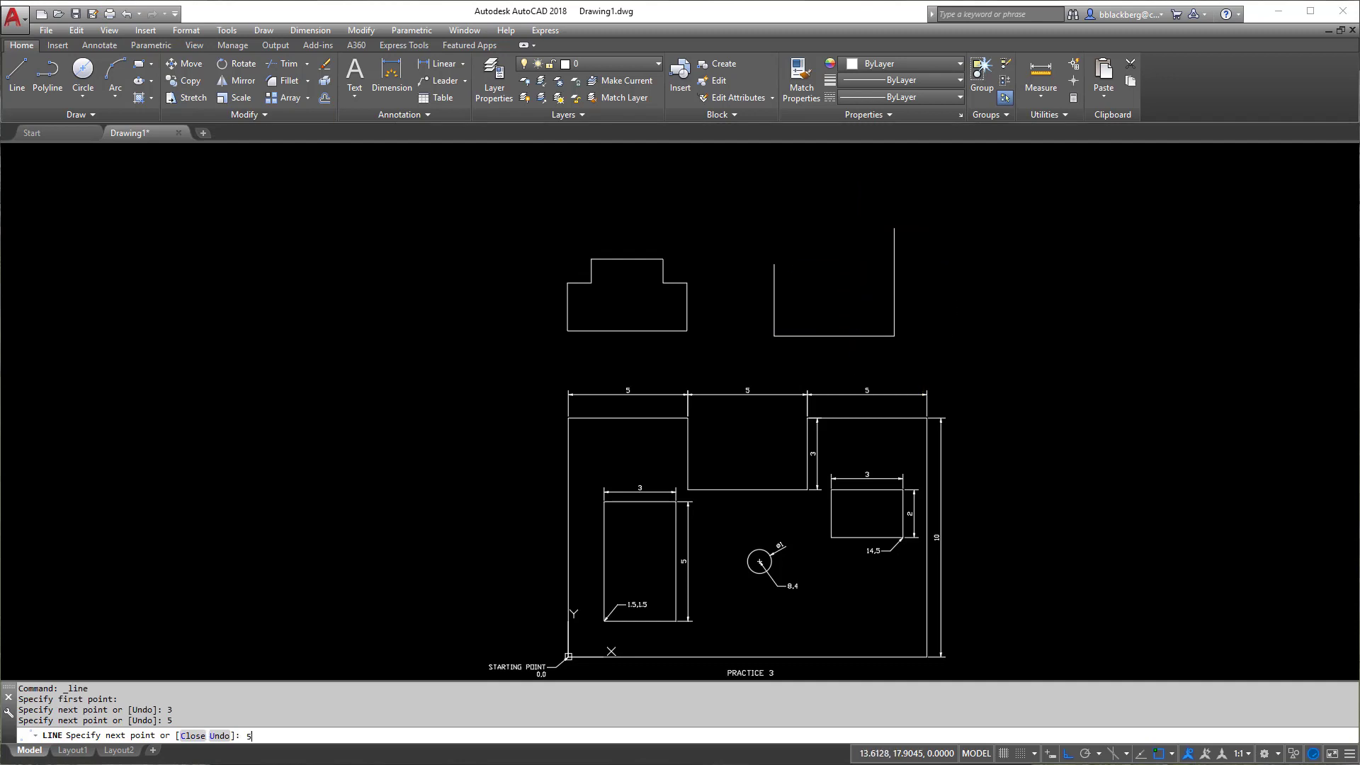
key("Return")
type("3")
key("Return")
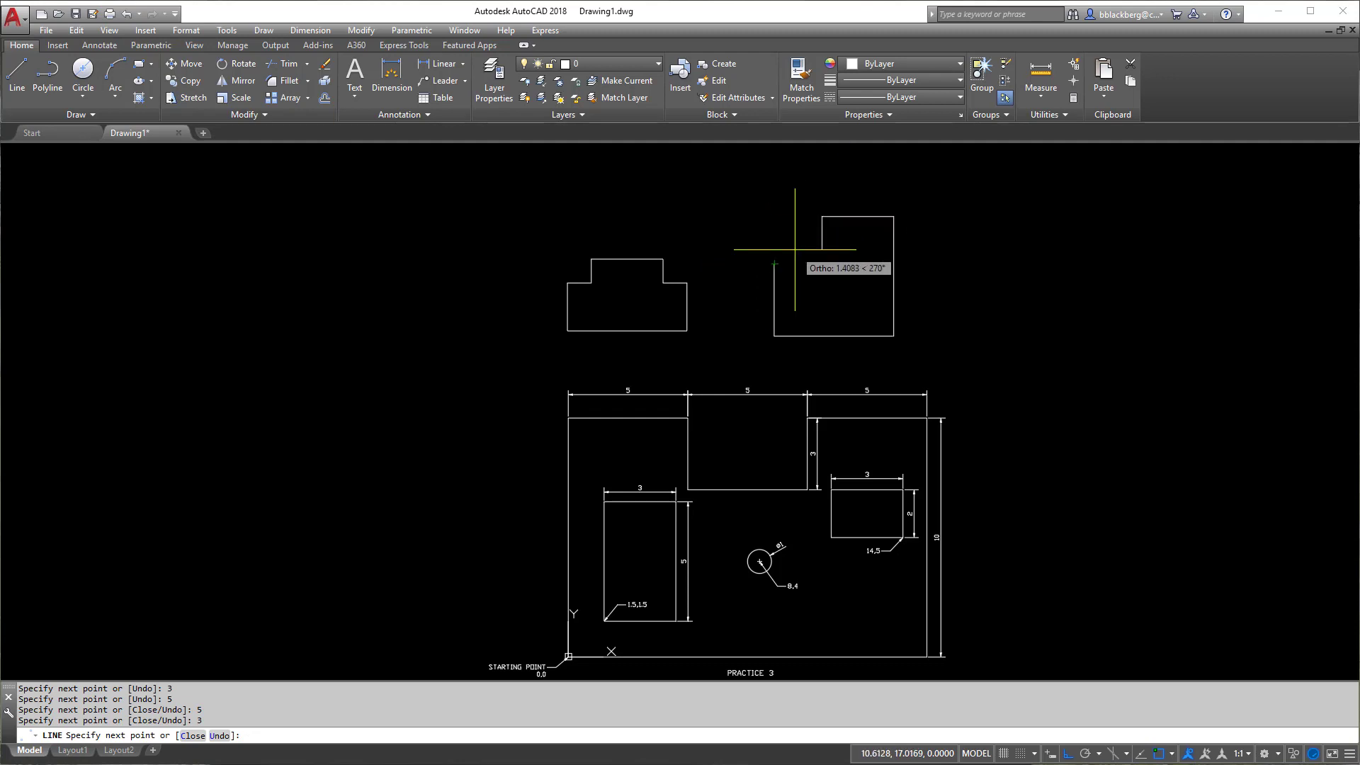
key("F8")
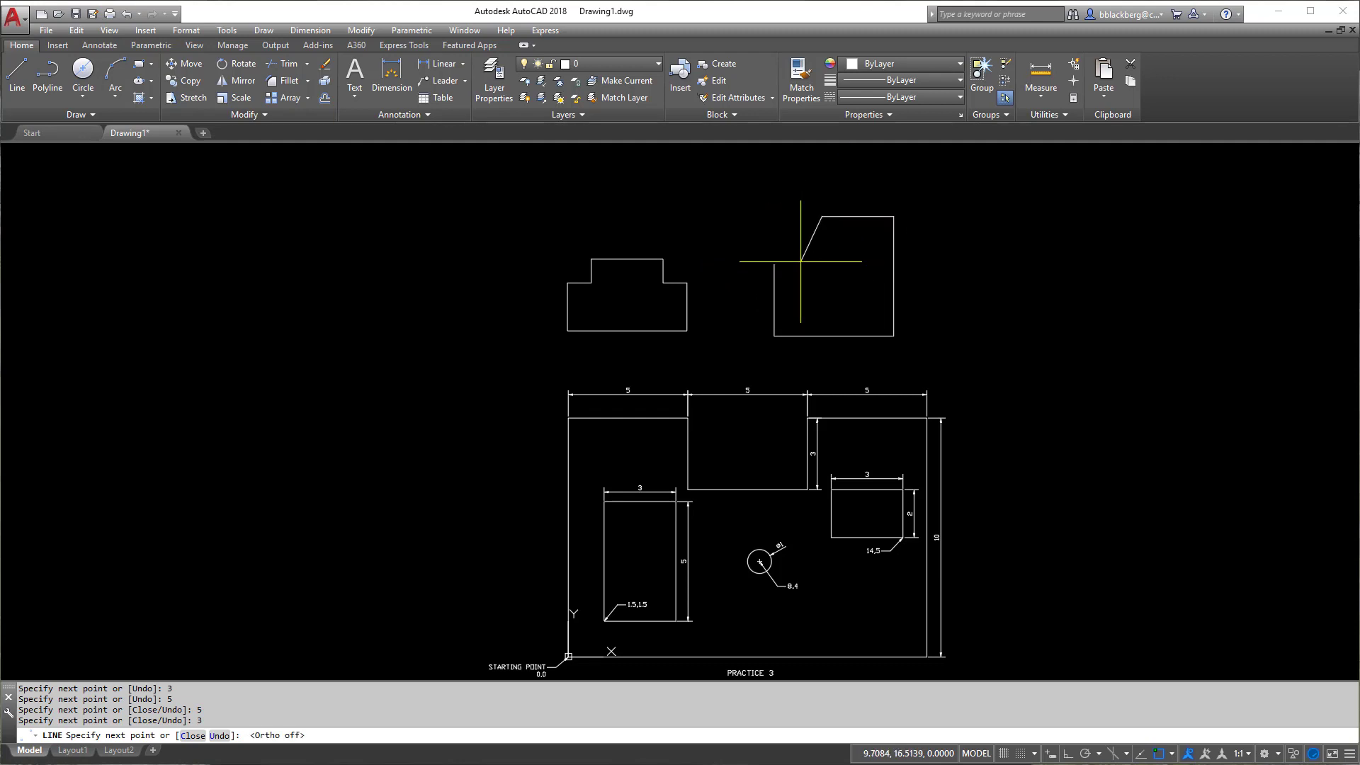
type("CL")
key("Return")
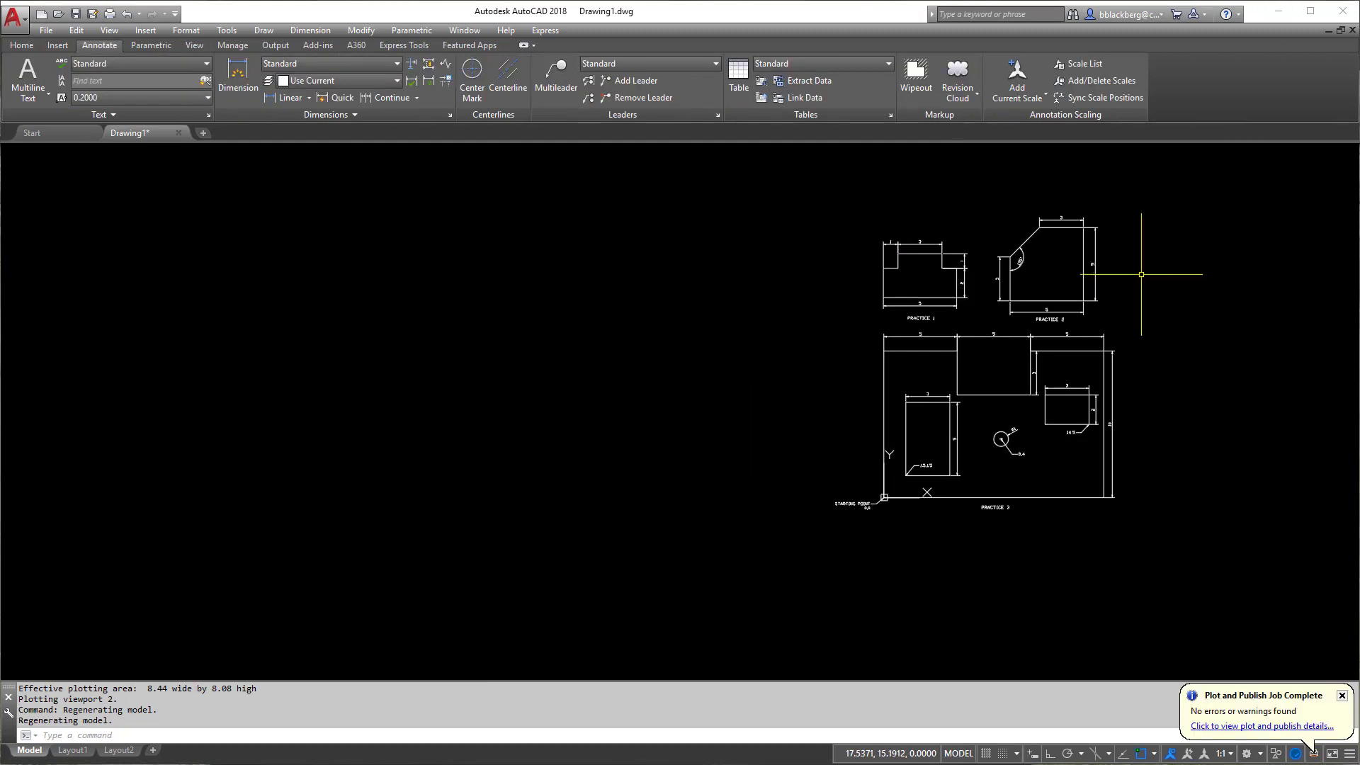
Step: Examine the three dimensioned practice drawings and their labels, up close and as a whole
scroll(1091, 301, "up", 2)
middle_click_drag(988, 360, 789, 374)
scroll(722, 365, "up", 2)
scroll(708, 361, "down", 3)
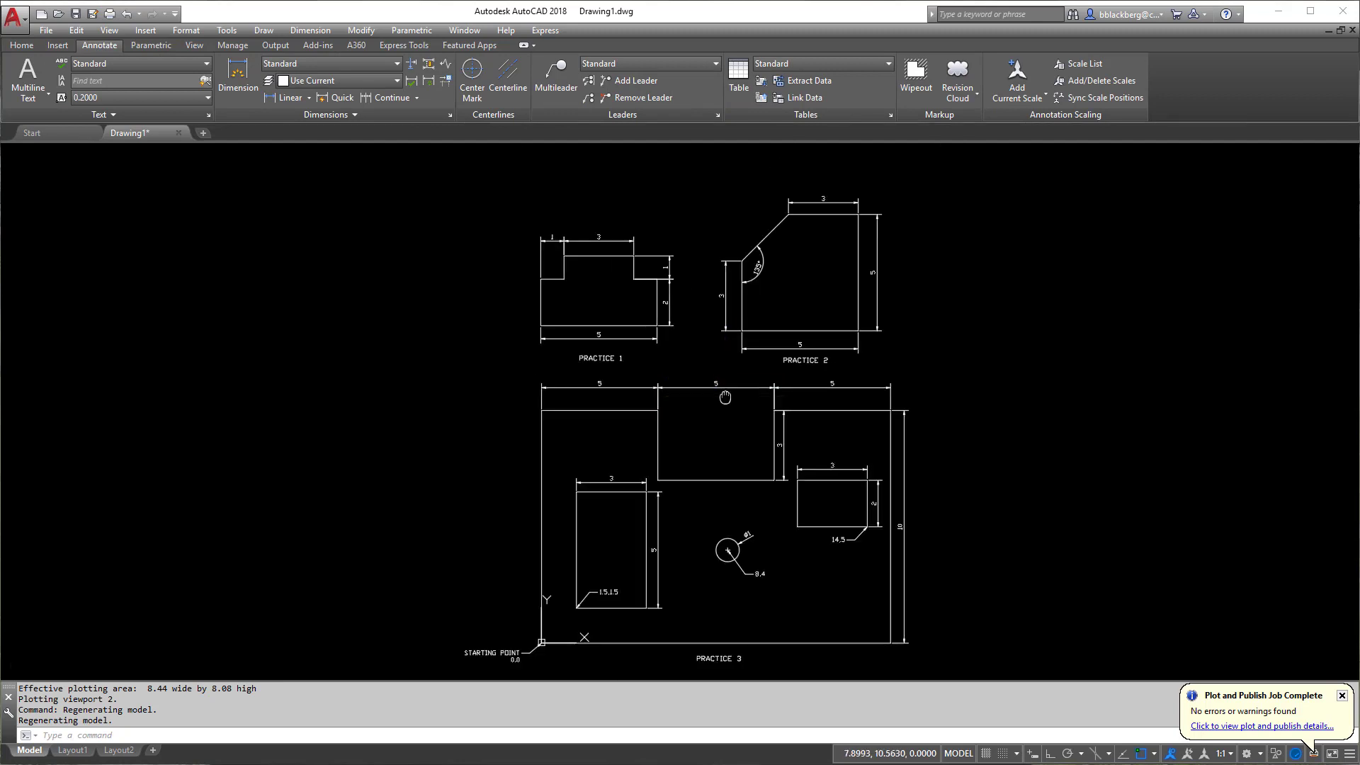
scroll(657, 356, "up", 1)
mouse_move(657, 356)
middle_mouse_down()
mouse_move(717, 370)
mouse_move(620, 346)
mouse_move(799, 351)
mouse_move(727, 401)
mouse_move(685, 376)
mouse_move(735, 366)
middle_mouse_up()
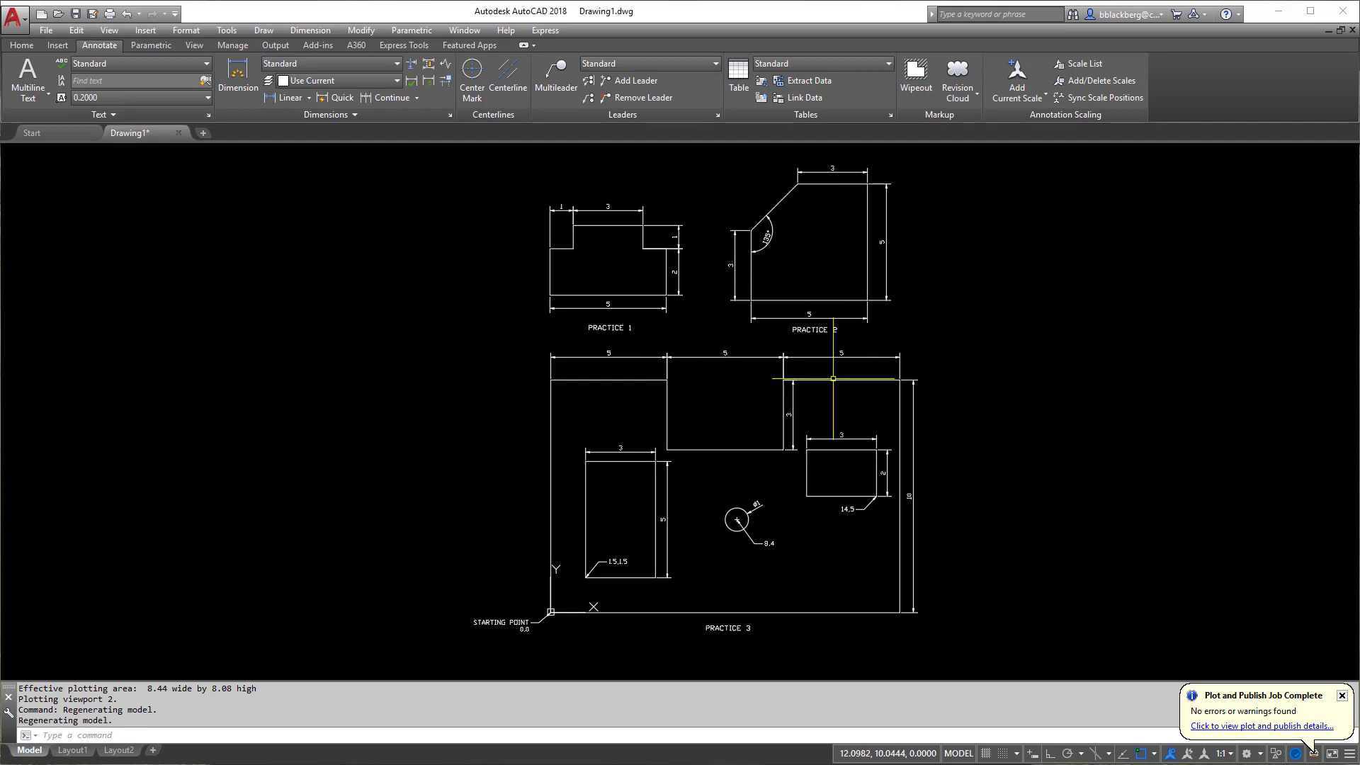
mouse_move(857, 386)
middle_mouse_down()
mouse_move(830, 394)
mouse_move(868, 388)
mouse_move(842, 400)
middle_mouse_up()
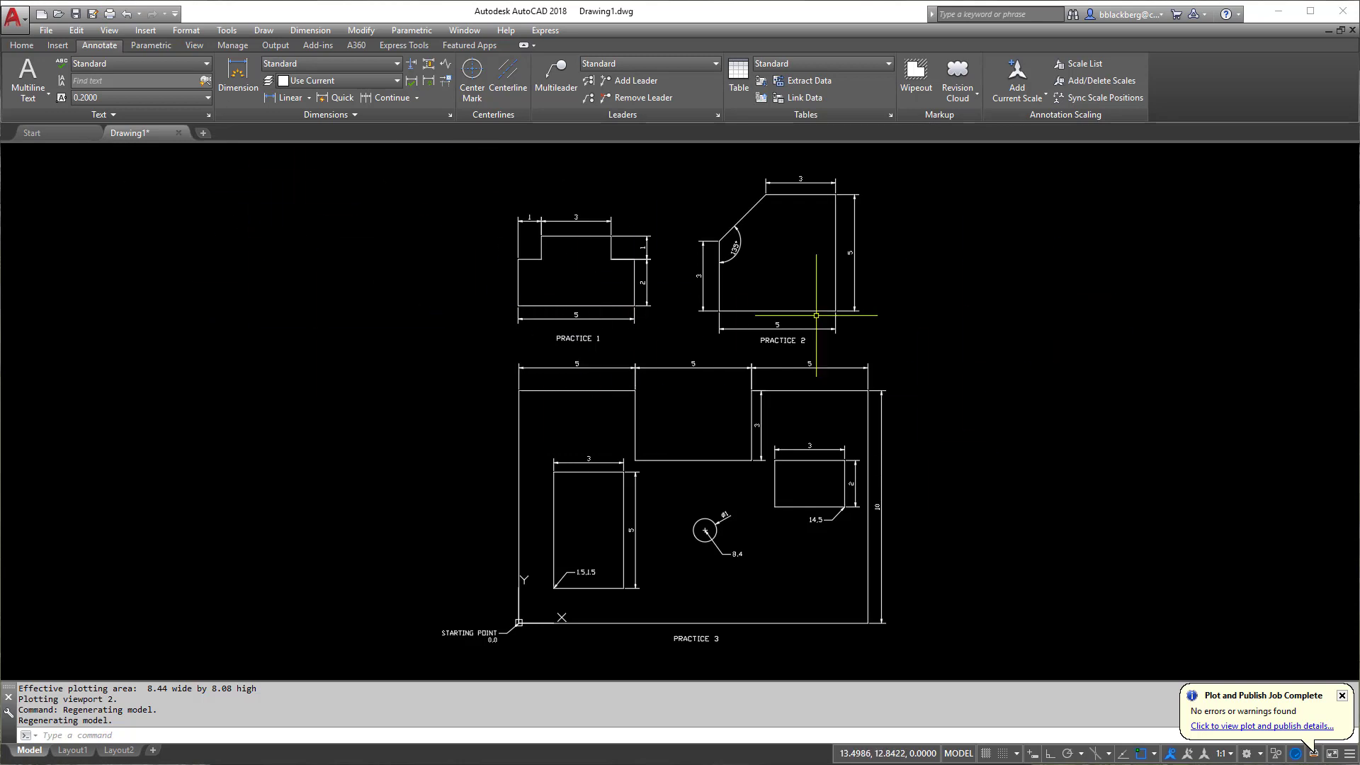
scroll(712, 479, "down", 2)
middle_click_drag(712, 479, 740, 464)
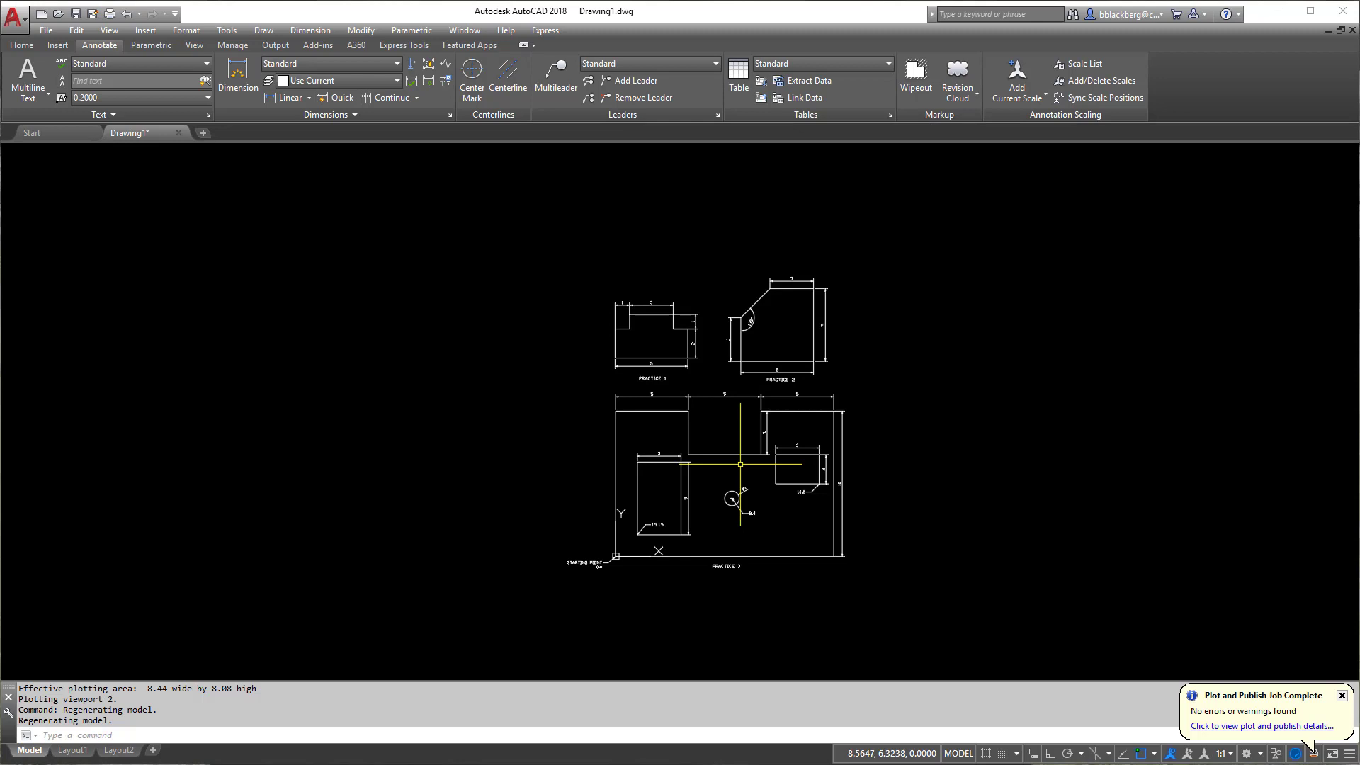